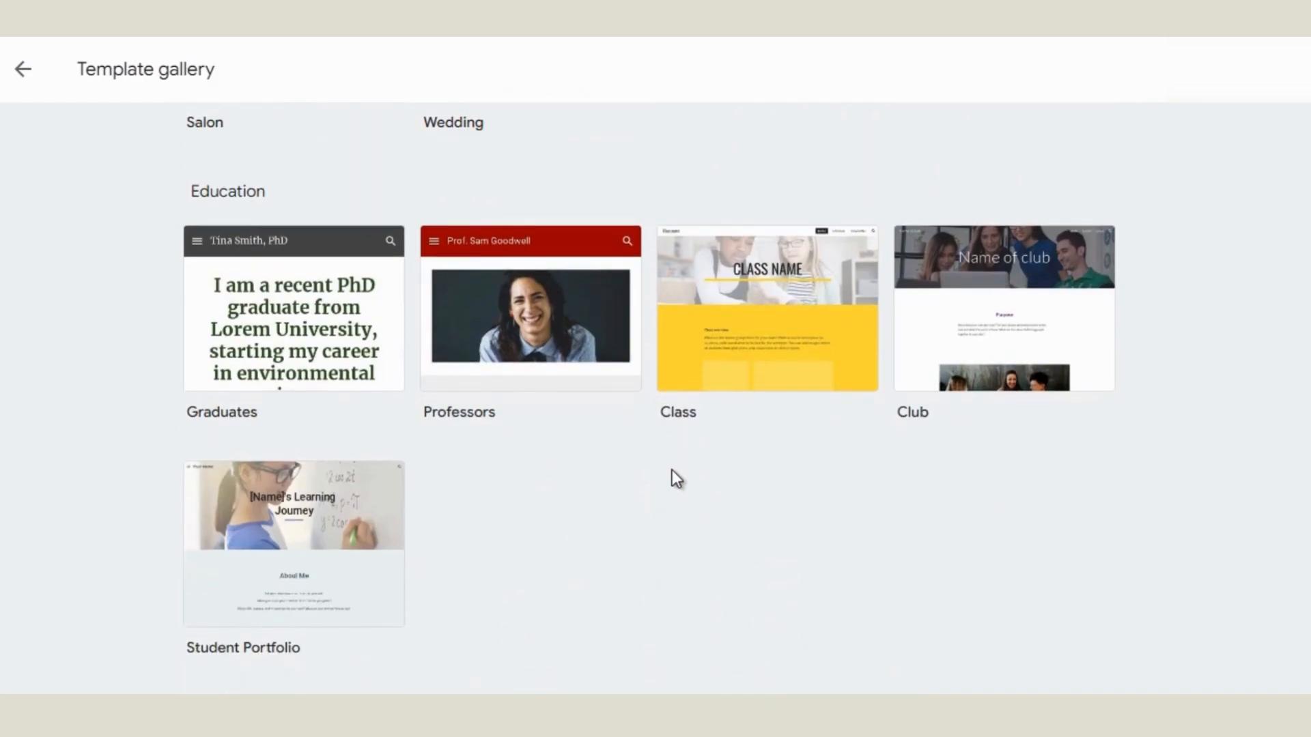
- Open the Restaurant template and add the fork, plate and knife image from Google Drive as the site logo
scroll(671, 470, up, 4)
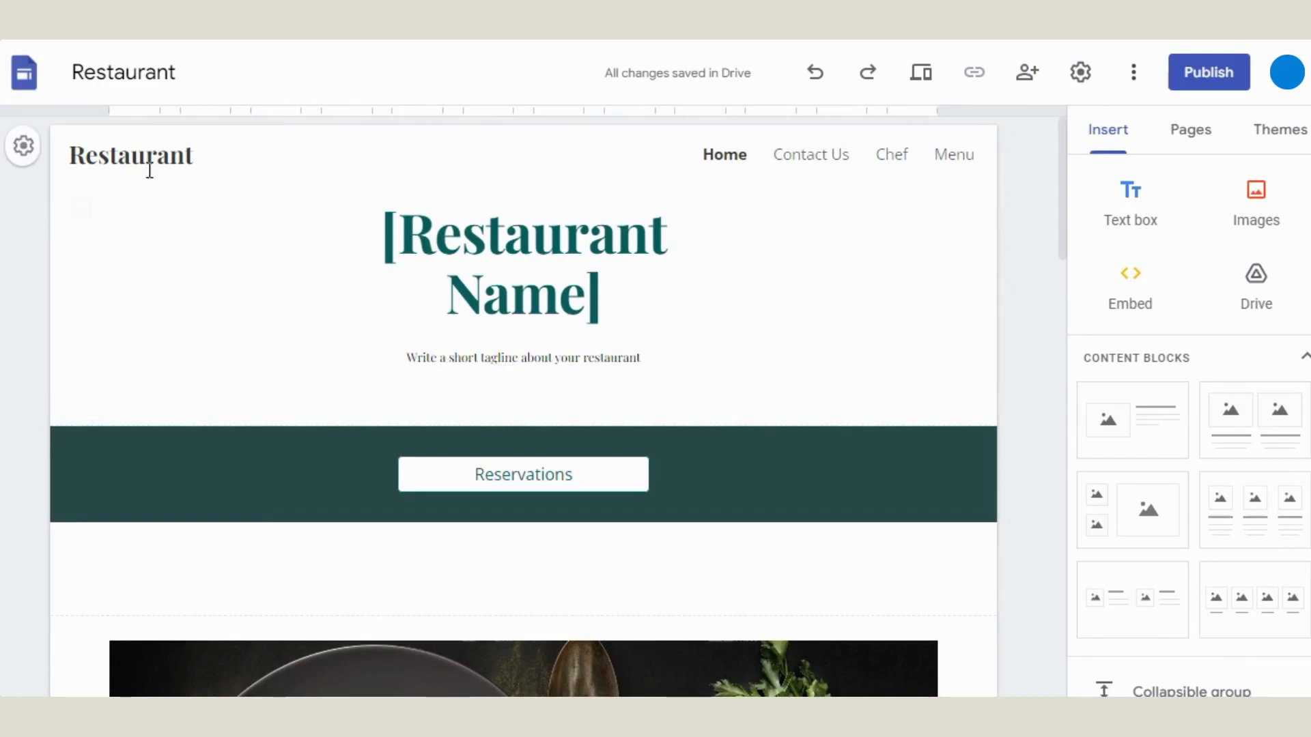
click(132, 209)
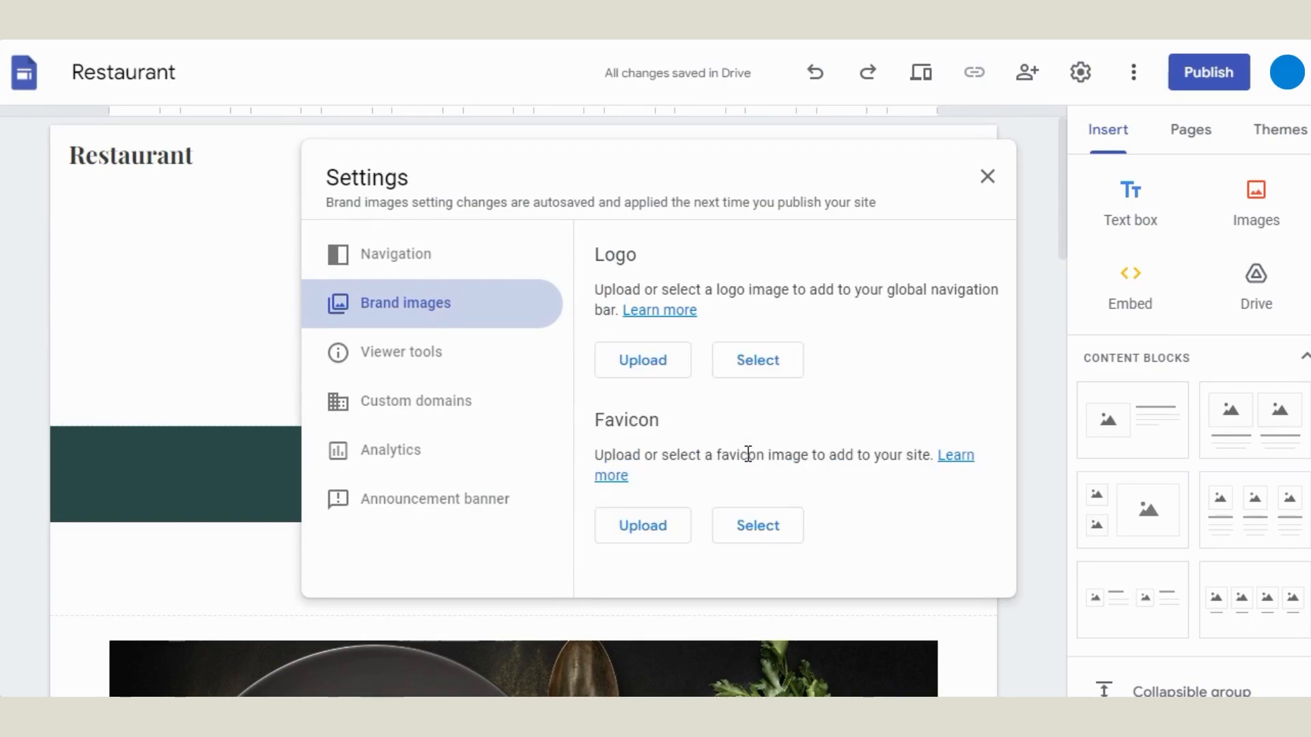
click(756, 372)
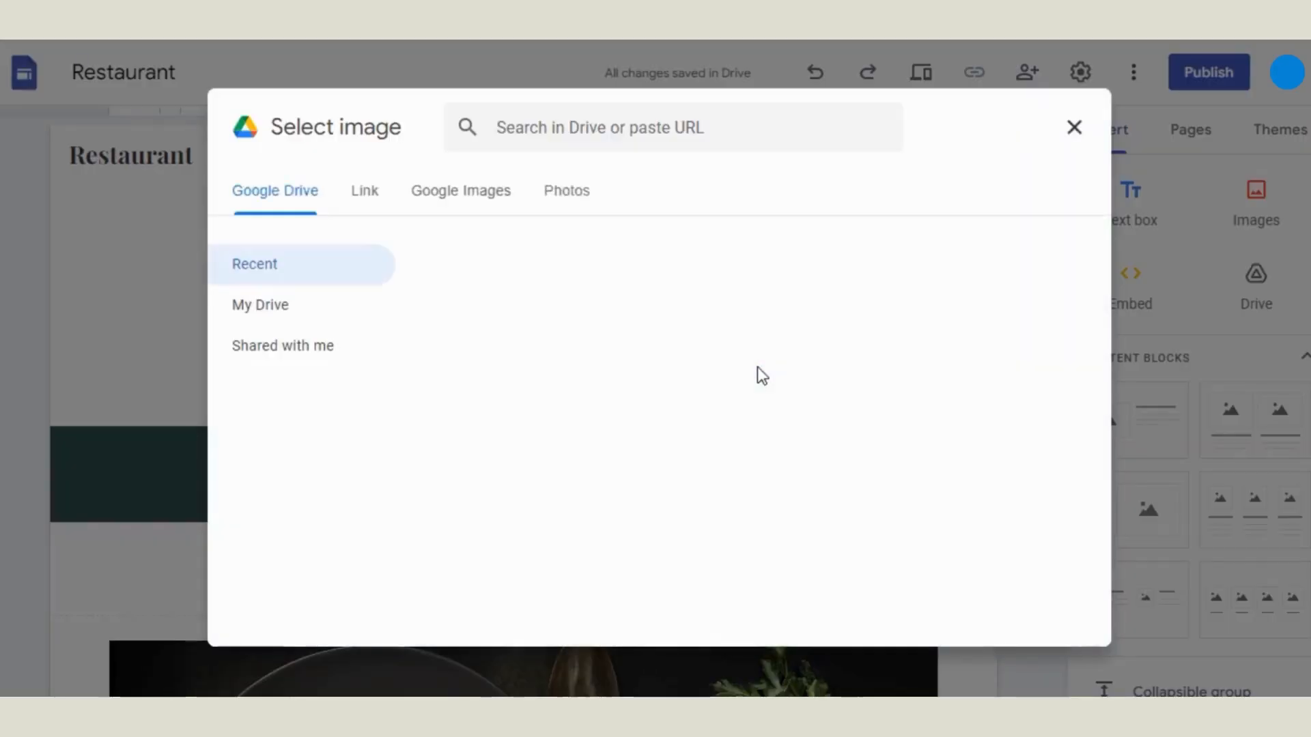
scroll(754, 374, down, 3)
click(542, 378)
click(1015, 621)
- Use the logo's red as the theme color and choose the fork, plate and knife image from Google Drive as the favicon
scroll(846, 527, down, 2)
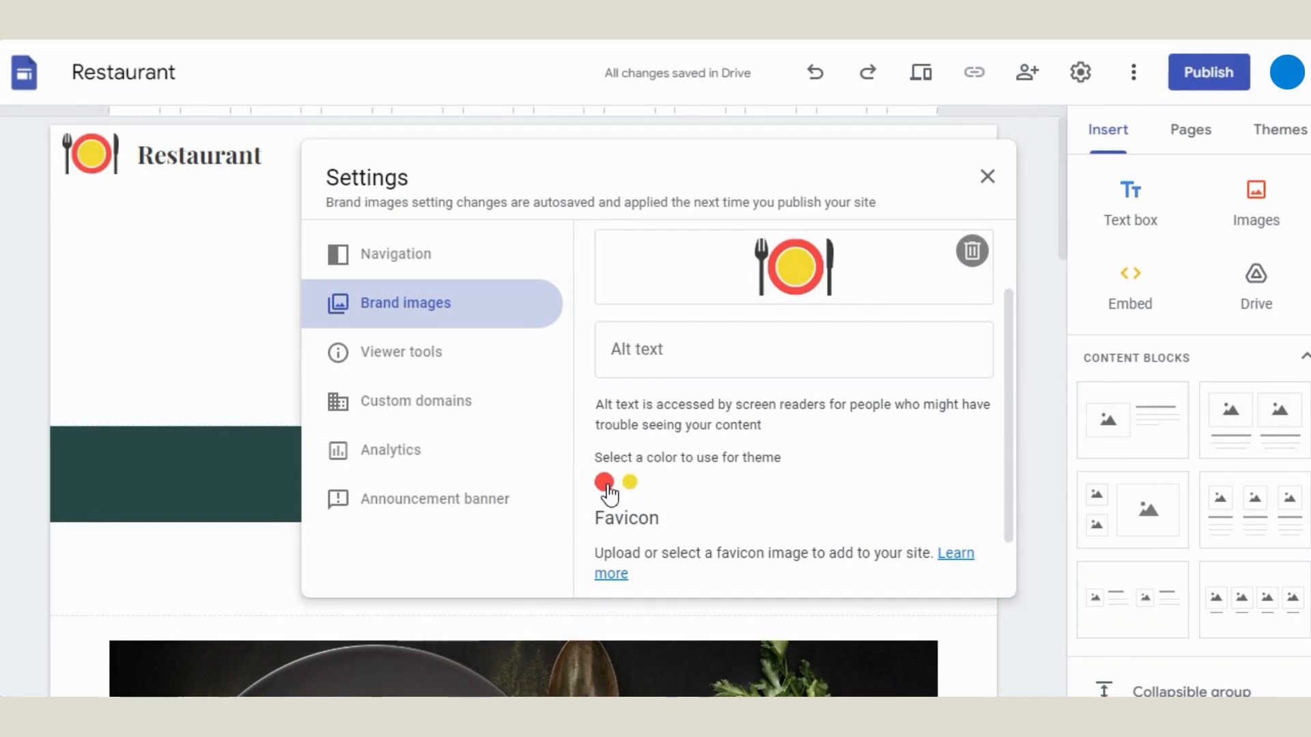
click(604, 482)
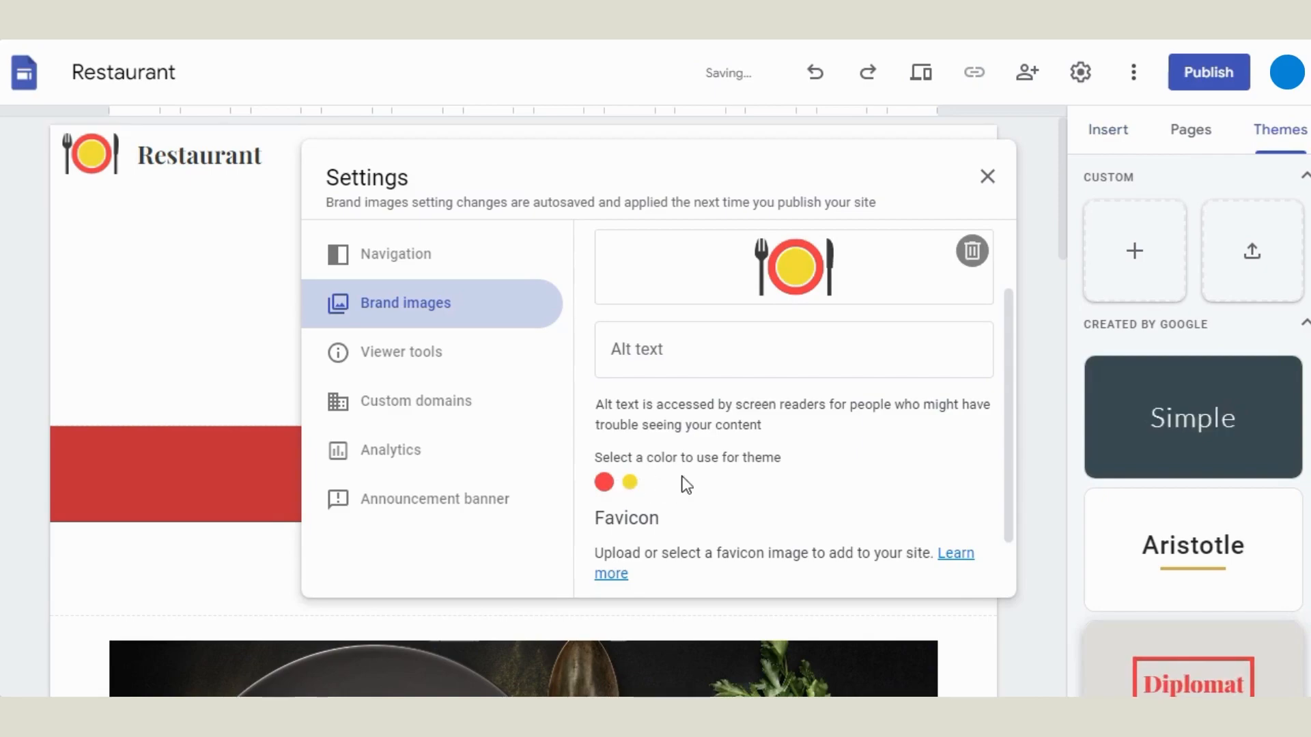
scroll(814, 490, down, 1)
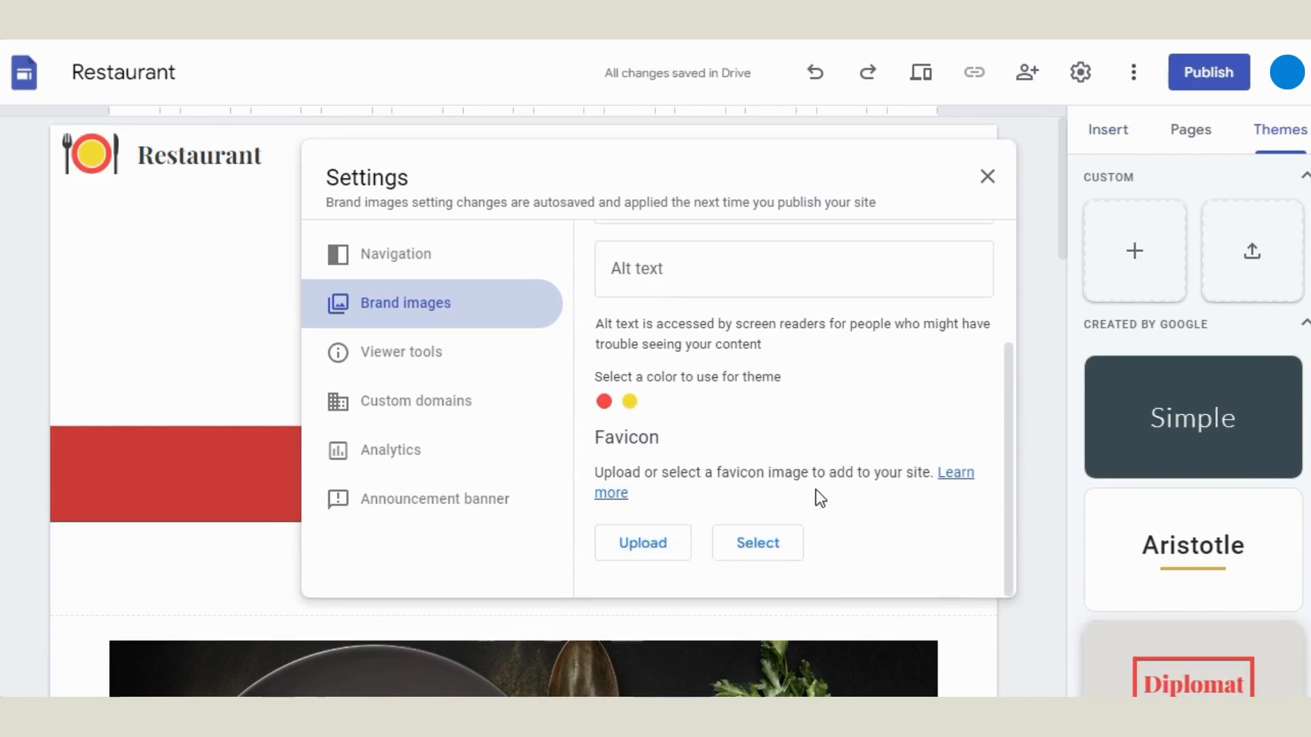
click(766, 546)
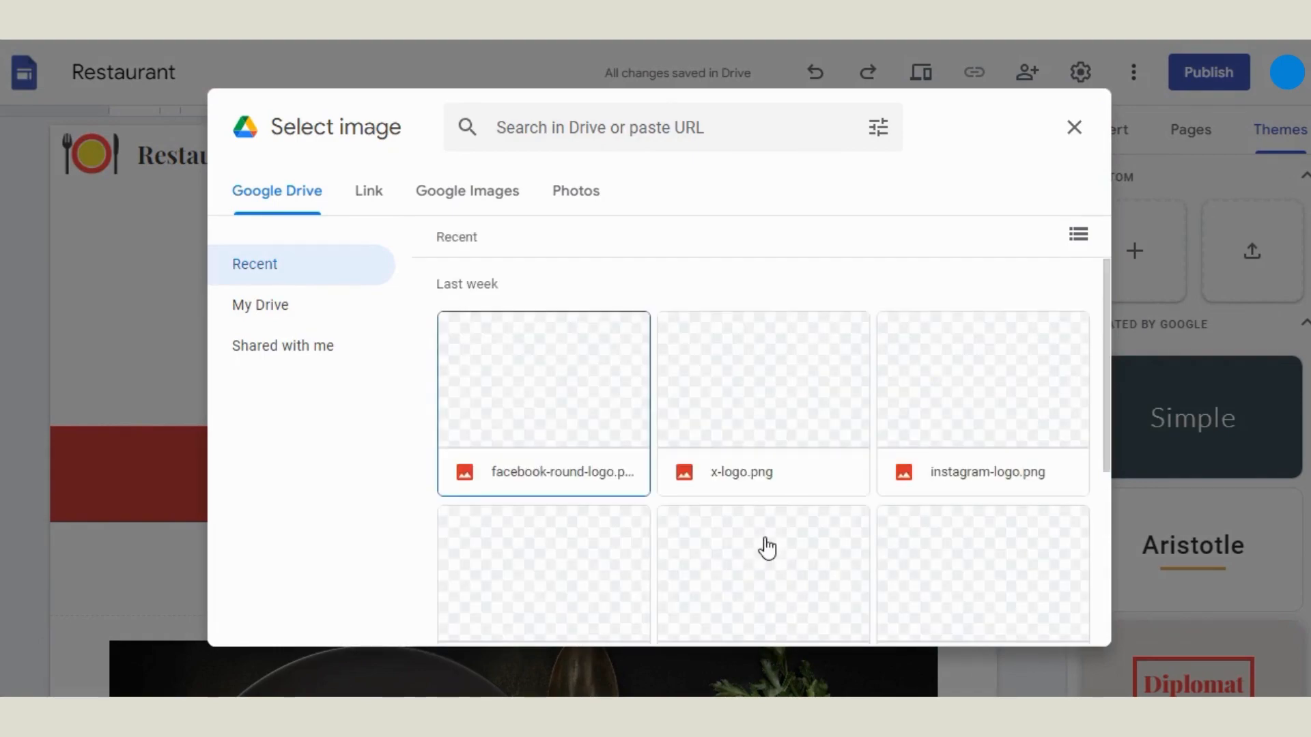
click(602, 533)
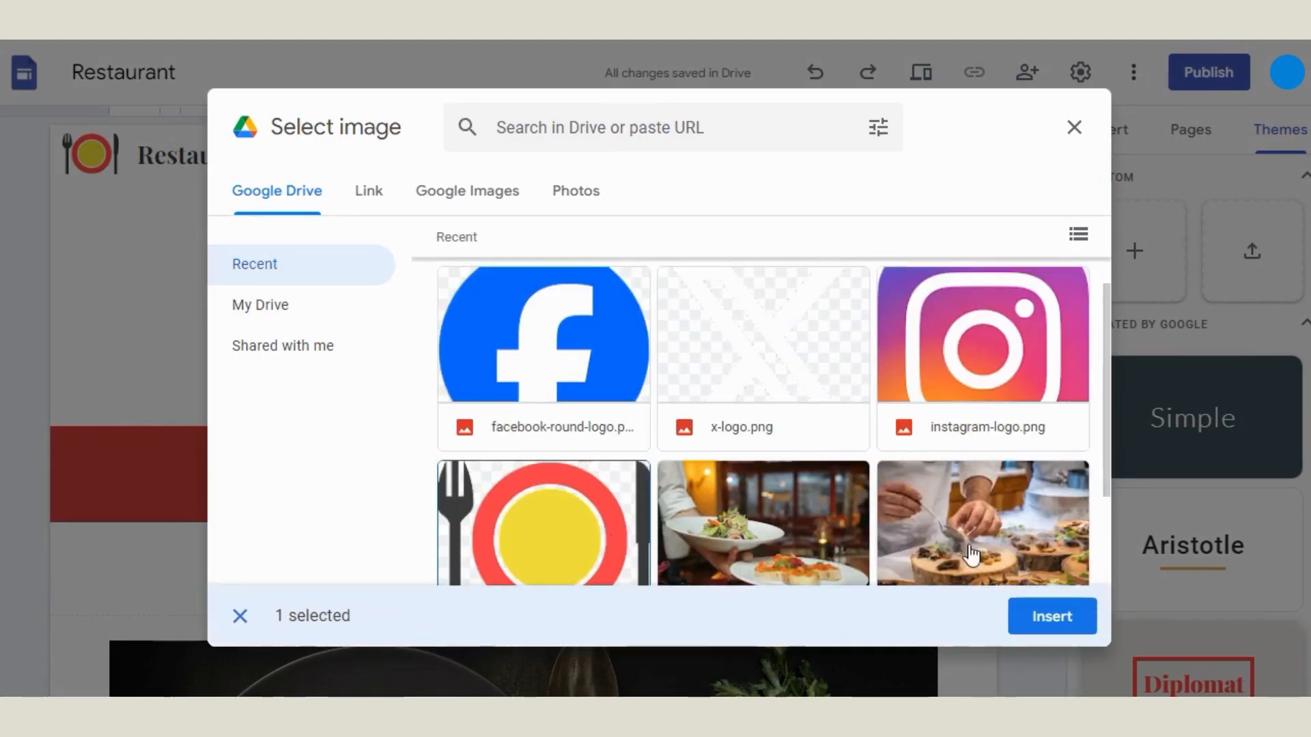
click(1084, 633)
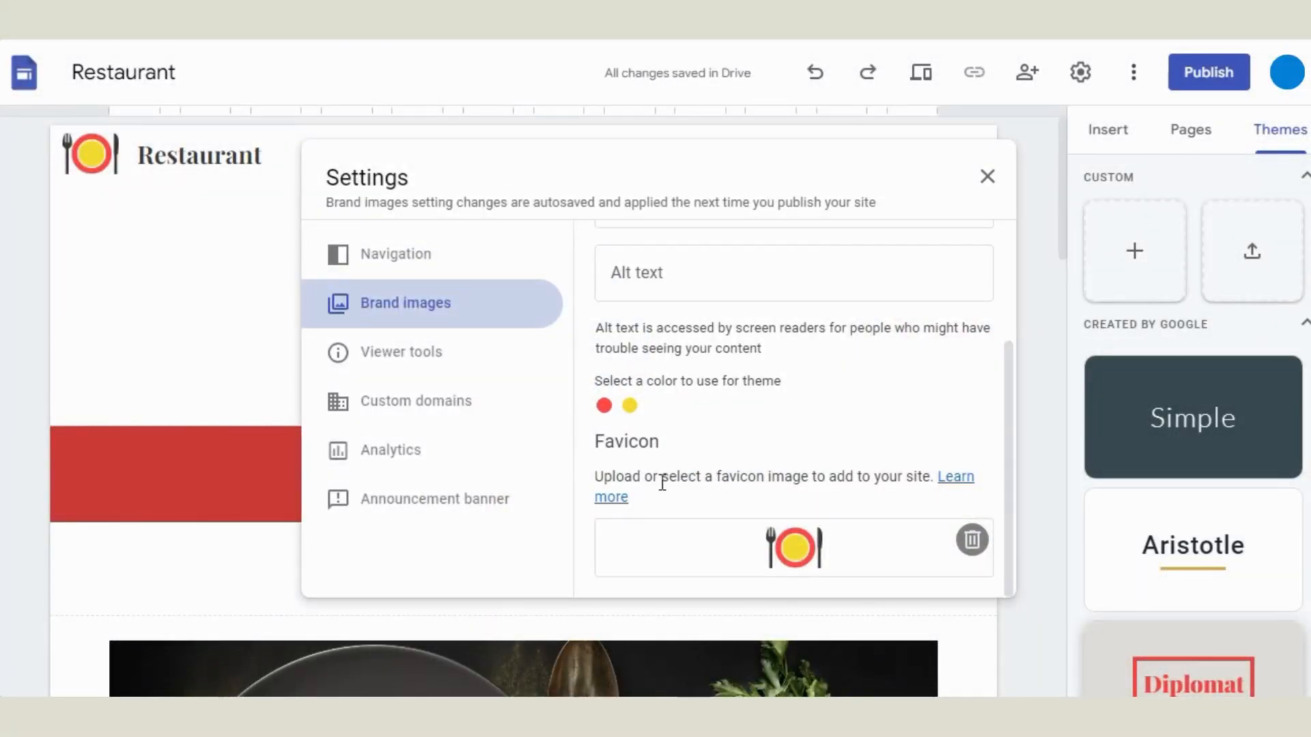
- Turn on the announcement banner with a yellow background and the message "Click on the button."
click(493, 507)
click(954, 390)
click(956, 235)
click(964, 336)
click(825, 493)
text(Click on the button.)
- Give the announcement banner a button labelled "Click Me" that links to the Home page, and close the settings
scroll(826, 494, down, 2)
click(825, 494)
text(Click Me)
scroll(826, 493, down, 3)
click(737, 406)
click(658, 264)
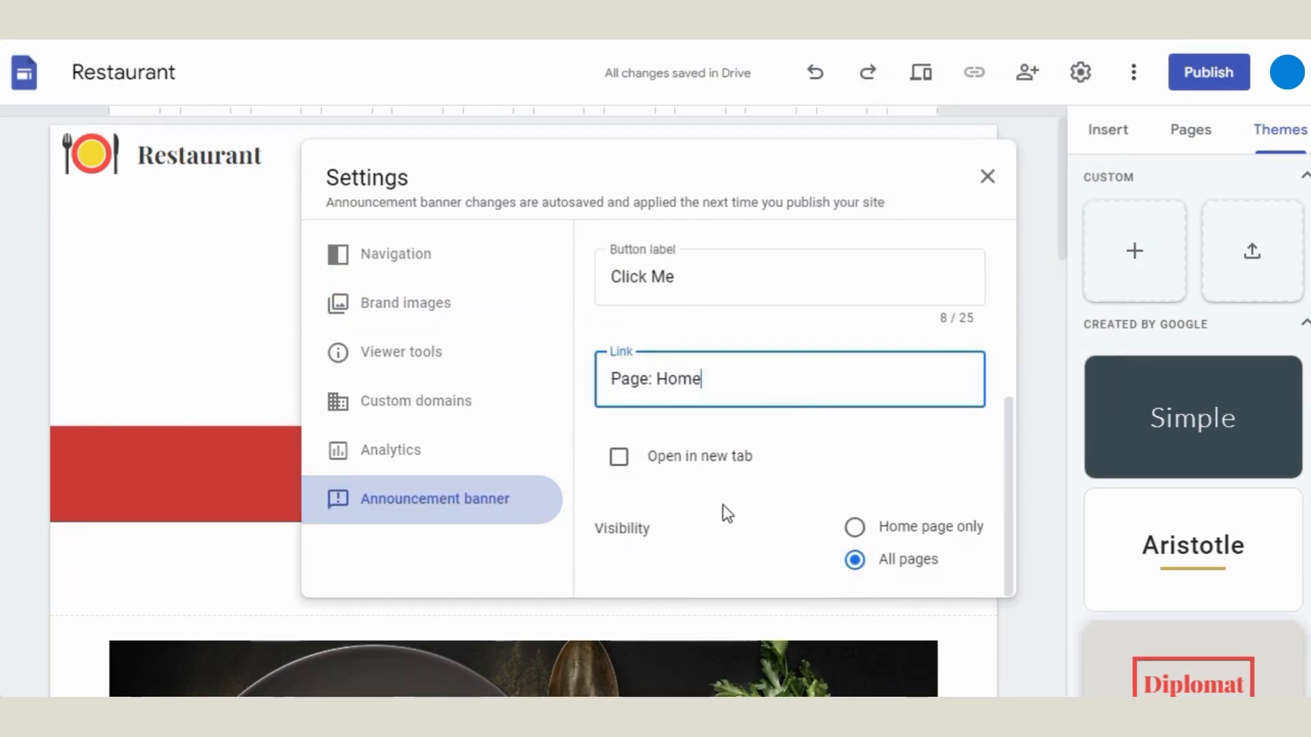
click(988, 179)
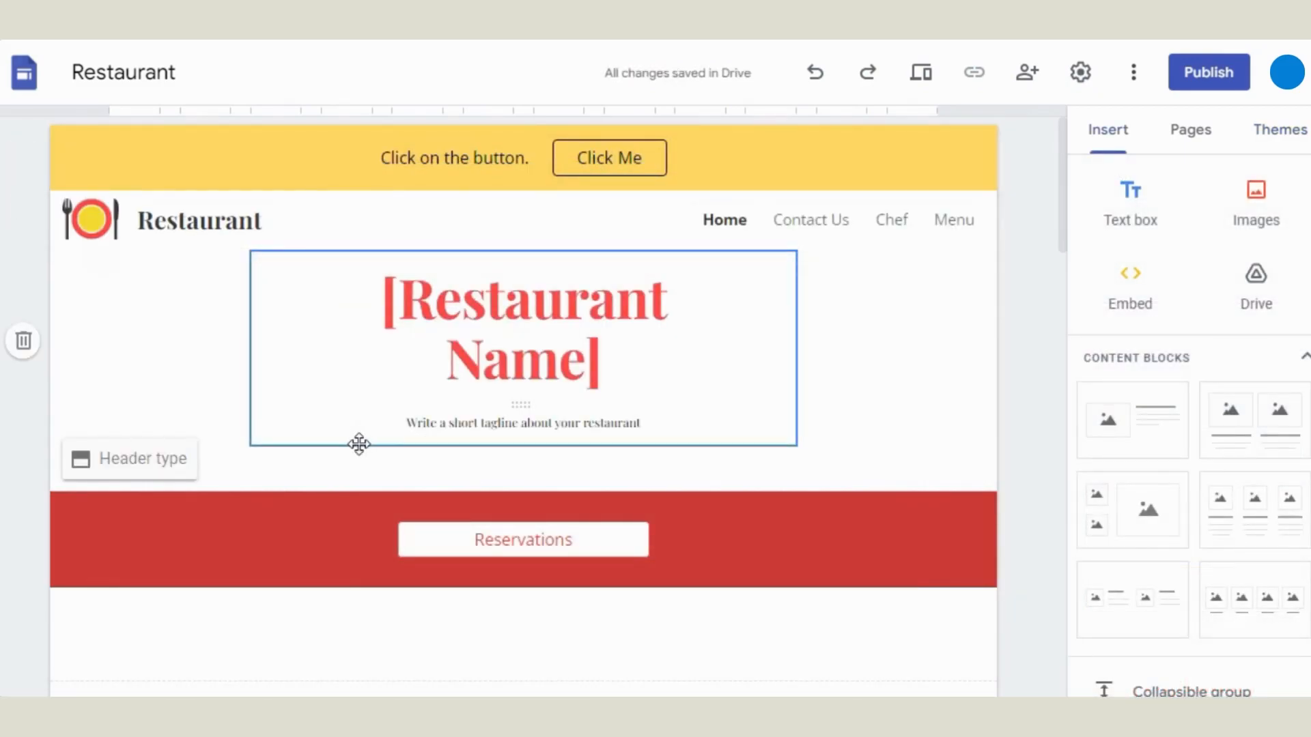
- Try the Banner, Large banner and Cover header types on the home page and return the header to Title only
click(143, 464)
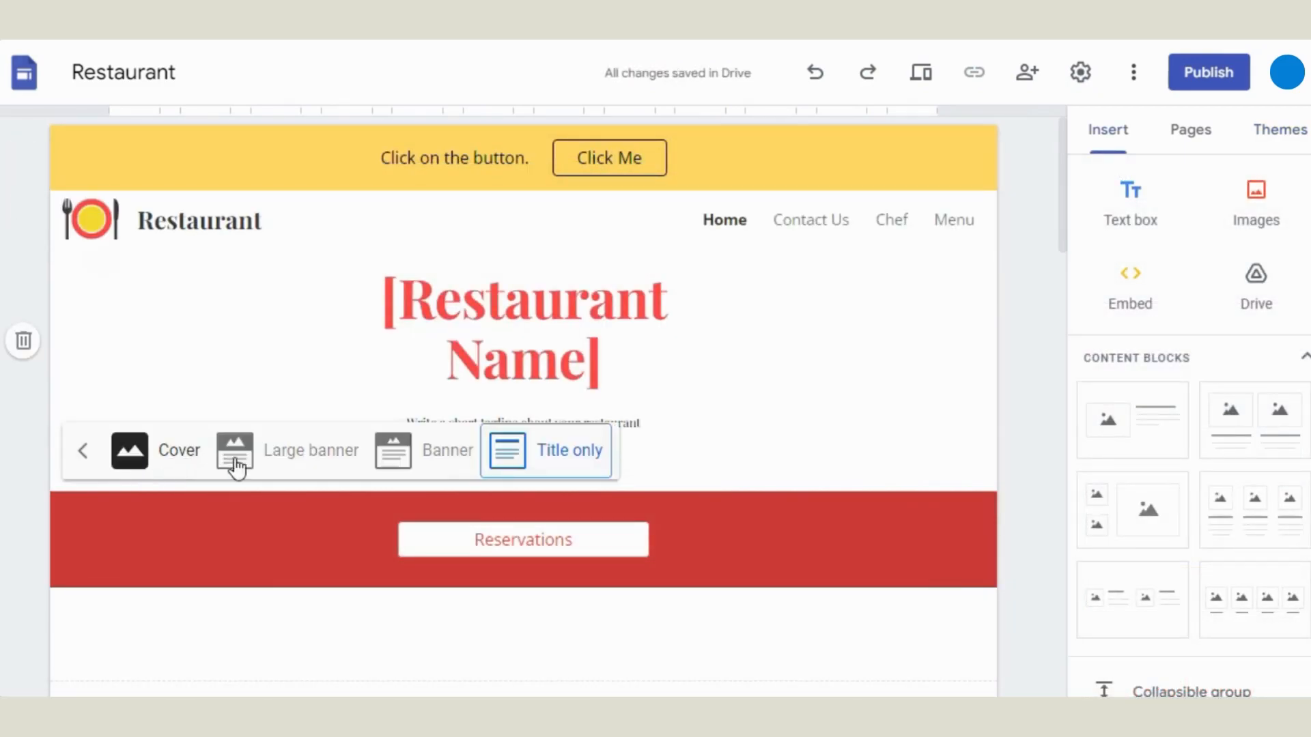
click(408, 456)
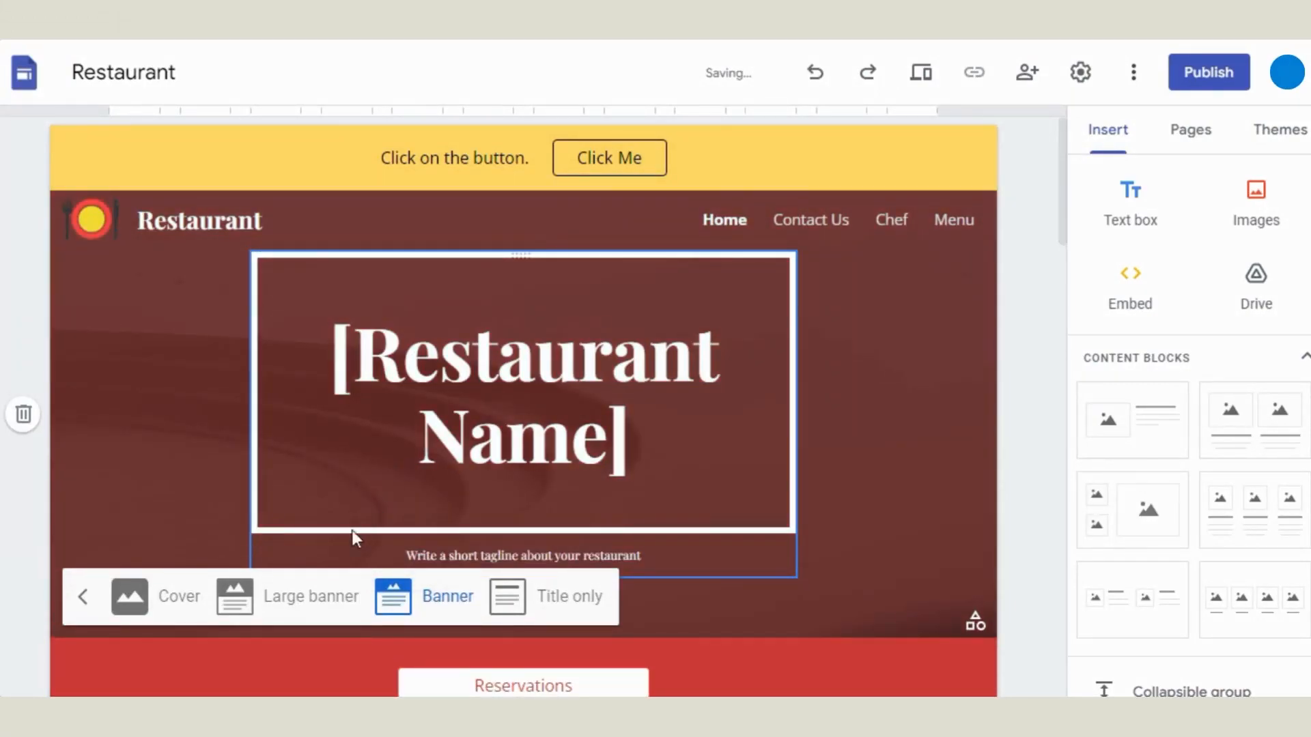
click(288, 601)
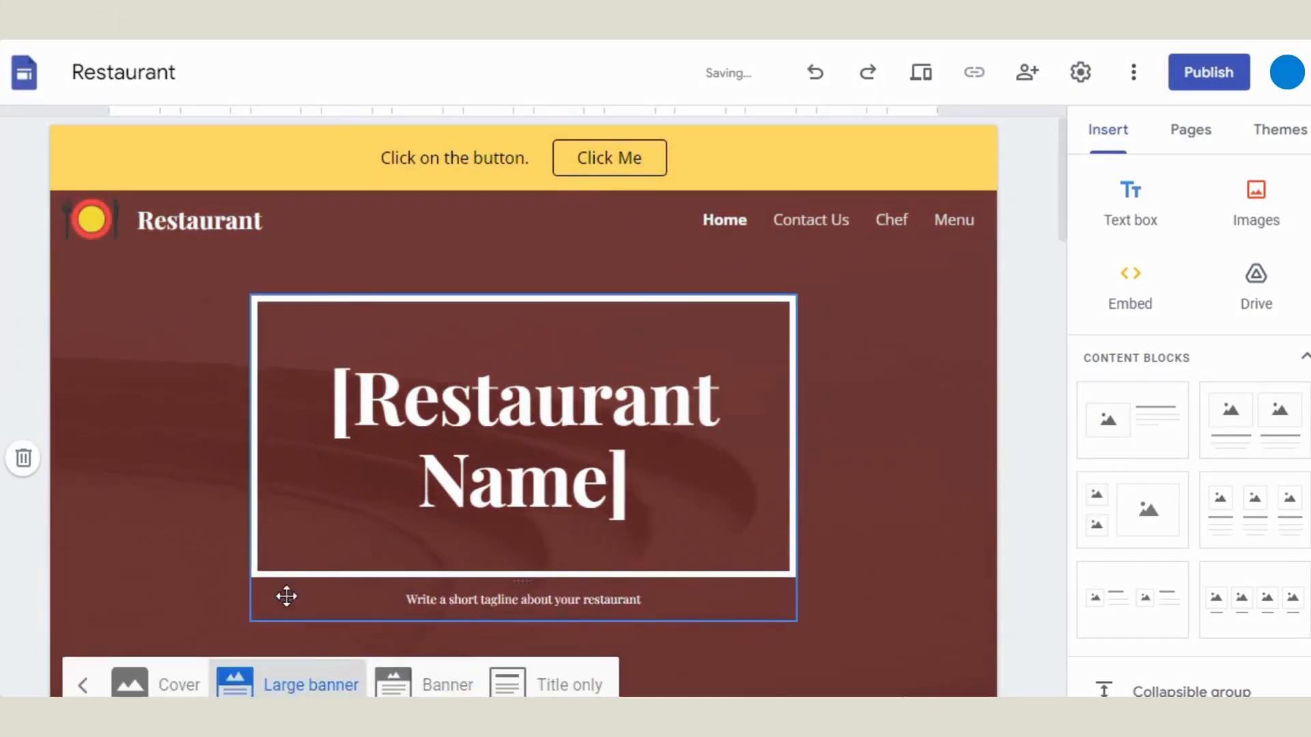
scroll(170, 579, down, 2)
click(170, 593)
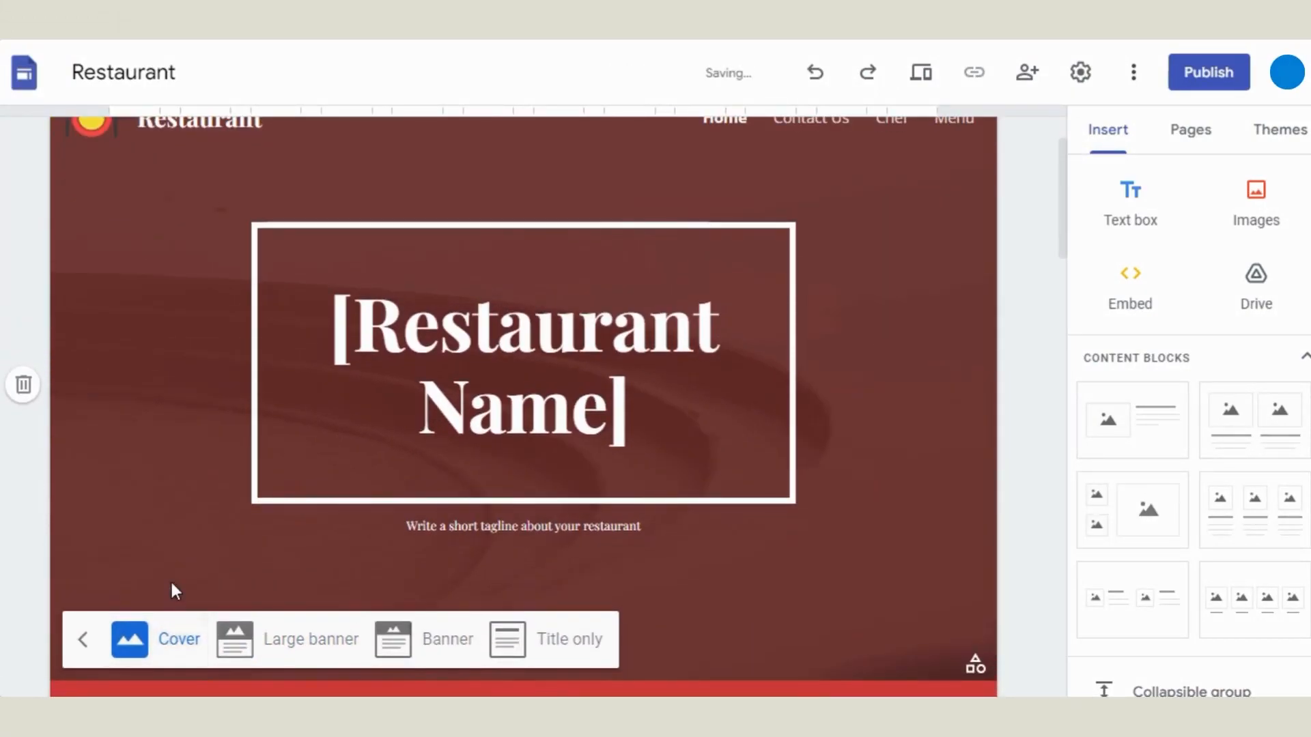
click(527, 643)
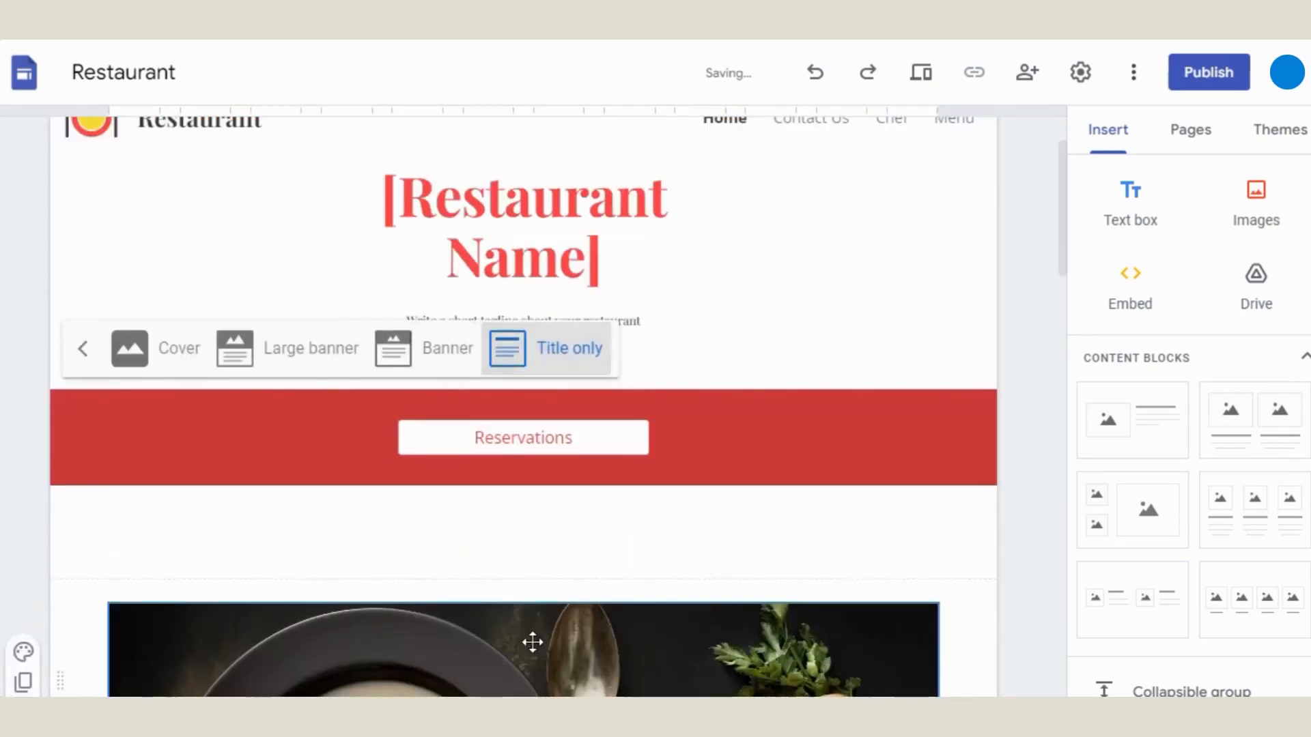
click(83, 350)
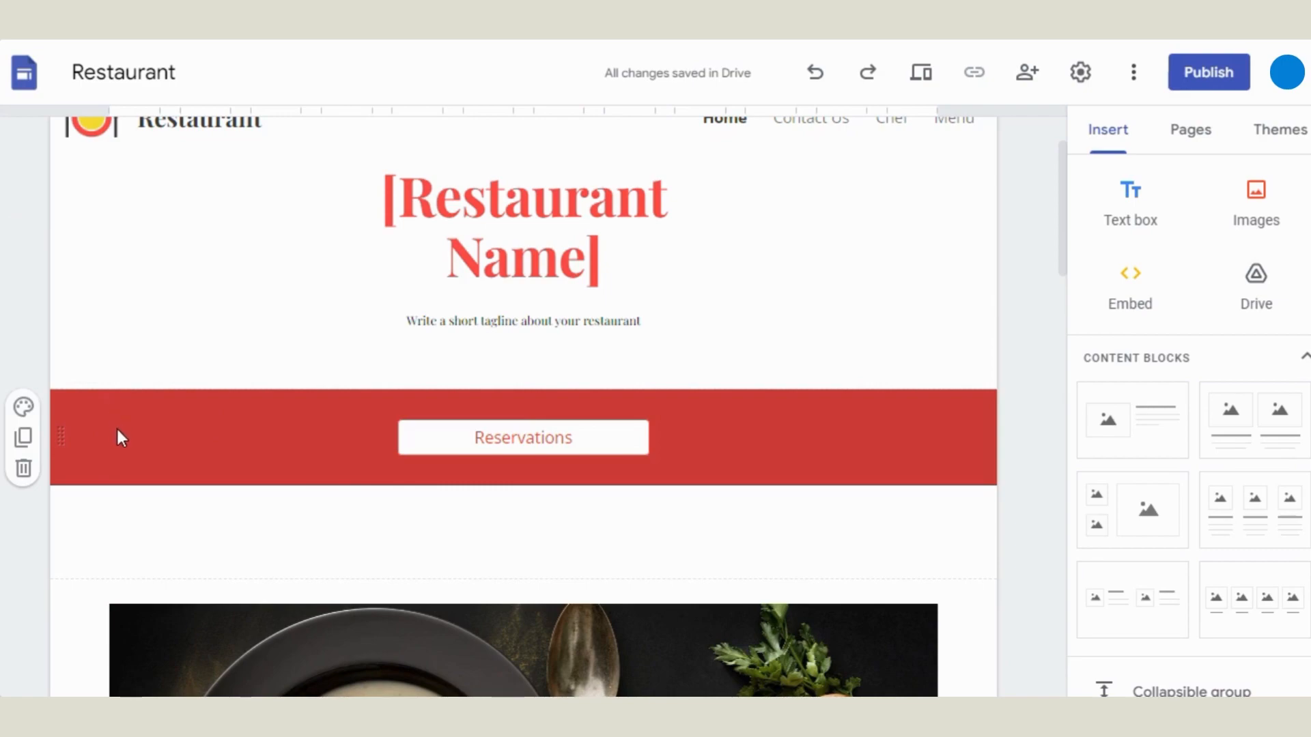
- Try section color Style 1 on the Reservations section and apply Style 2 instead
click(25, 412)
click(104, 455)
click(26, 412)
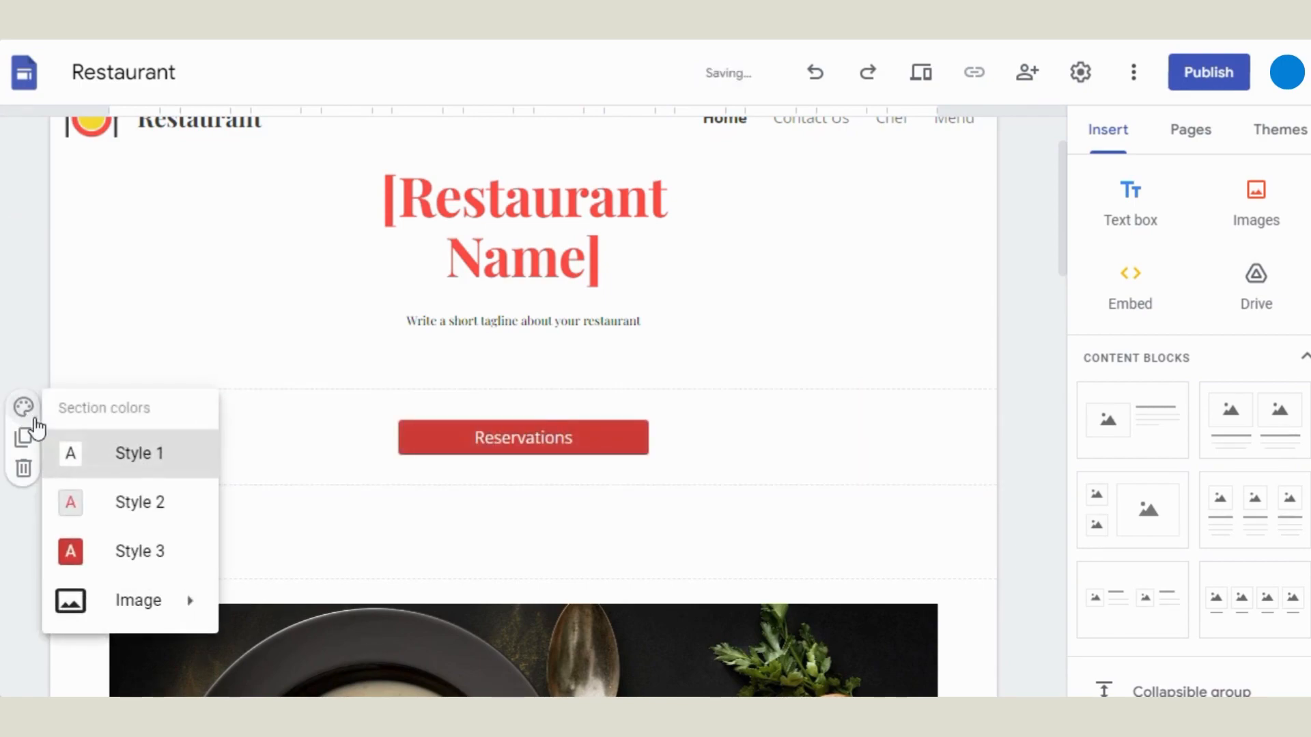
click(115, 500)
click(509, 450)
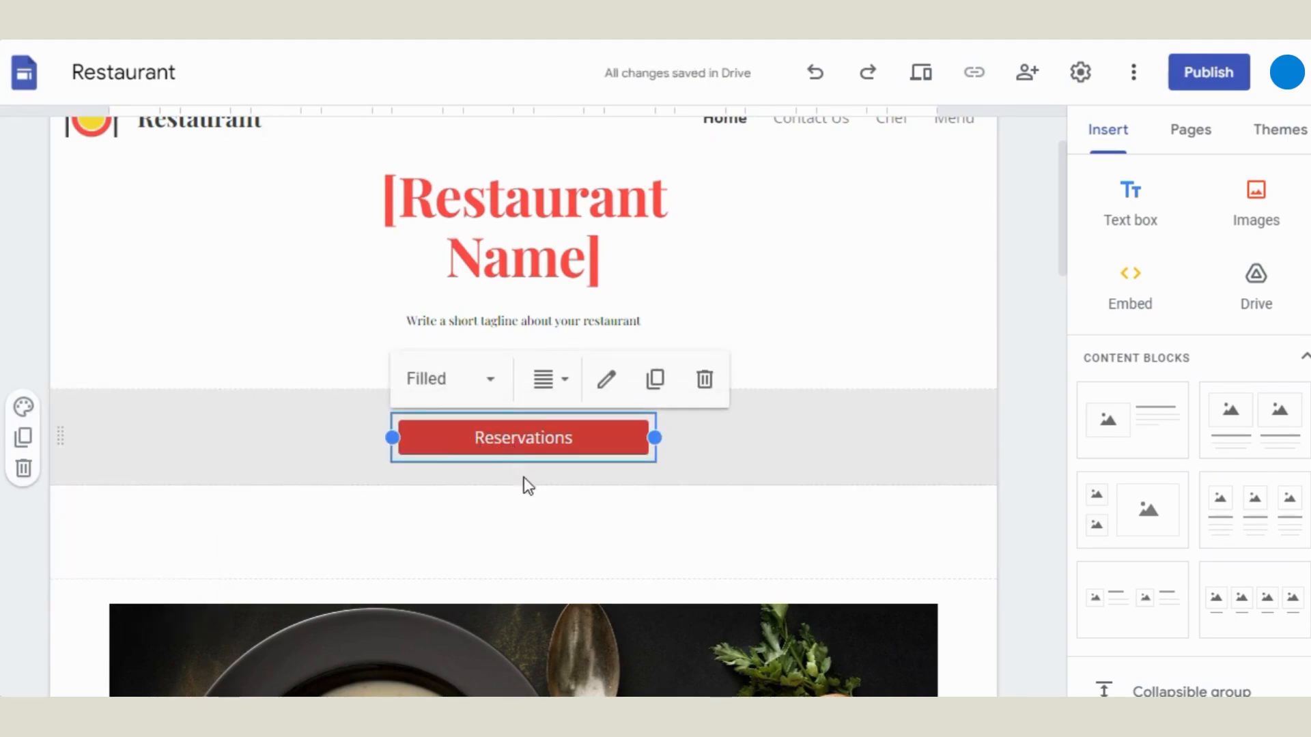
- Insert a text box reading "Sample Text." between the empty section and the soup photo
click(559, 512)
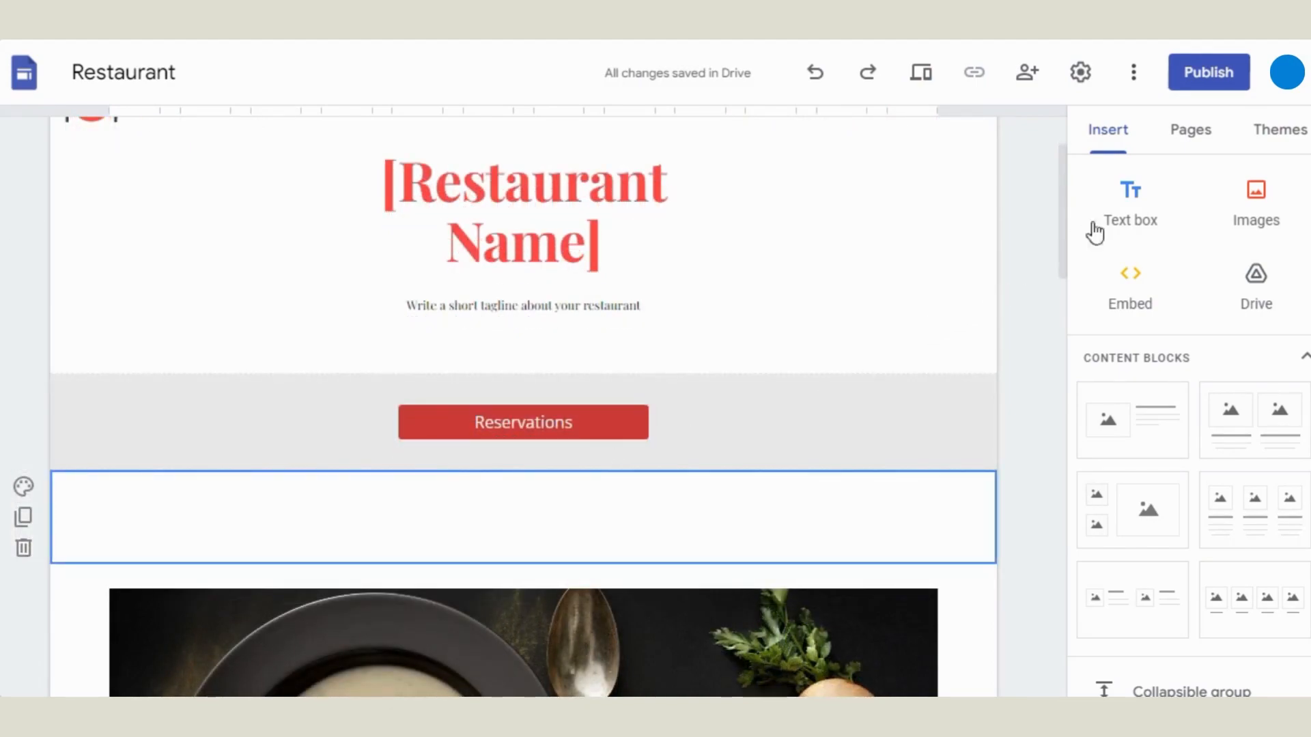
click(1133, 218)
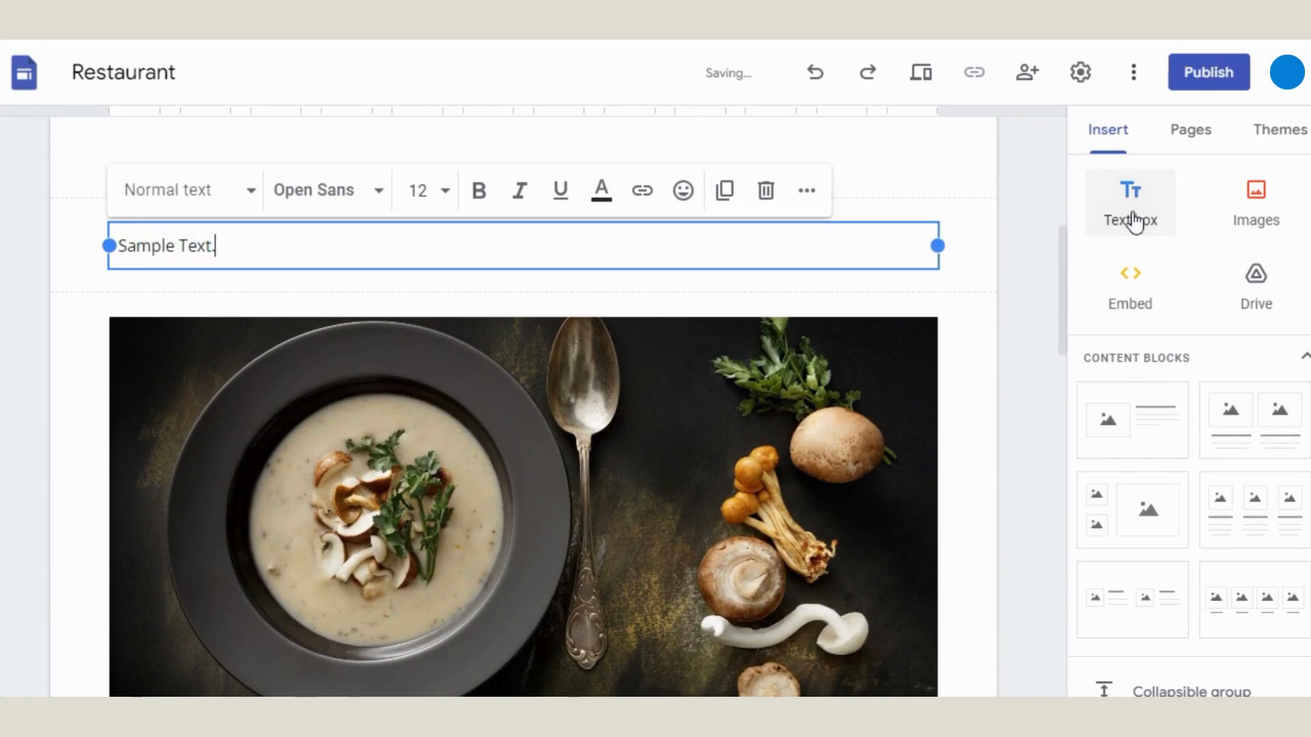
click(1031, 239)
- Insert the image restaurant-5.jpg from Google Drive below the "Sample Text." text box
click(1239, 222)
click(1239, 312)
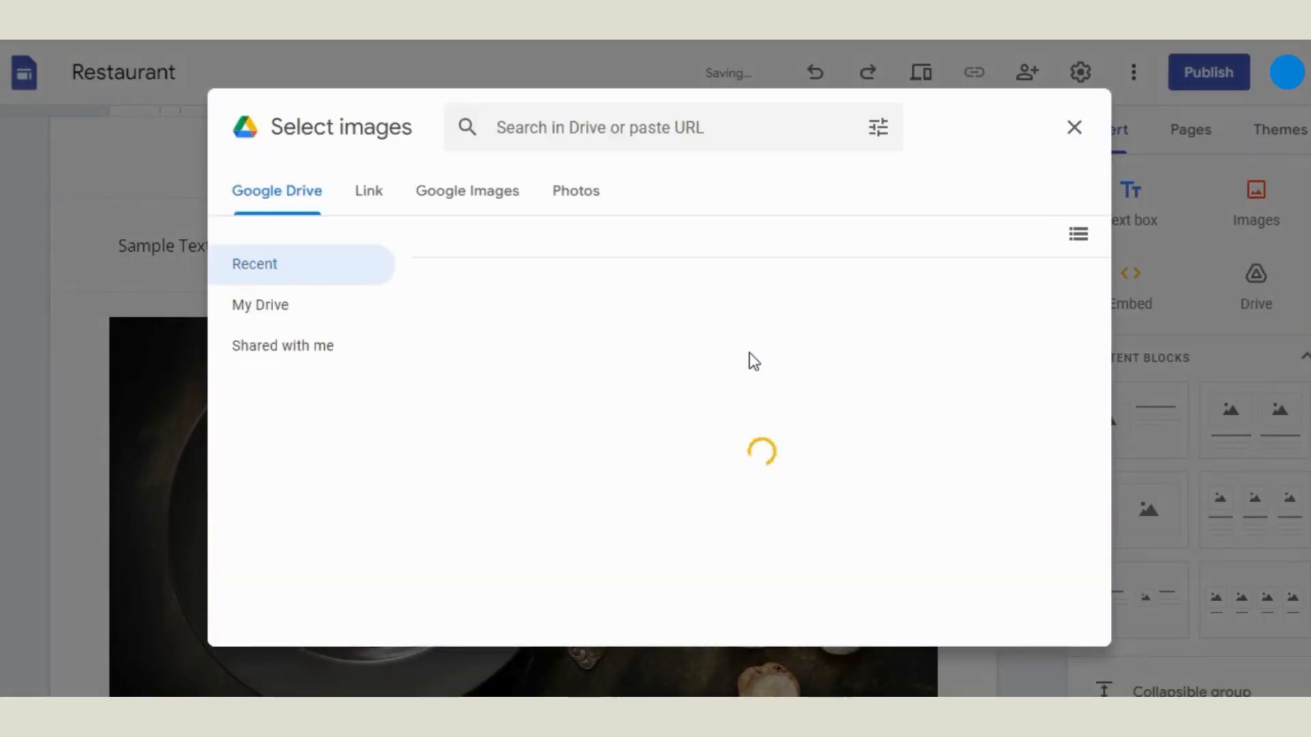
scroll(761, 407, down, 1)
click(765, 438)
click(1060, 617)
scroll(410, 328, up, 1)
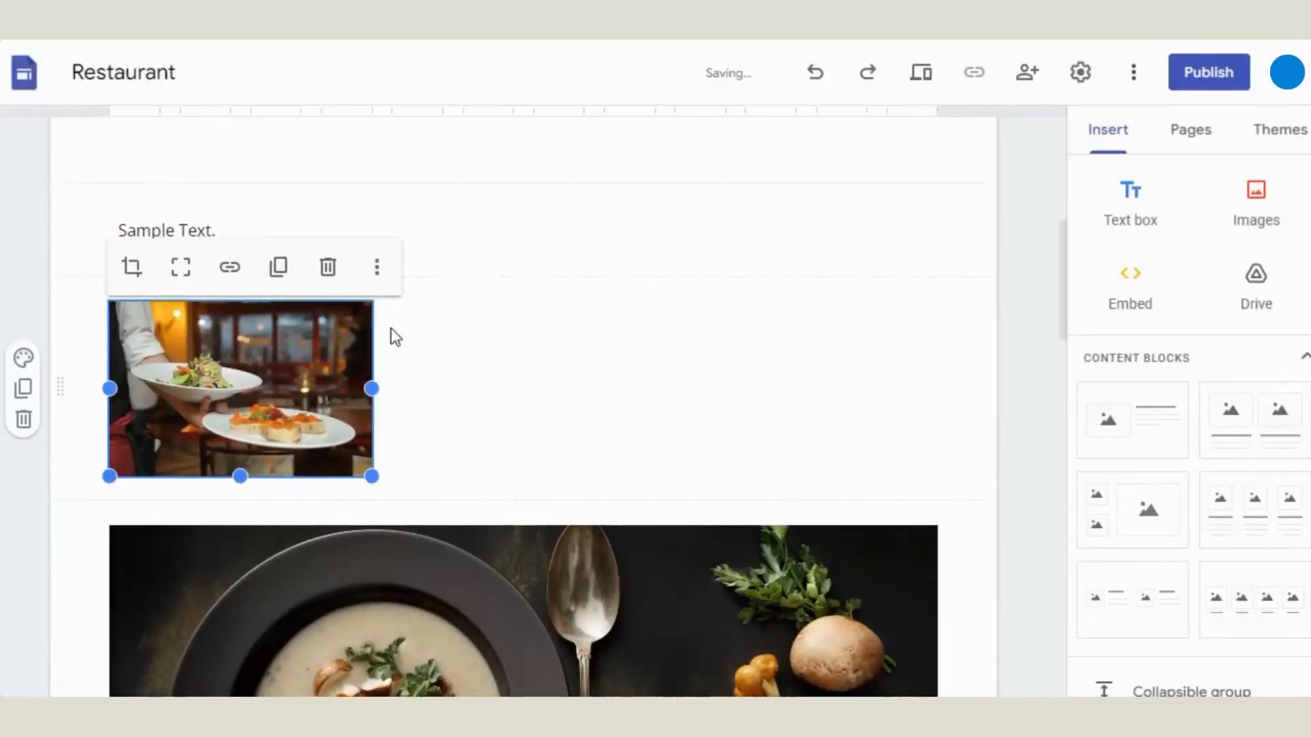
- Embed the URL youtube.com in the page below the waiter photo
click(1137, 304)
text(youtube.com)
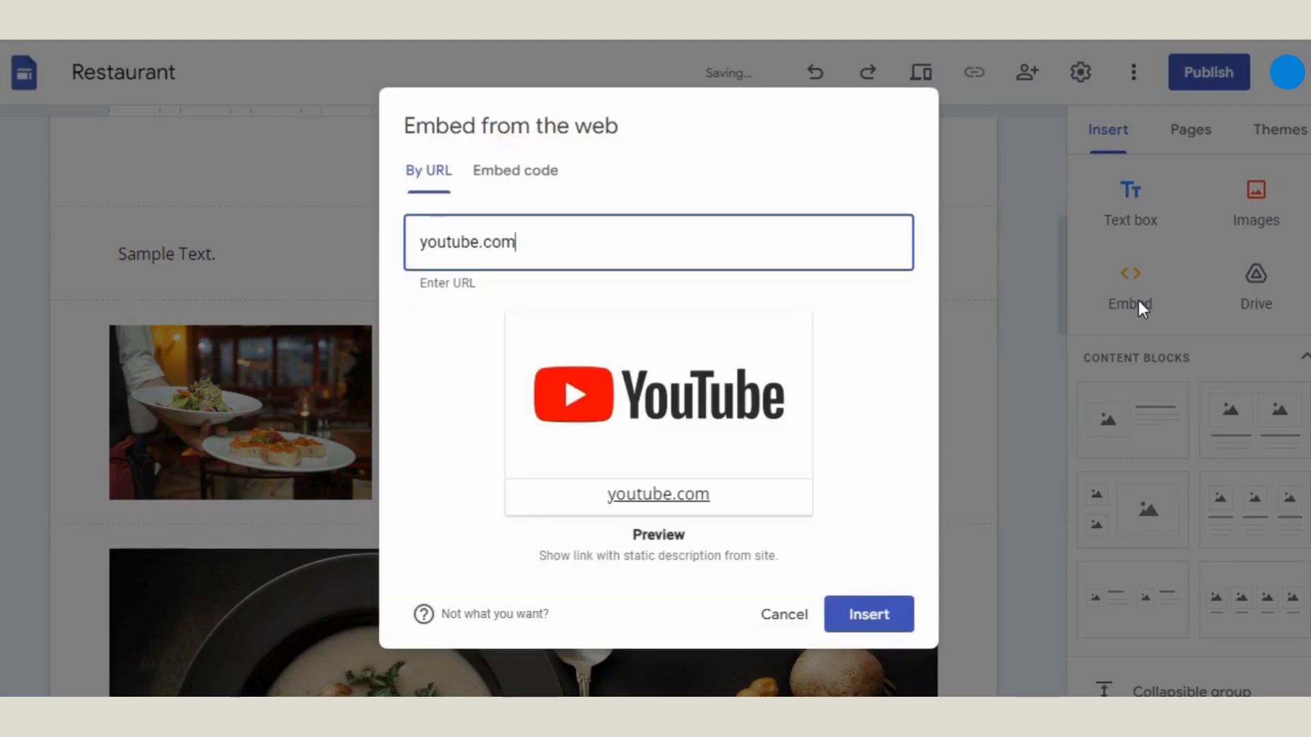
click(858, 613)
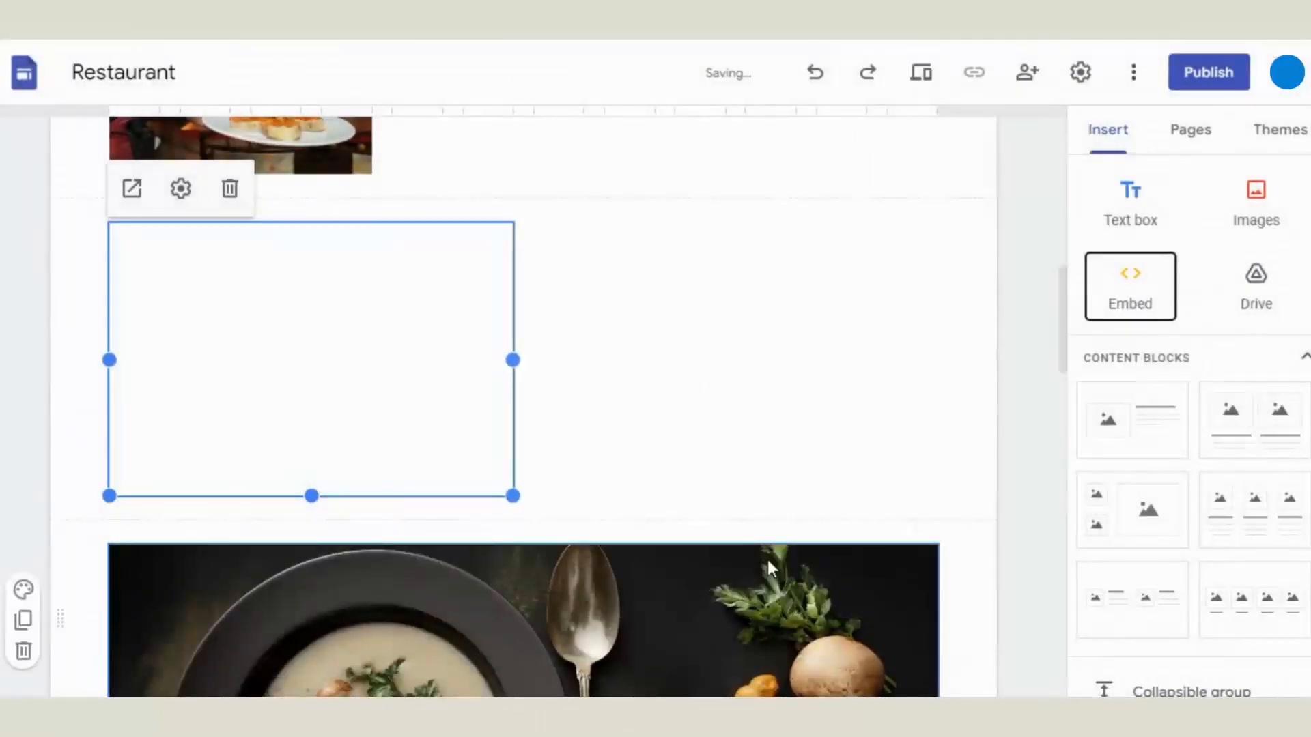
- Arrange the YouTube embed beside the waiter photo and the "Sample Text." box beside the embed, all in one row
drag(415, 403, 701, 254)
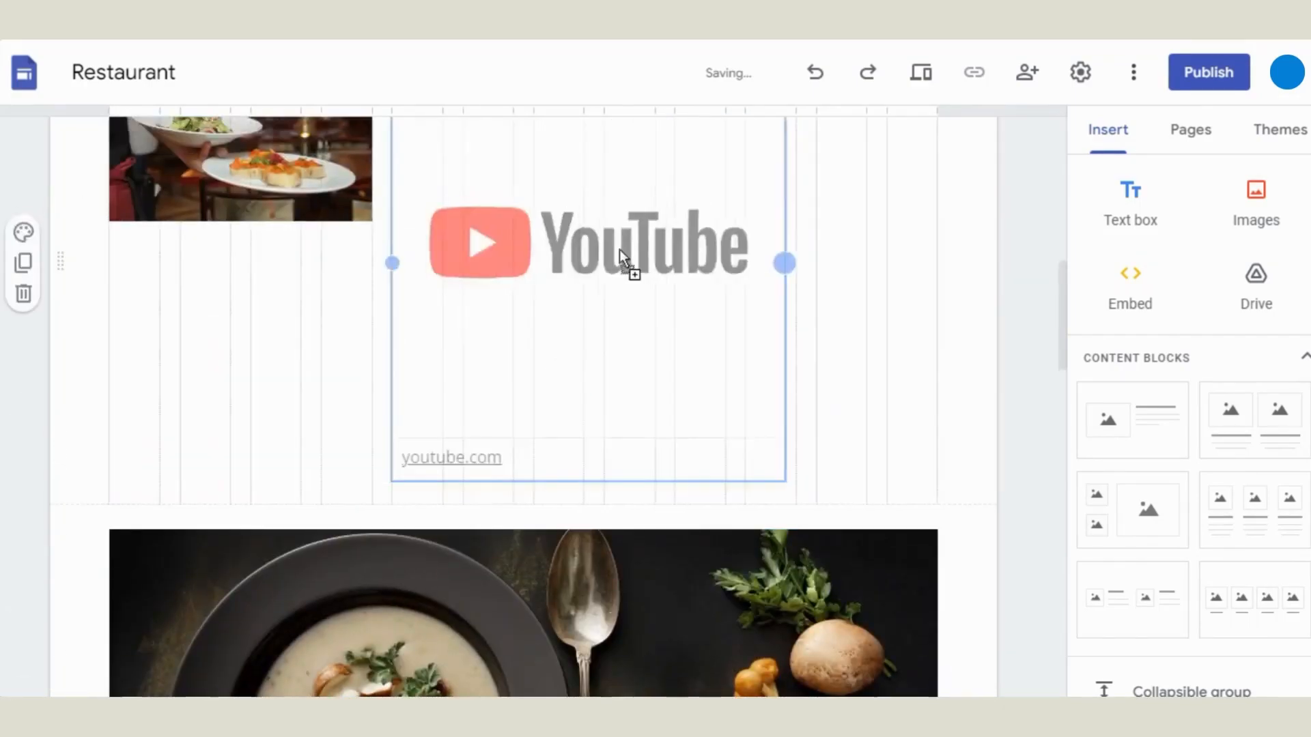
drag(517, 158, 747, 364)
scroll(924, 441, up, 2)
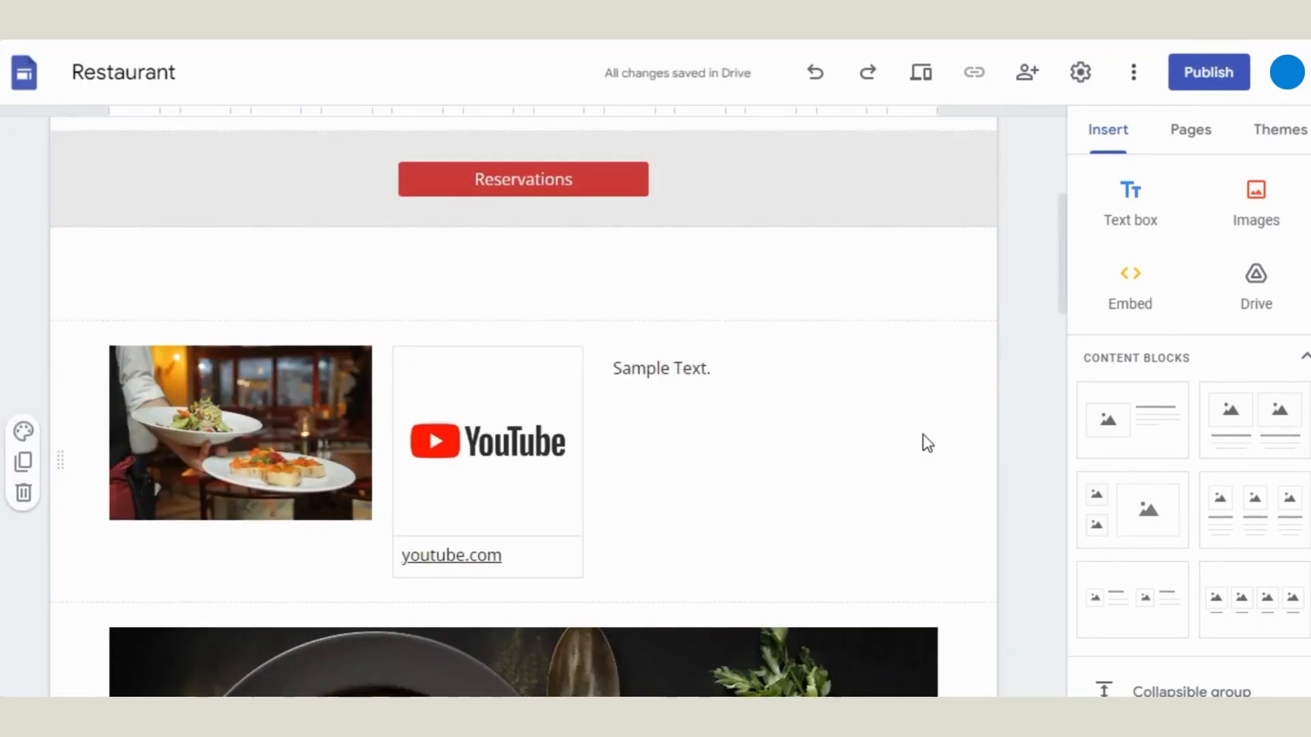
- Add the single-image-with-text content block and fill its image placeholder with restaurant-3.jpg from Google Drive
click(1129, 439)
click(275, 315)
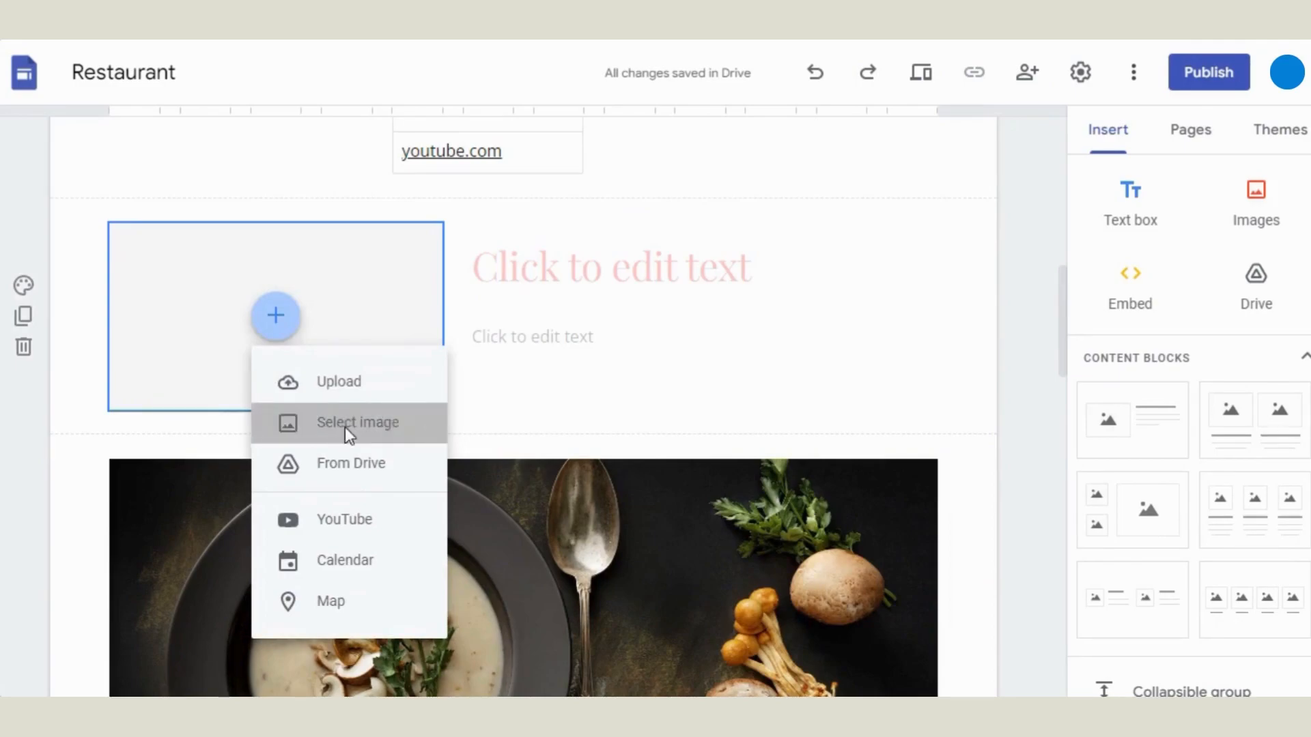
click(344, 423)
scroll(819, 444, down, 3)
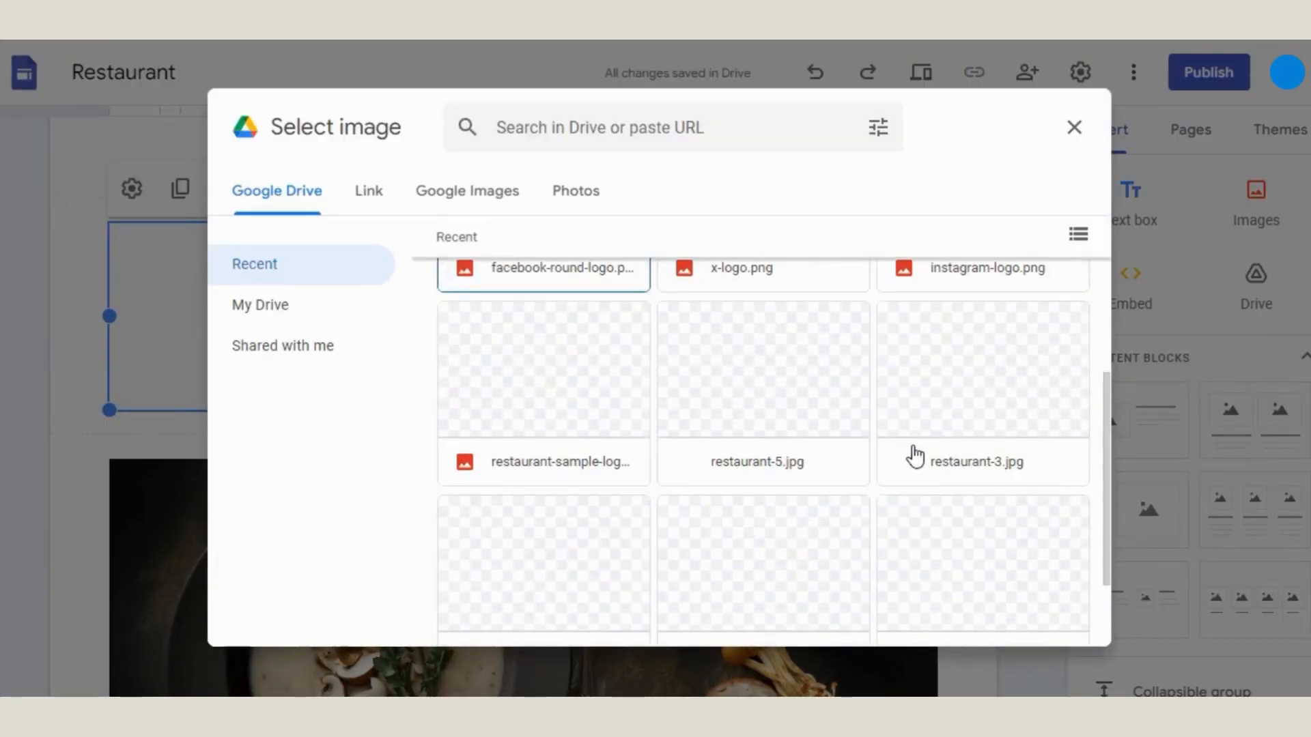
click(887, 454)
click(1031, 618)
- Enter "Sample Text" as both the title and the body text of the new content block
text(Sample Text)
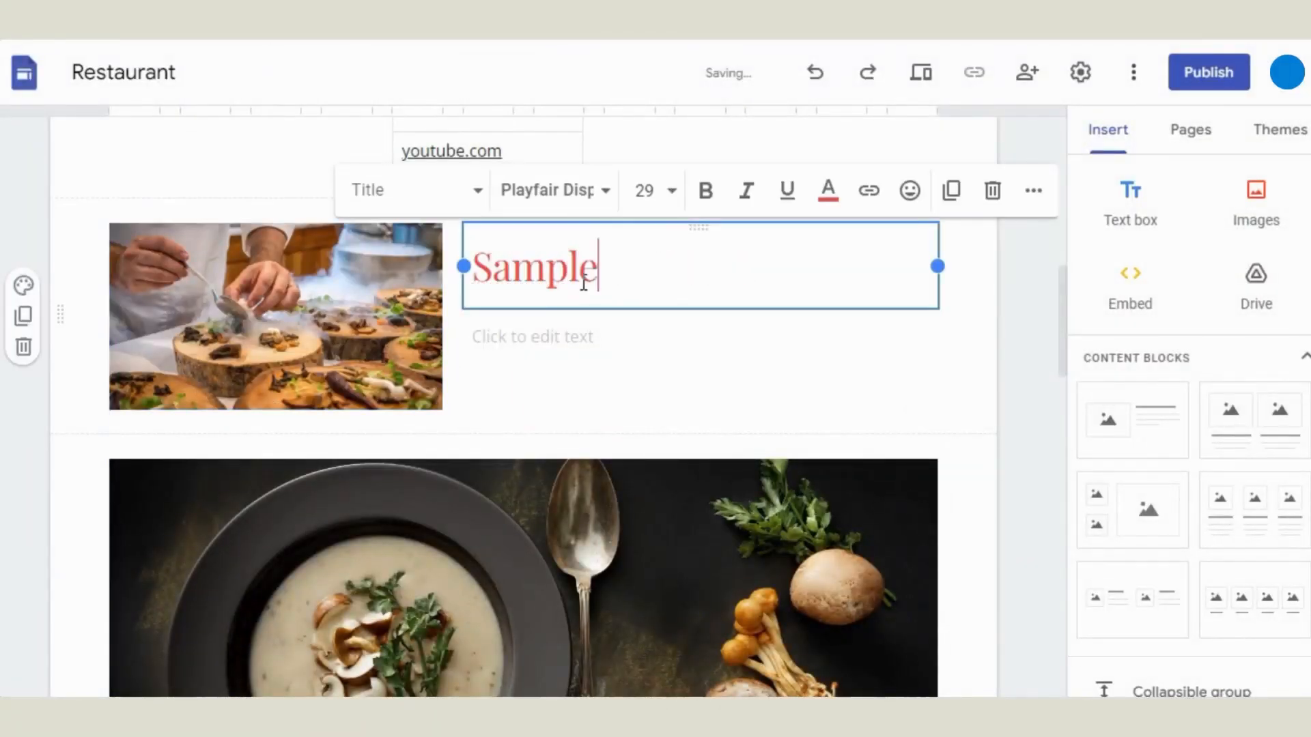
click(563, 328)
text(Sample Tex)
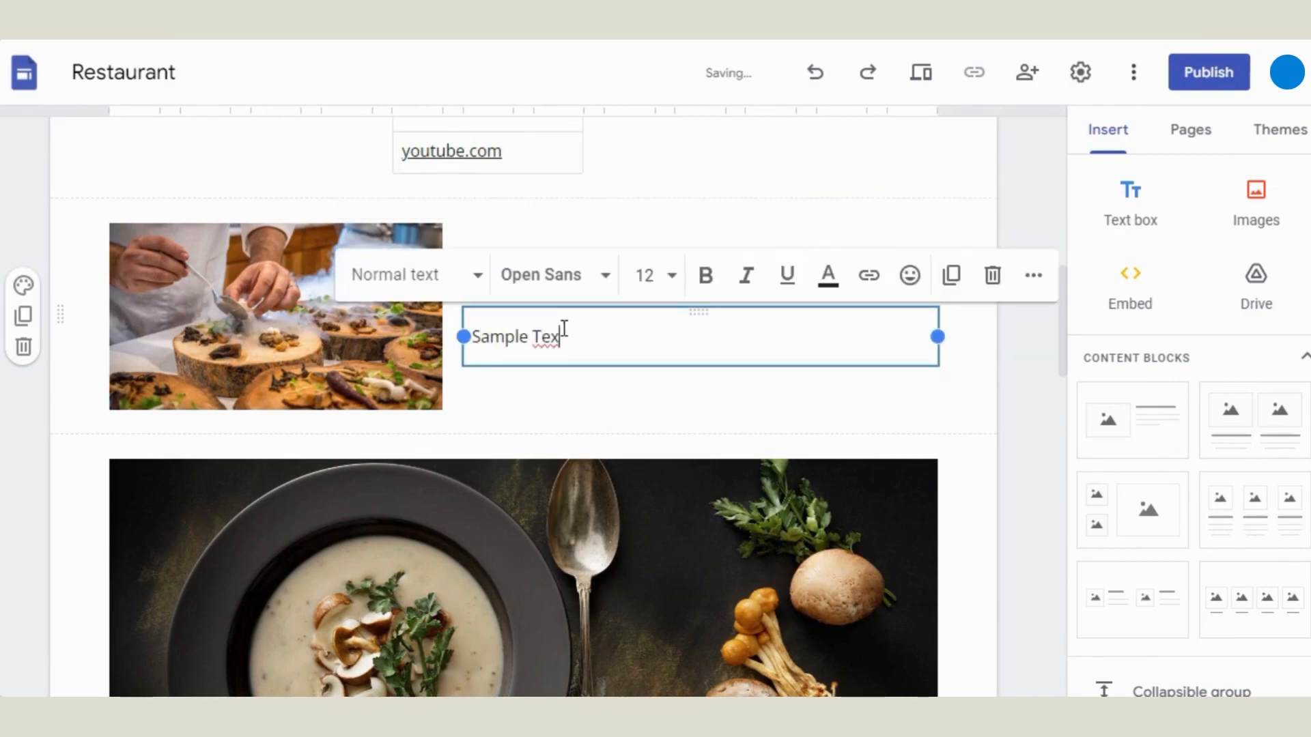
text(t)
click(615, 392)
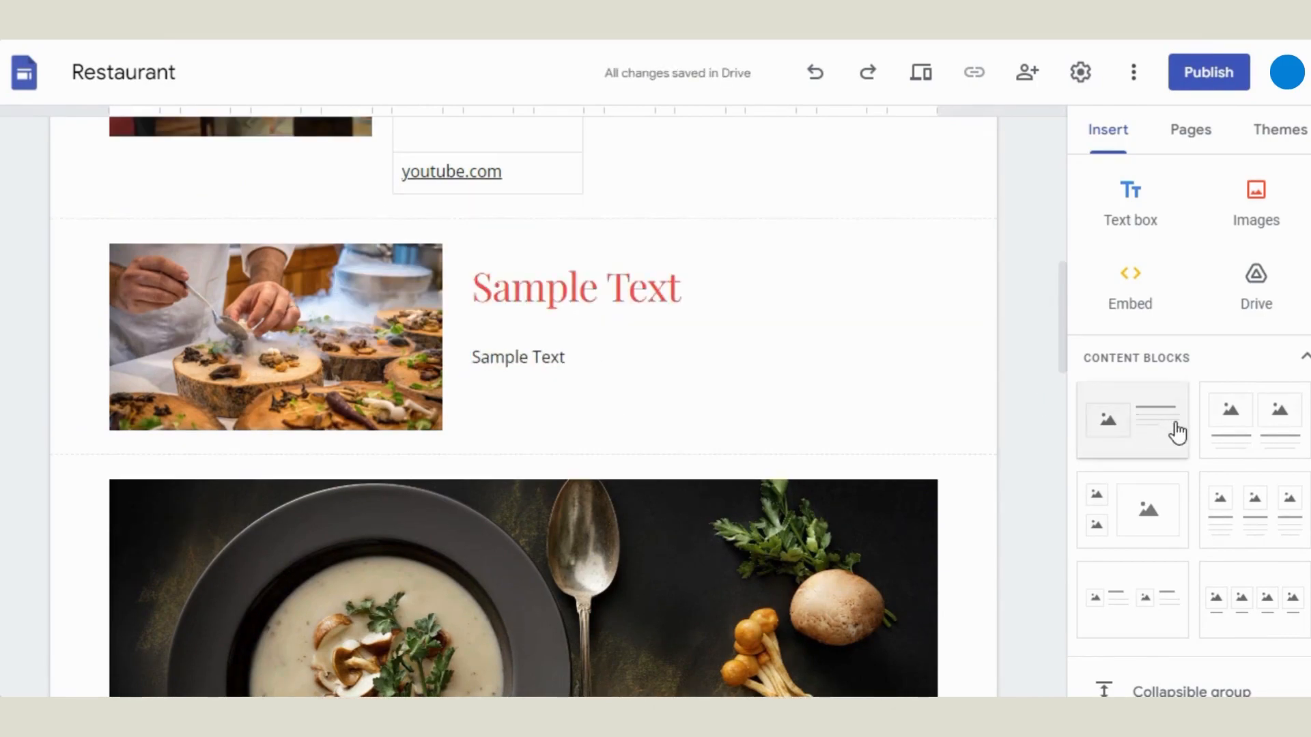
- Insert a collapsible group below the chef photo block with the heading "Dummy Text" and the body "Dummier Text"
scroll(1174, 431, down, 5)
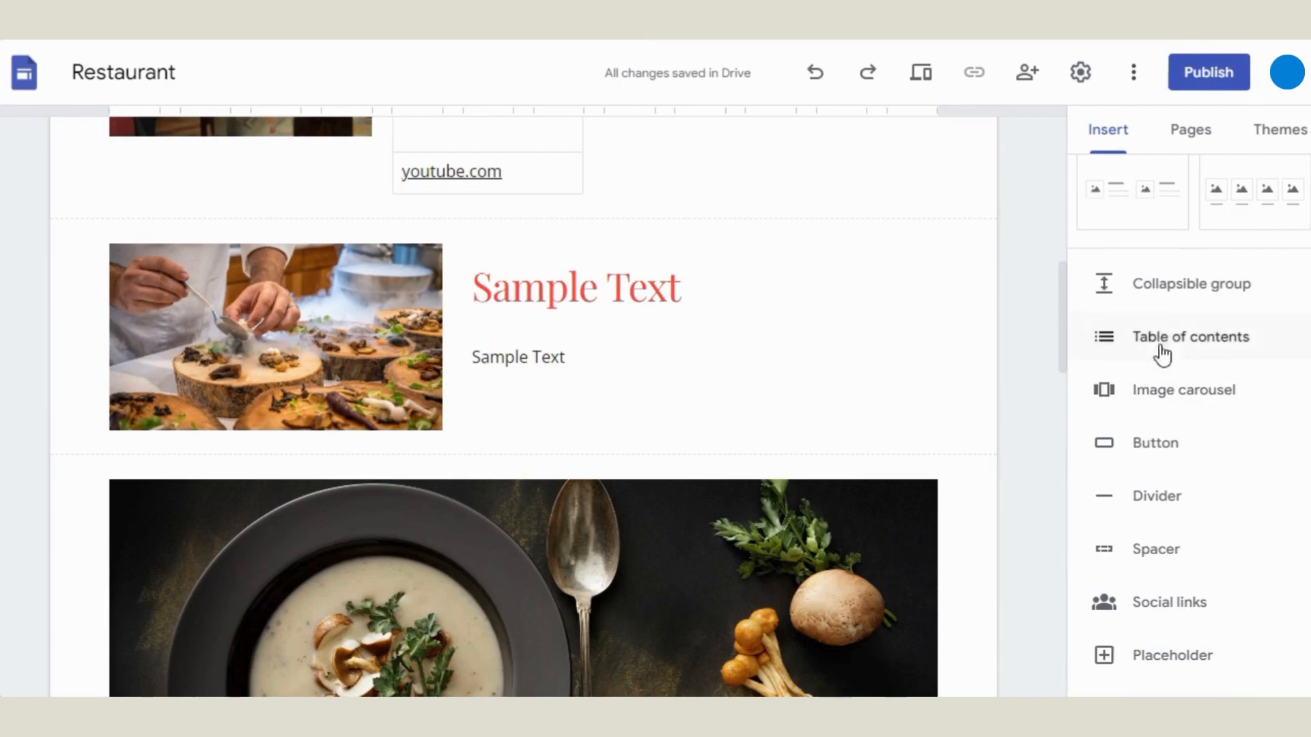
click(1157, 295)
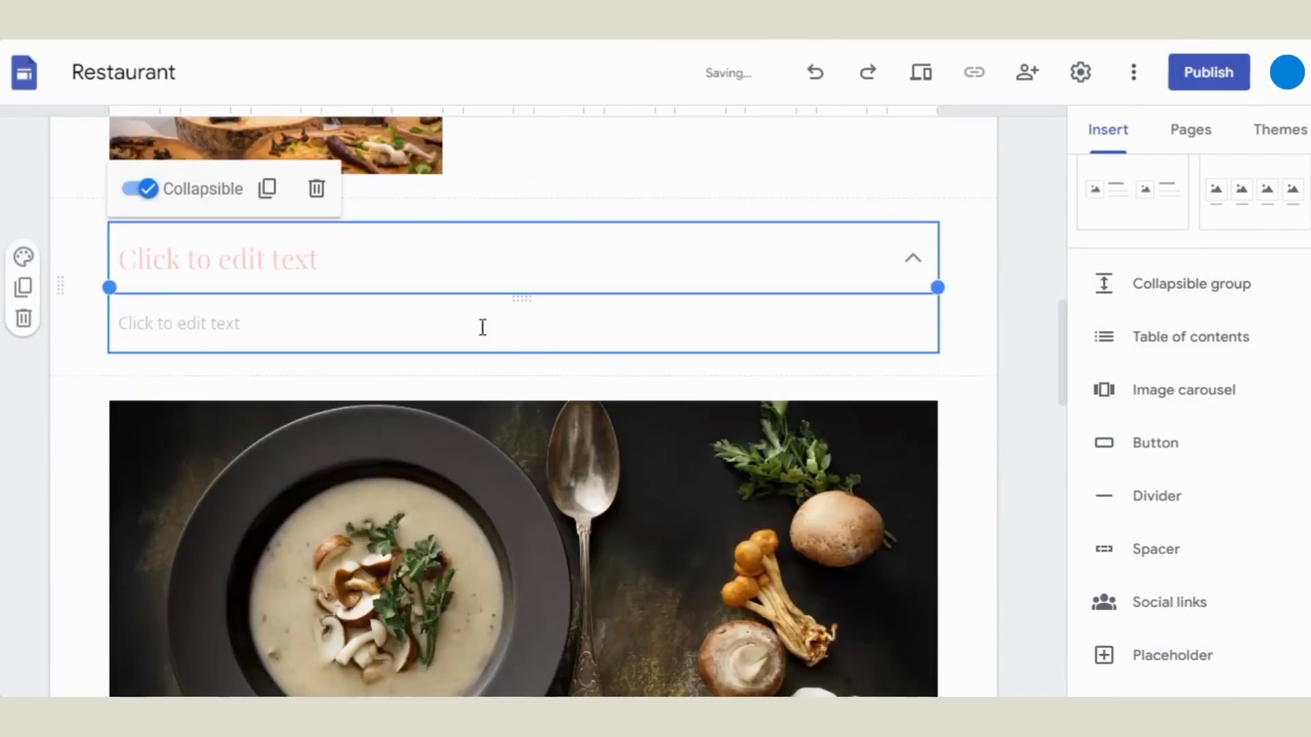
click(400, 254)
text(Dummy Text)
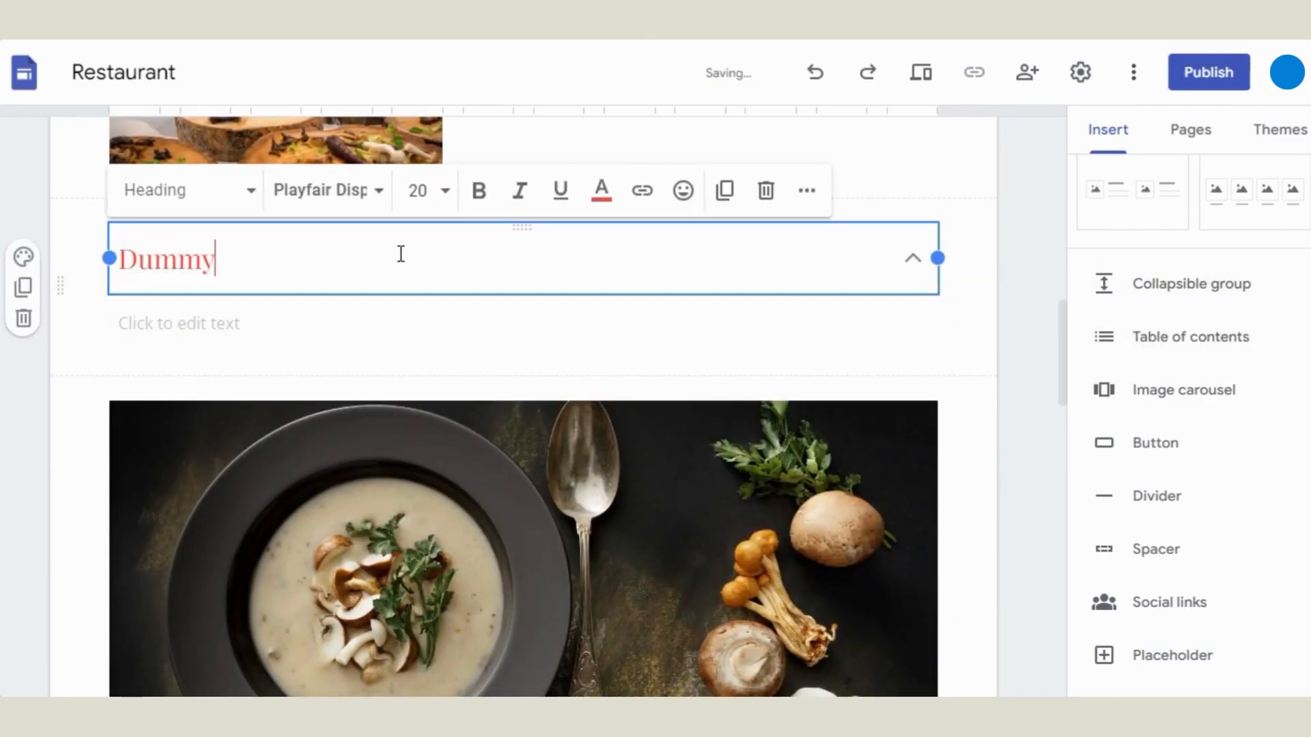
click(282, 315)
text(Dummier Text)
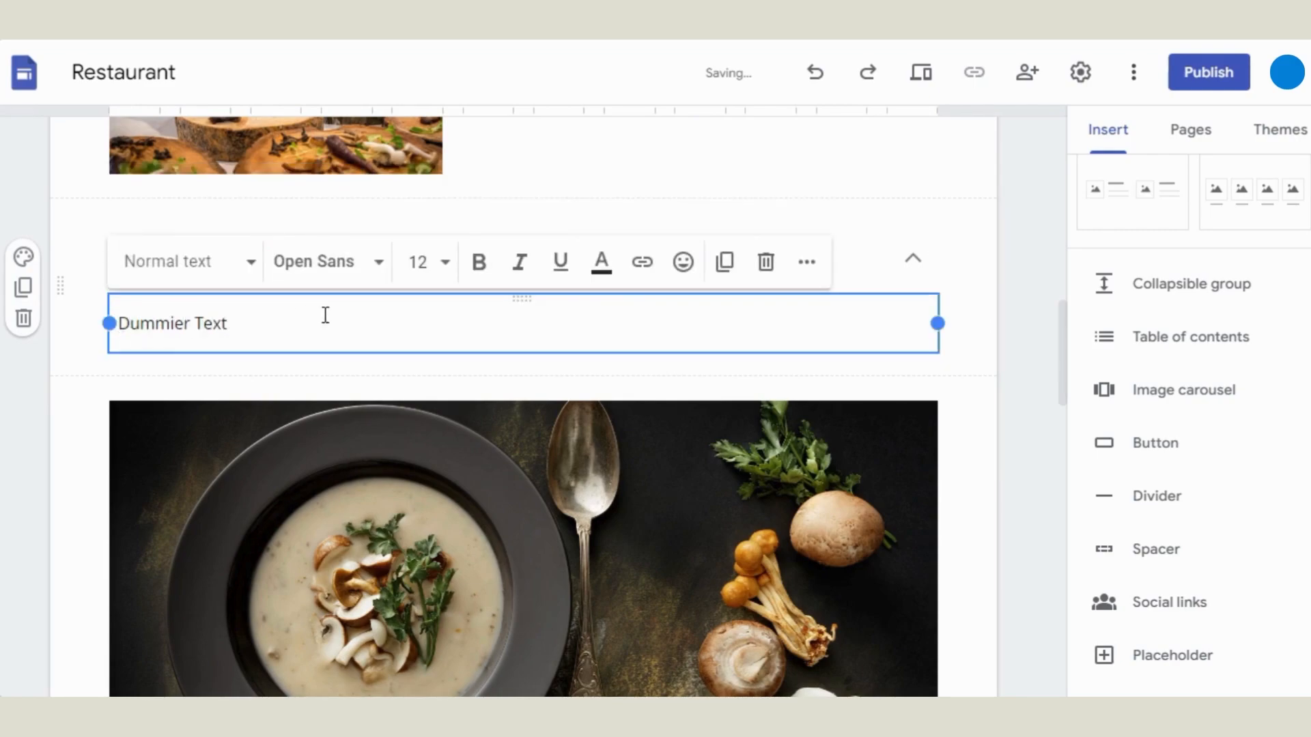
click(972, 318)
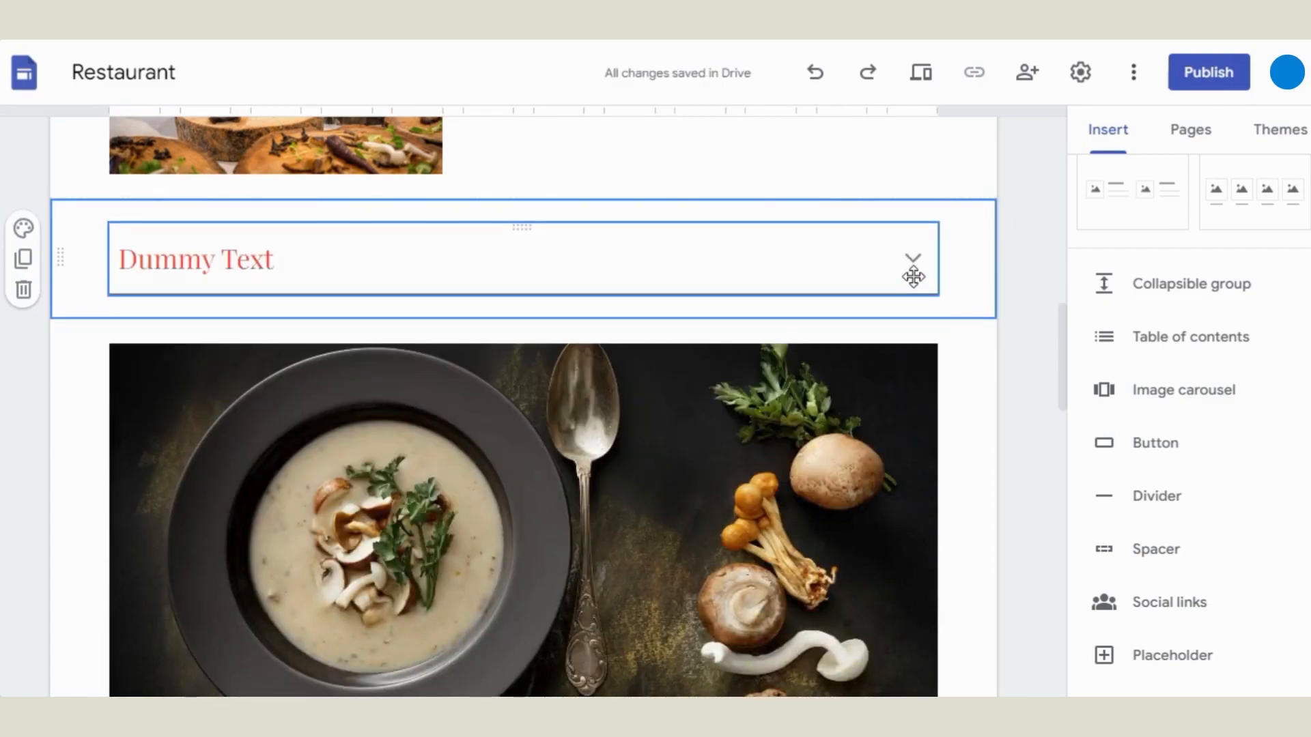
- Turn the "Dummy Text" group's collapsible setting off and back on
click(912, 275)
click(136, 192)
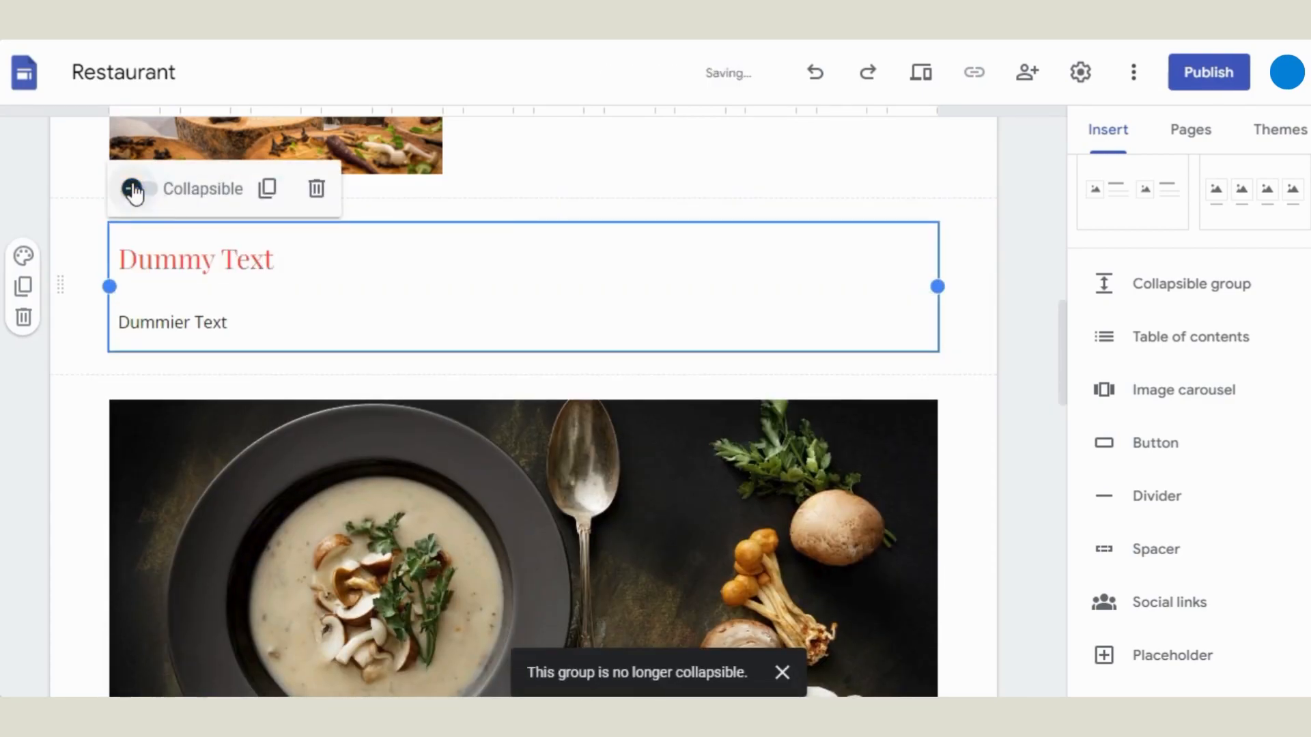
click(136, 191)
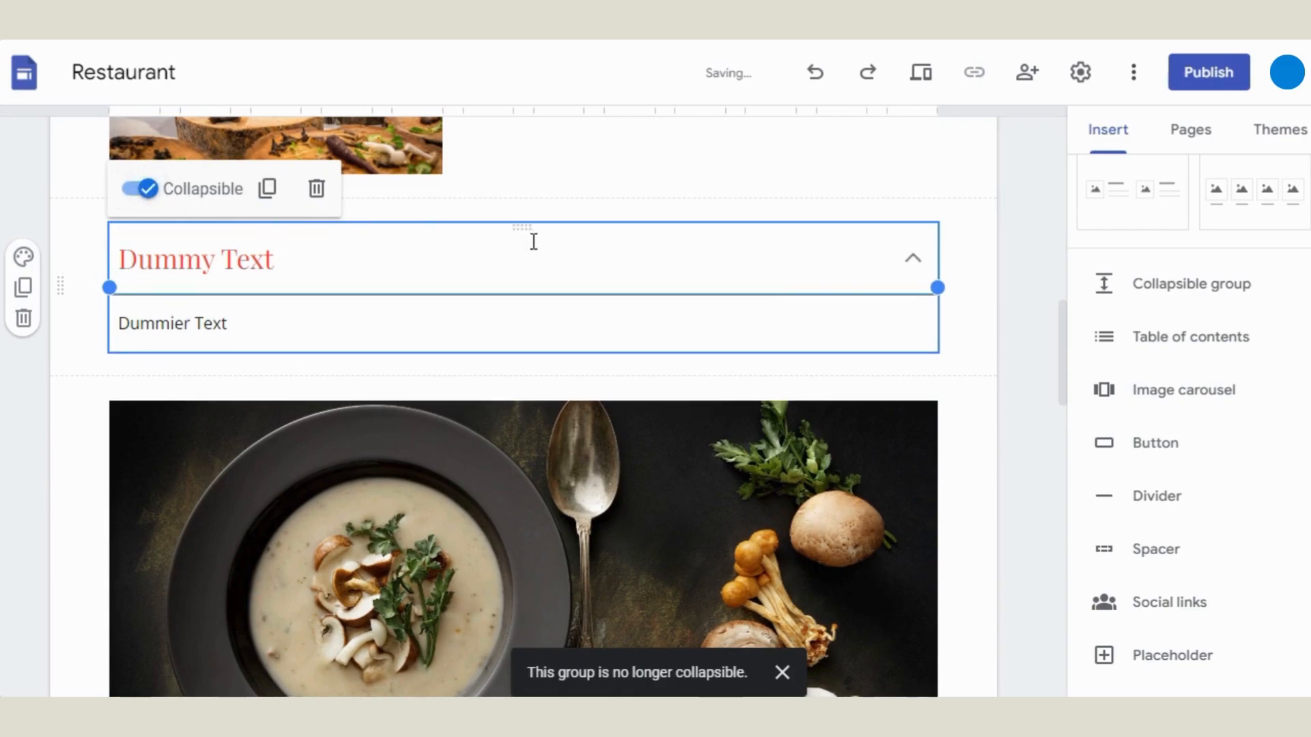
click(960, 346)
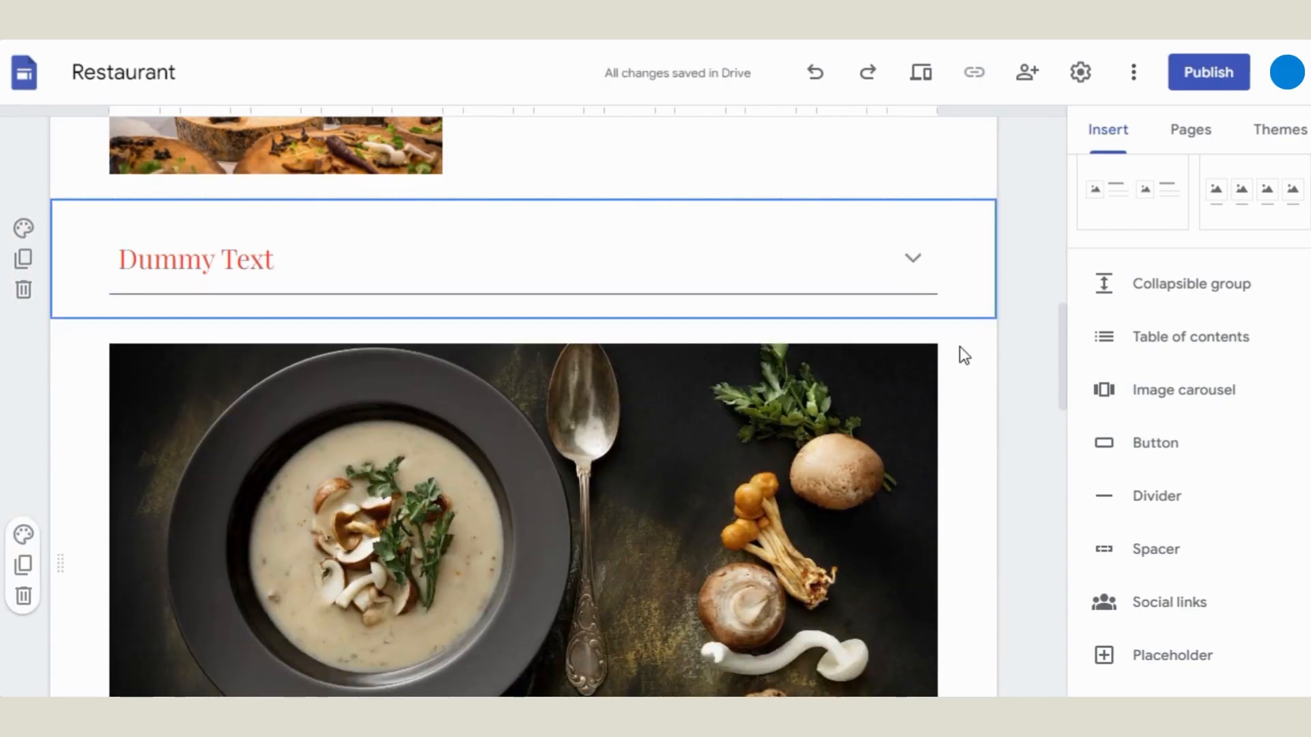
- Insert a table of contents and hide its "Dummy Text" entry, switching the "Press coverage" entry off and back on
scroll(1004, 358, up, 2)
click(1157, 351)
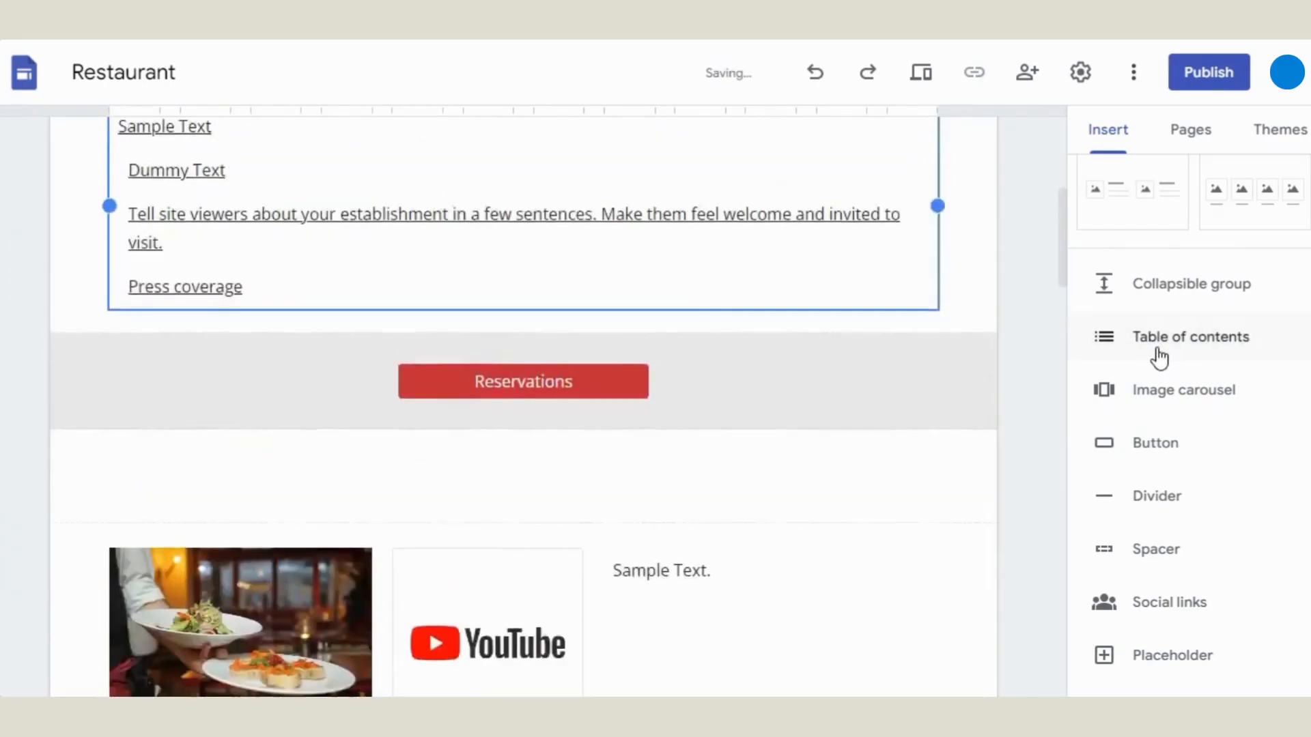
mouse_move(875, 350)
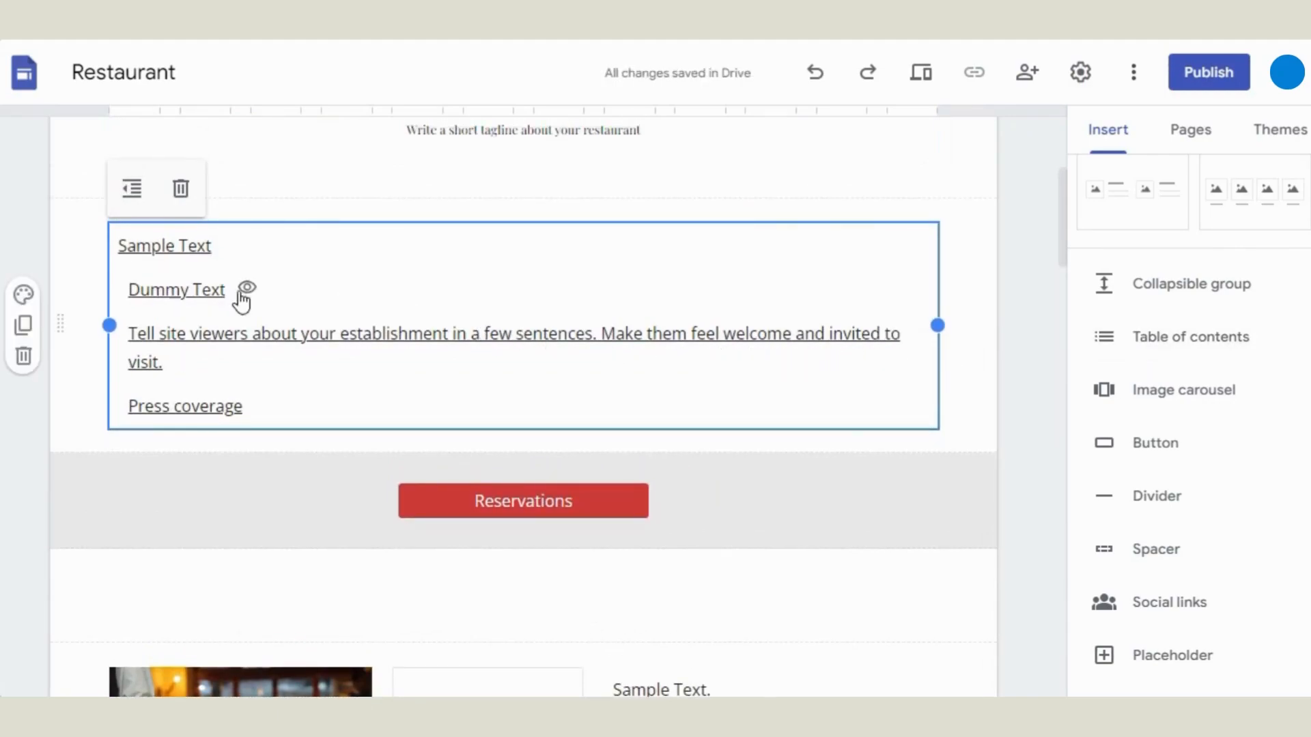
click(247, 289)
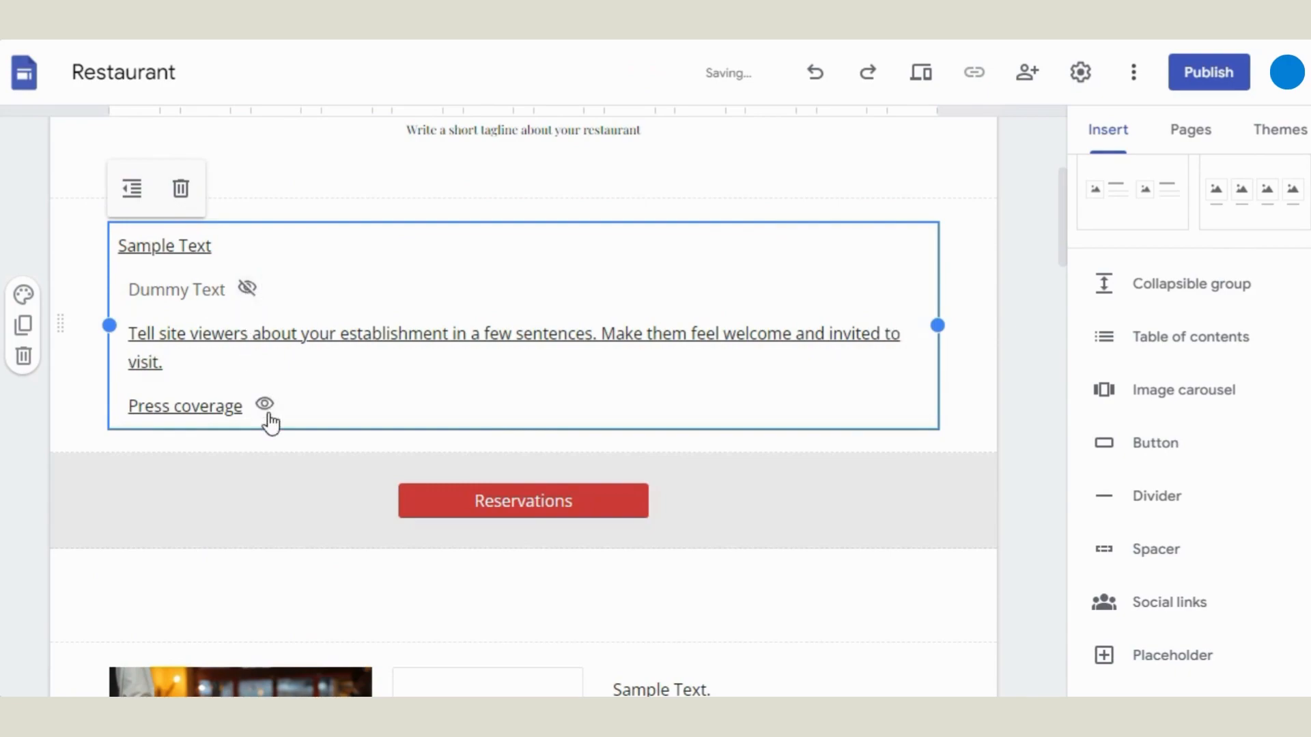
click(265, 406)
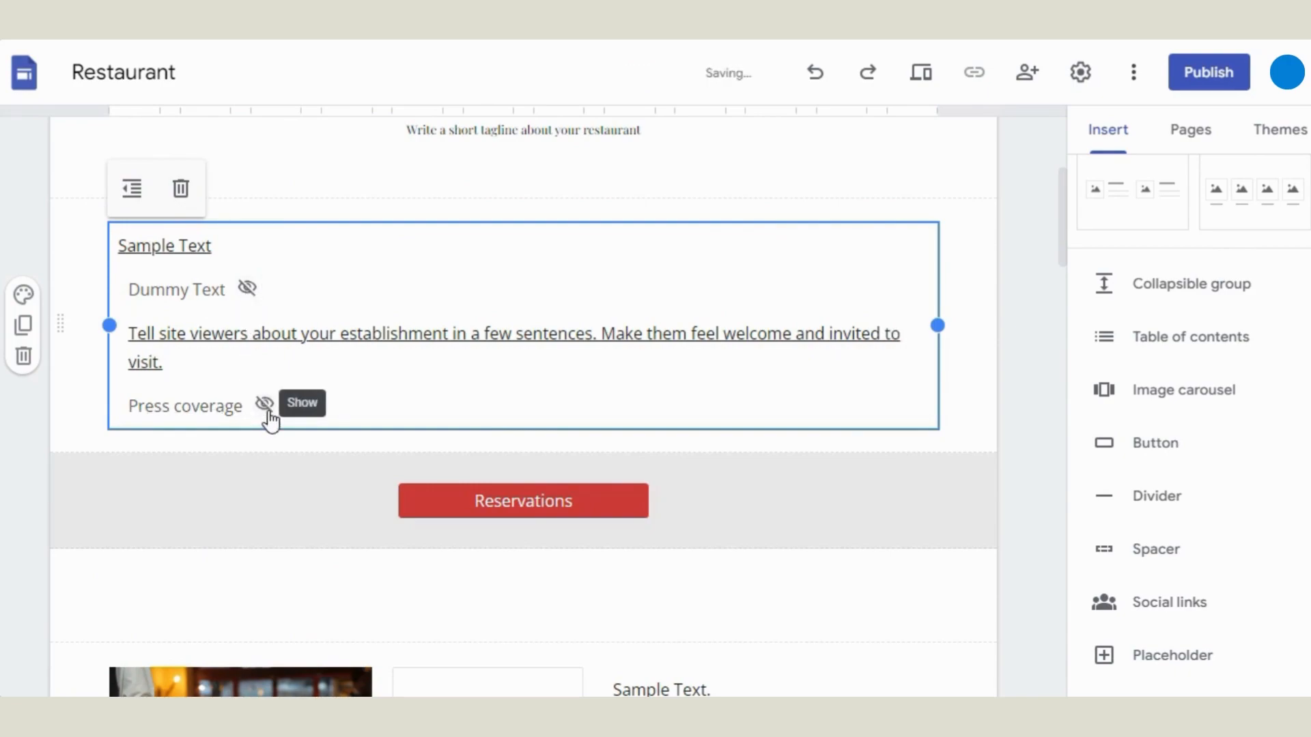
click(265, 404)
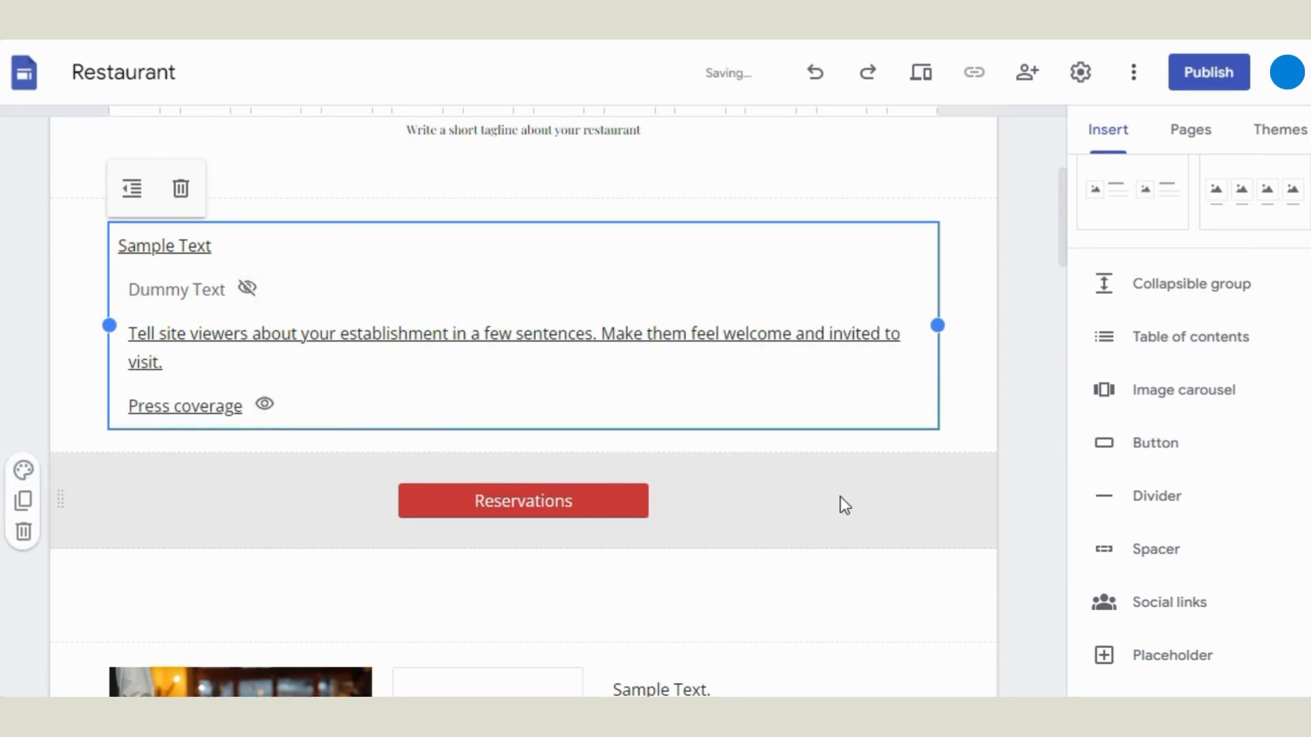
- Insert an image carousel with restaurant-2.jpg, restaurant-1.jpg and restaurant-4.jpg from Google Drive
scroll(840, 497, down, 6)
scroll(840, 497, down, 5)
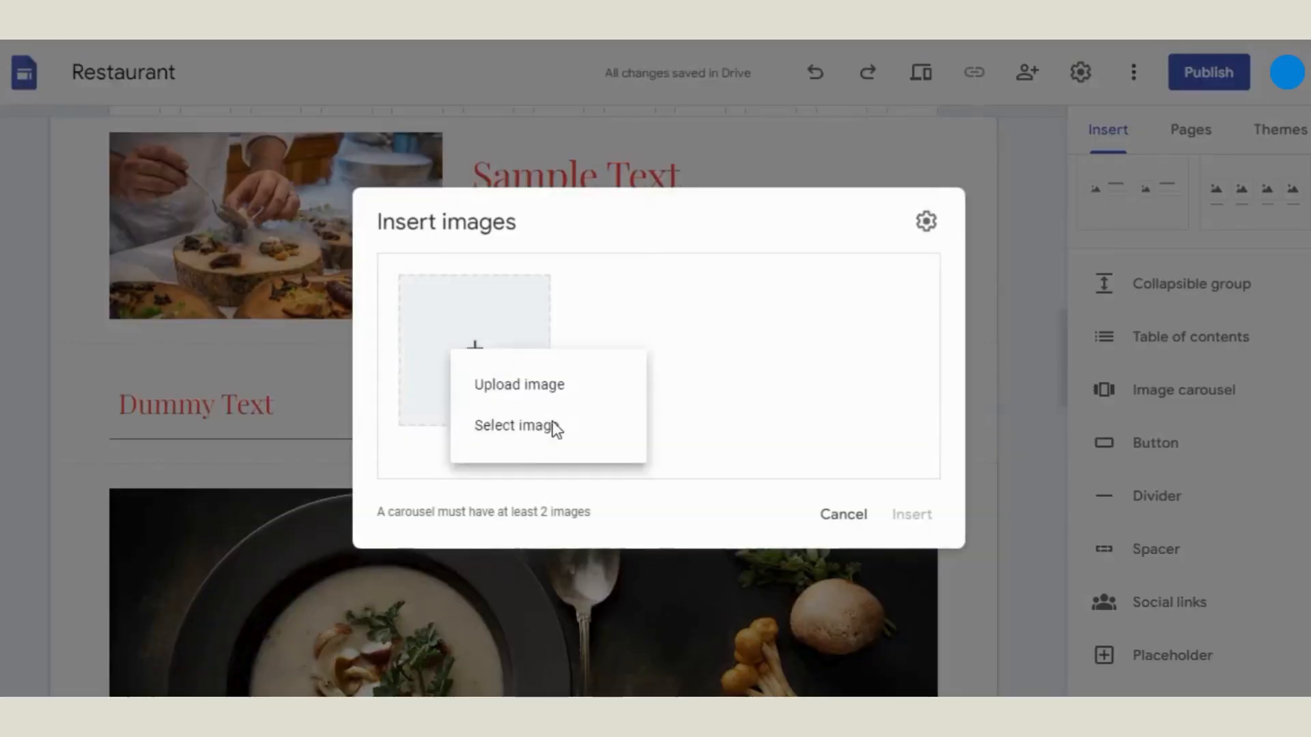
click(519, 425)
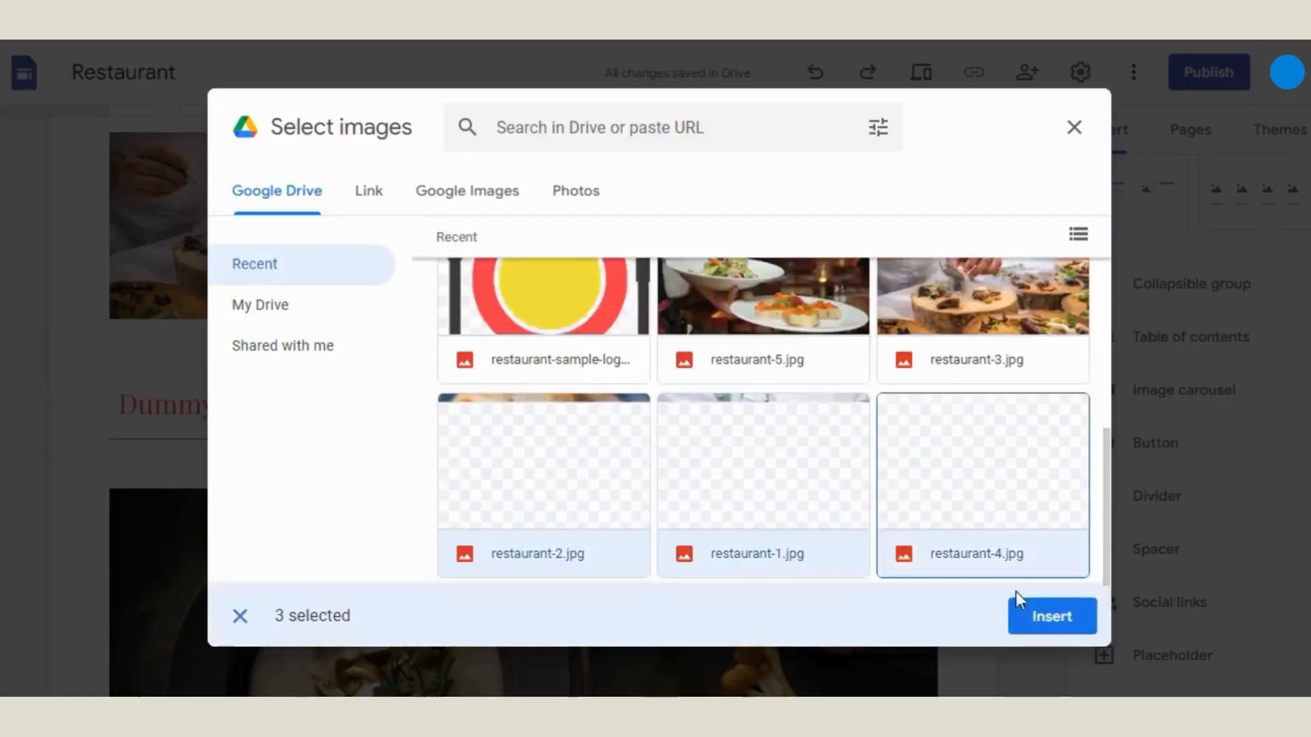
click(1024, 613)
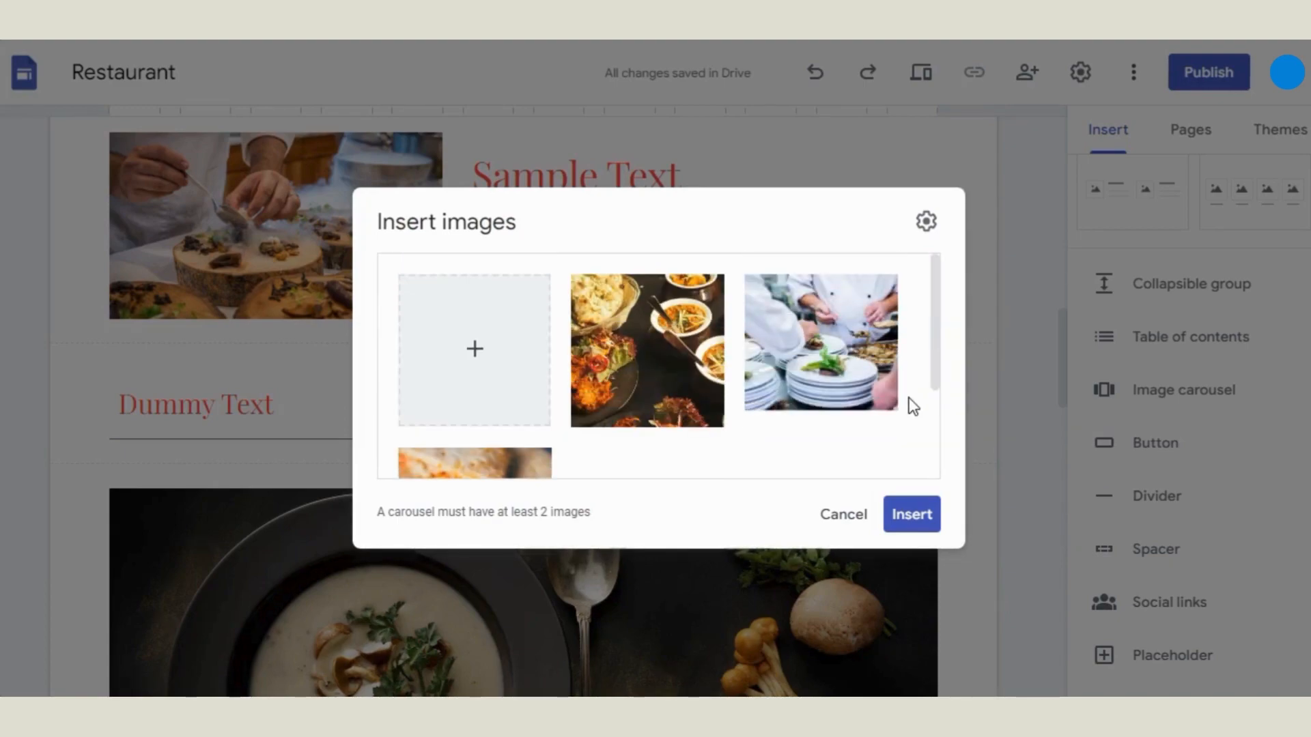
click(911, 514)
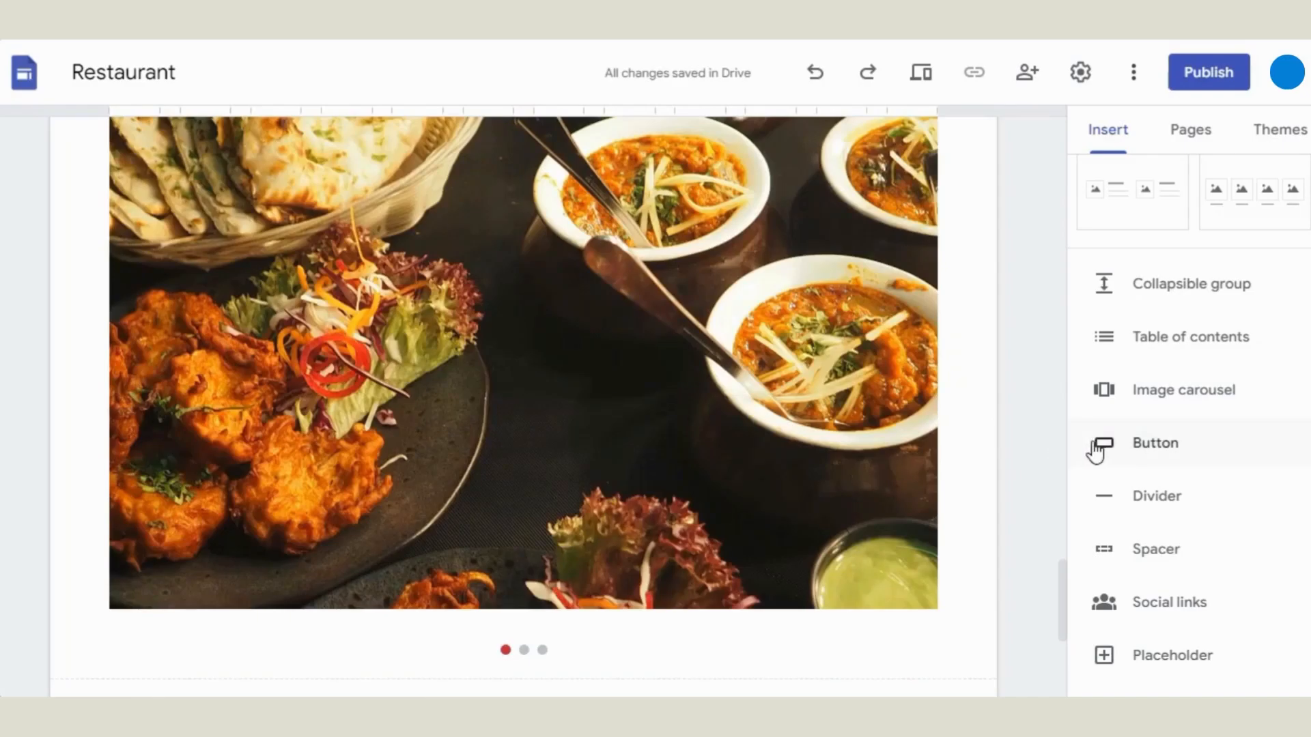
- Insert a button named "Click Here" that links to google.com
click(1096, 451)
text(Click Here)
key(Tab)
text(google.com)
key(Return)
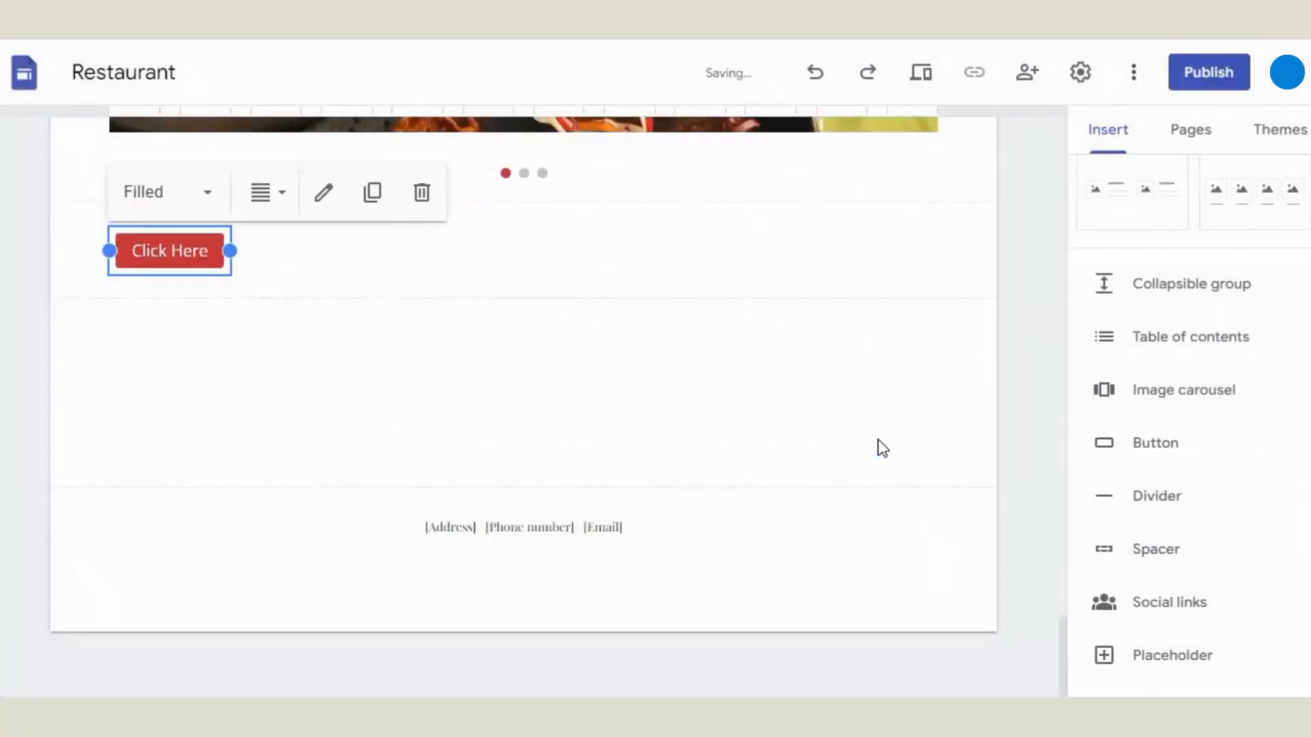
- Center the "Click Here" button within its frame and in its row, and duplicate the section
click(277, 195)
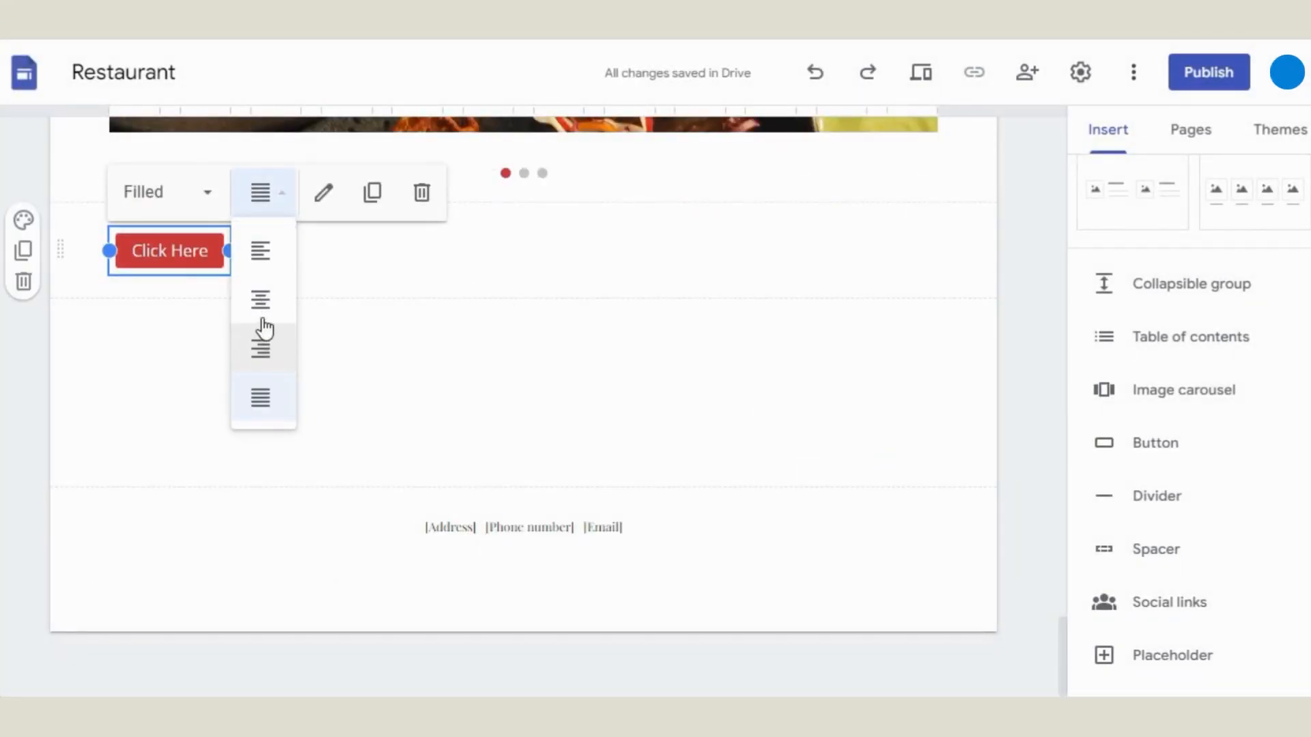
click(262, 300)
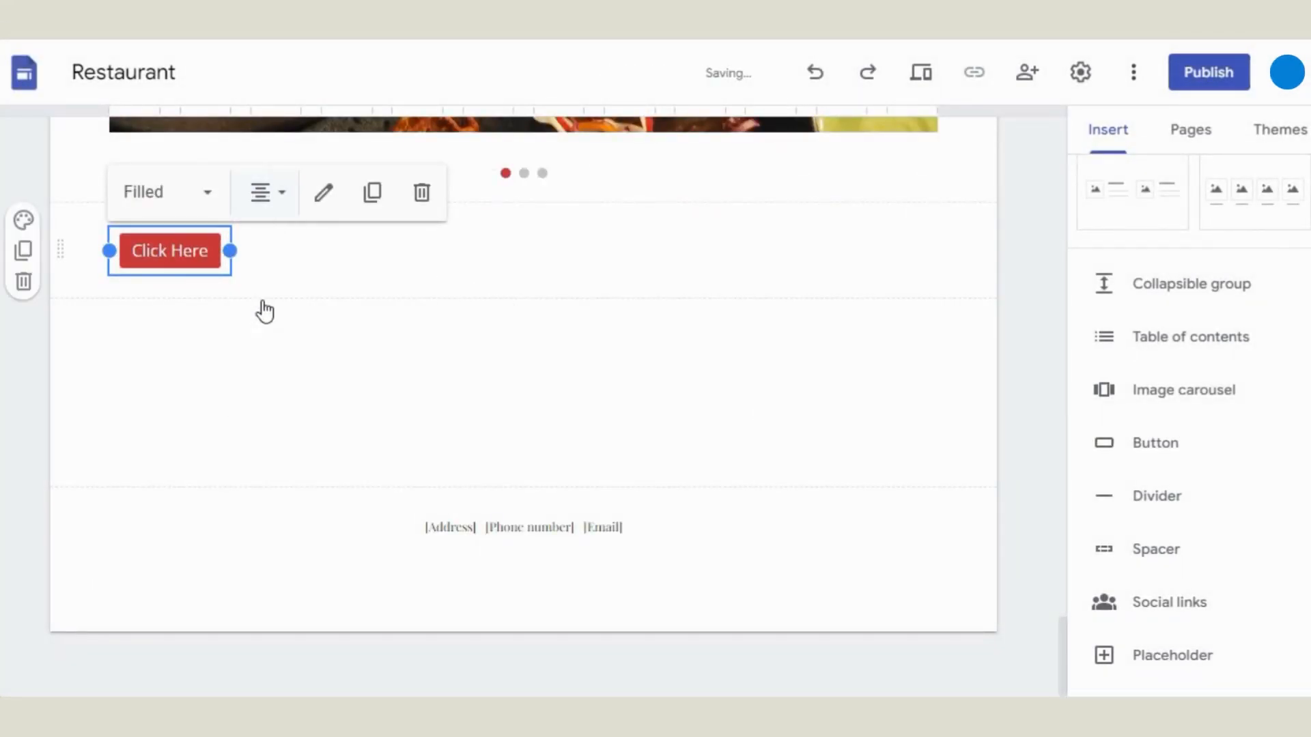
click(263, 255)
drag(262, 255, 538, 260)
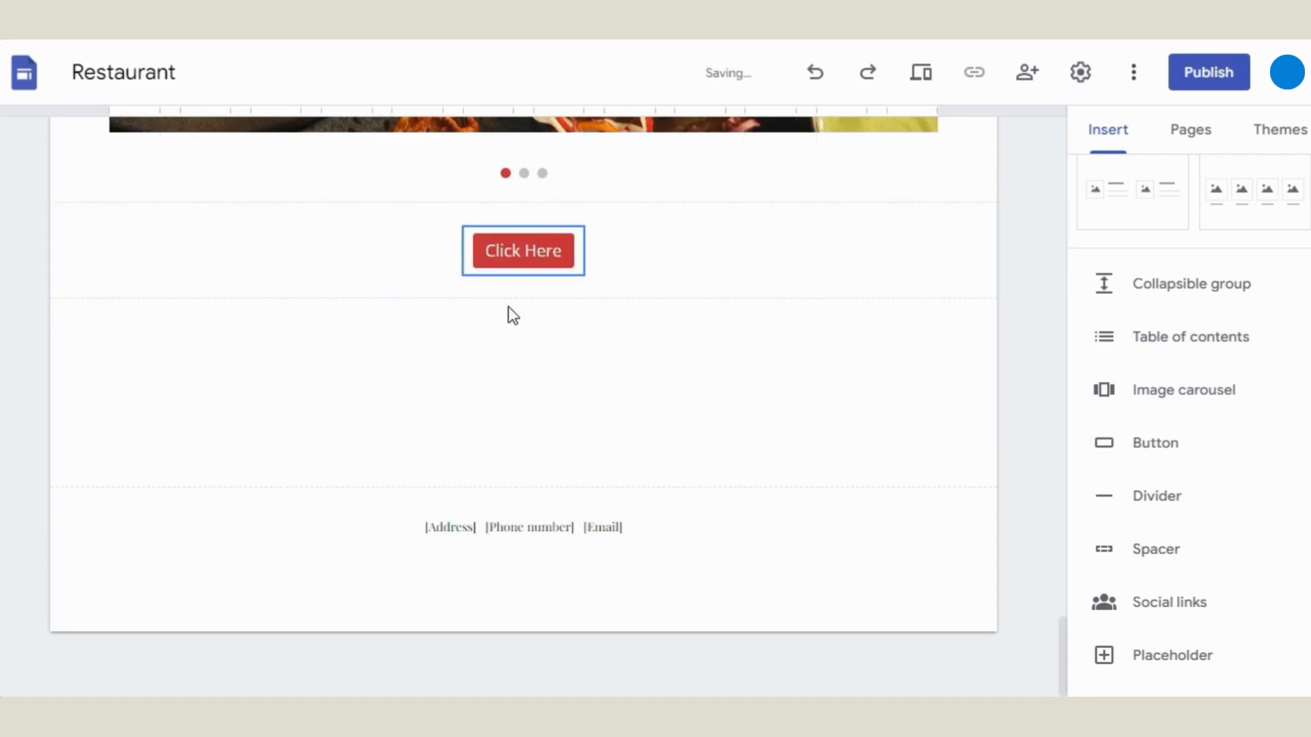
click(24, 251)
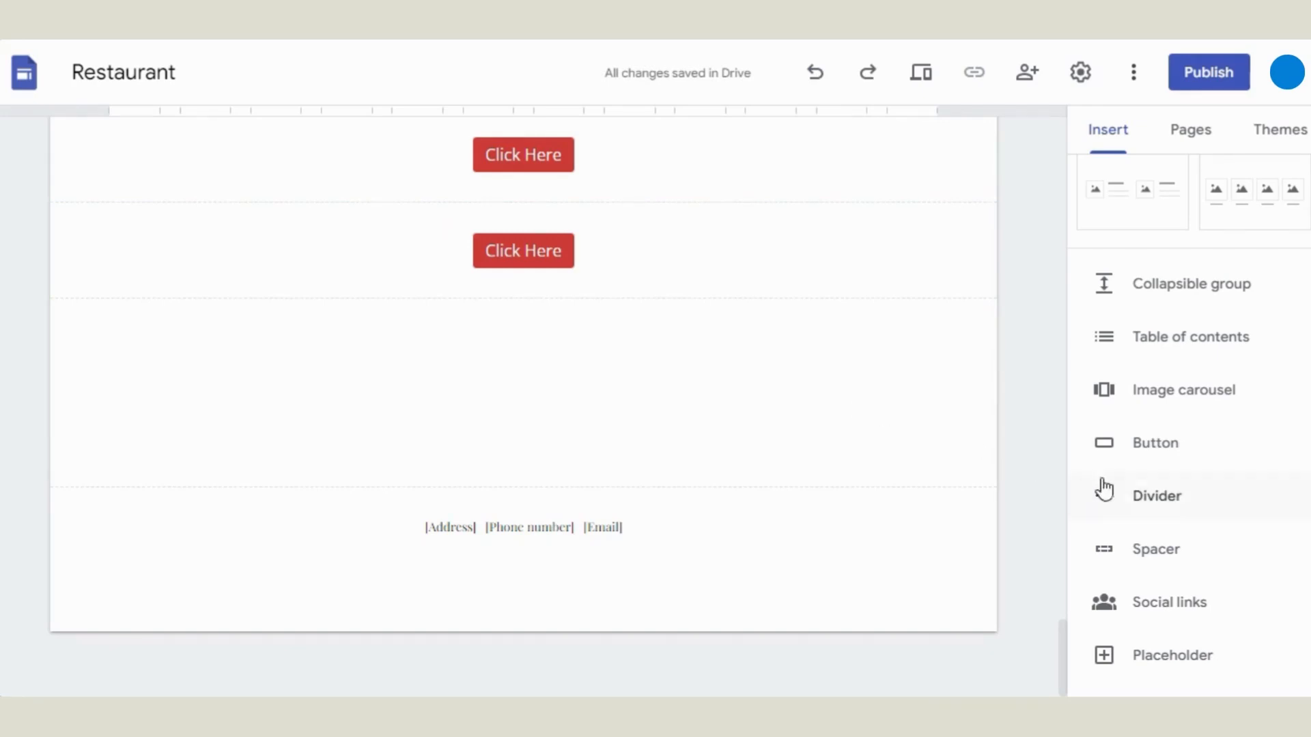
- Insert a divider and a spacer below the duplicated "Click Here" button
click(1133, 498)
click(1136, 549)
click(942, 427)
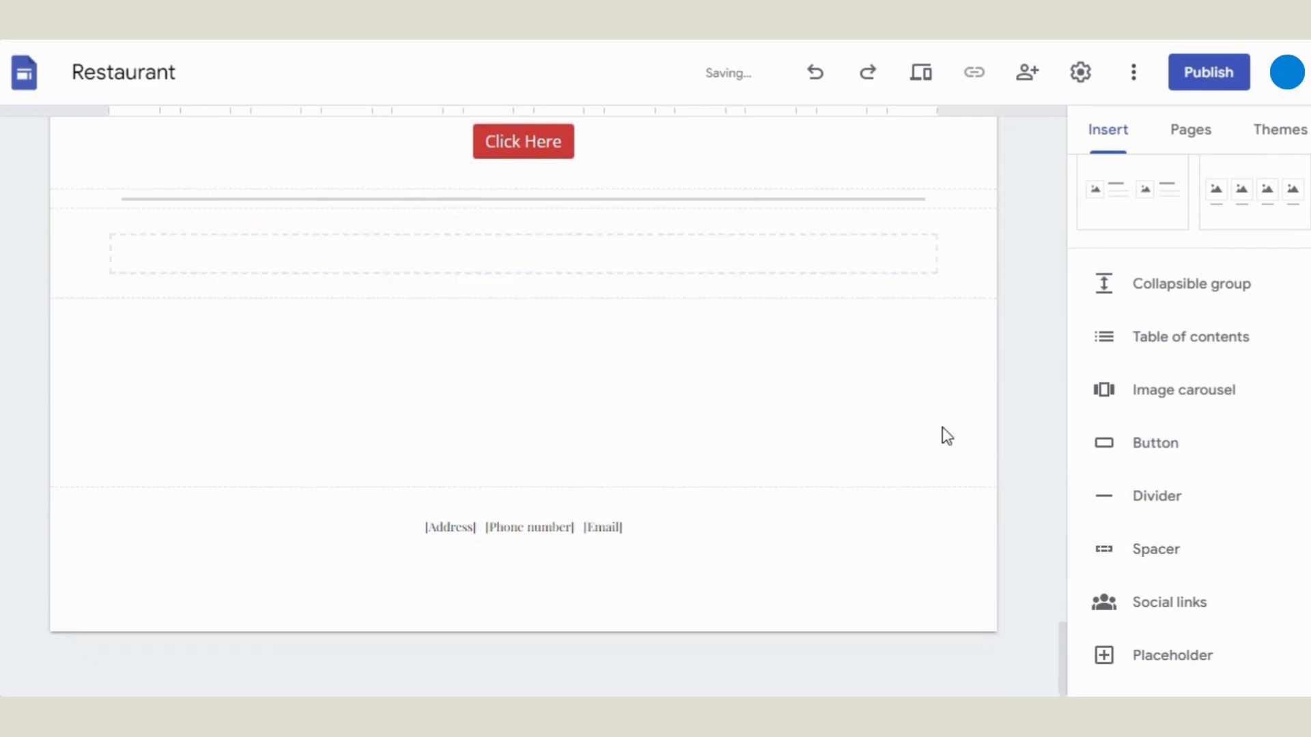
- Start a social links element with the links fb.com, instagram.com and x.com
click(1170, 603)
text(fb.com)
key(Tab)
key(Tab)
key(Tab)
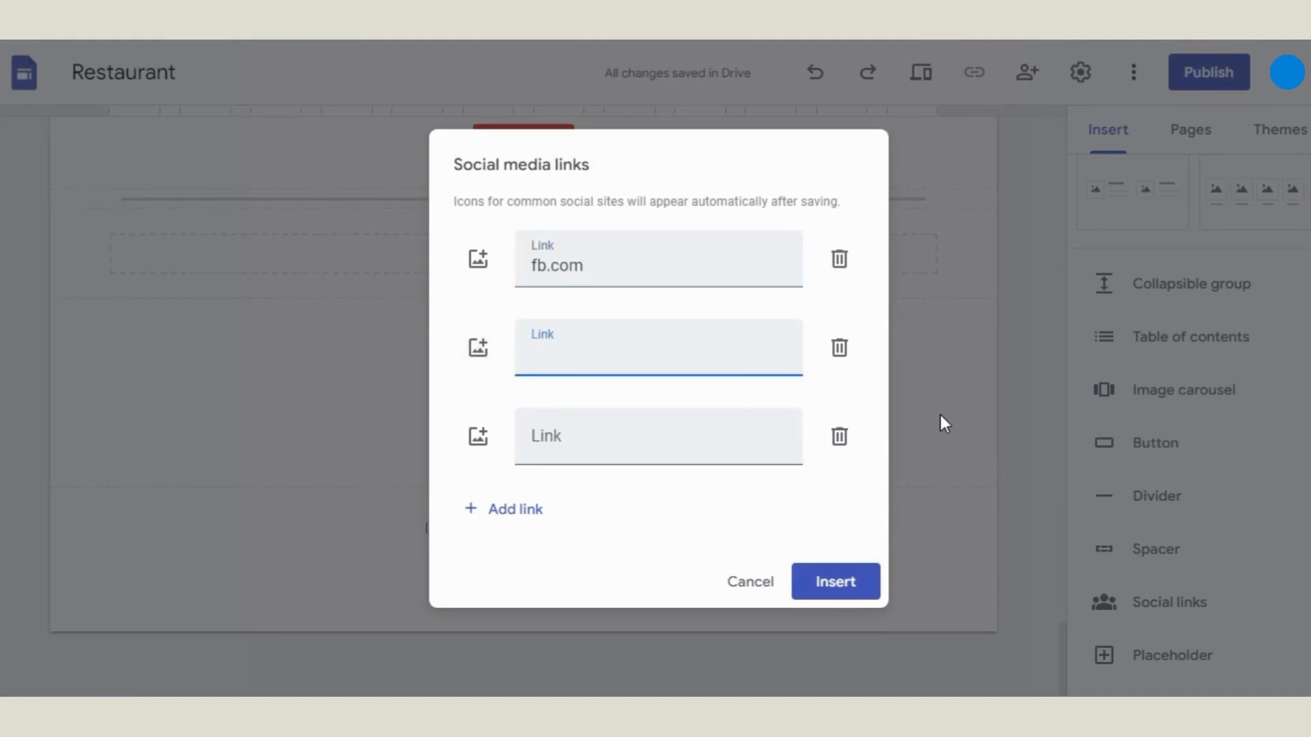
text(instagram.com)
key(Tab)
key(Tab)
key(Tab)
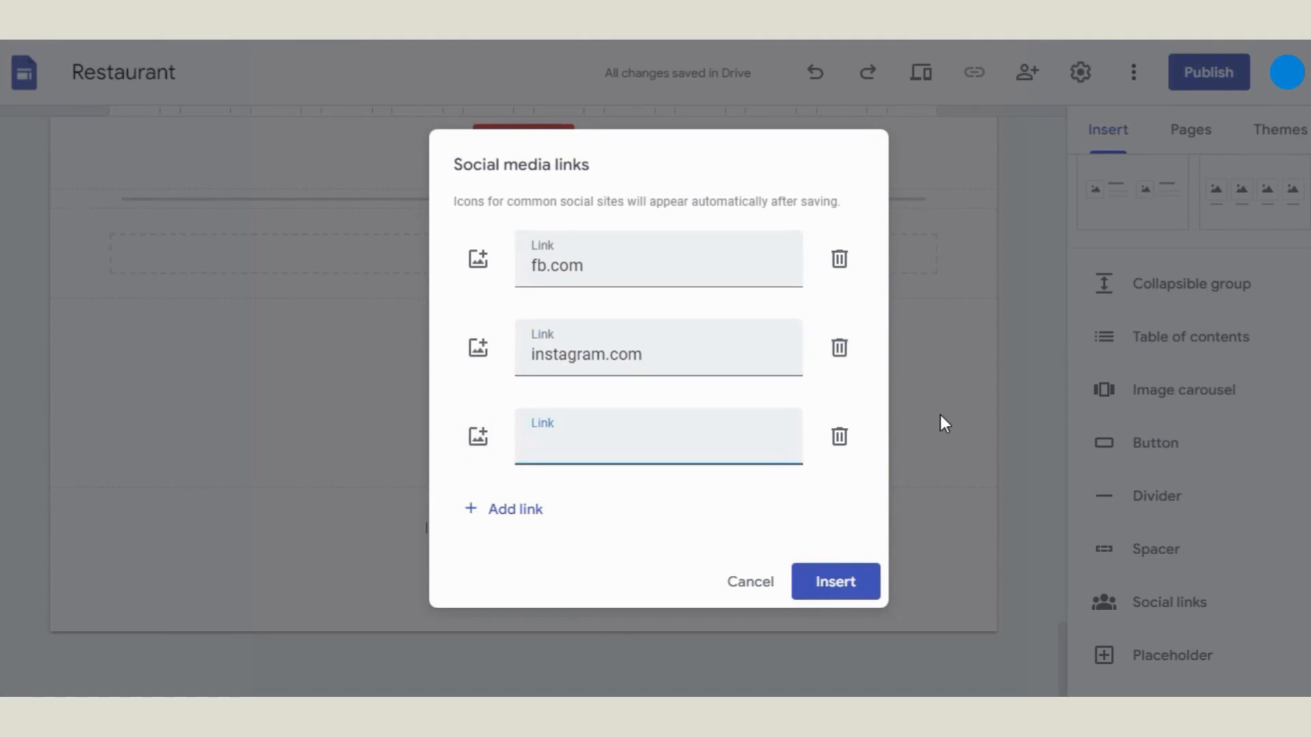
text(x.com)
- Assign the Facebook, Instagram and X logo images to their matching links and insert the social links on the page
click(477, 268)
scroll(505, 382, down, 3)
click(543, 416)
click(1055, 620)
click(478, 348)
scroll(493, 427, down, 3)
click(980, 431)
click(1055, 617)
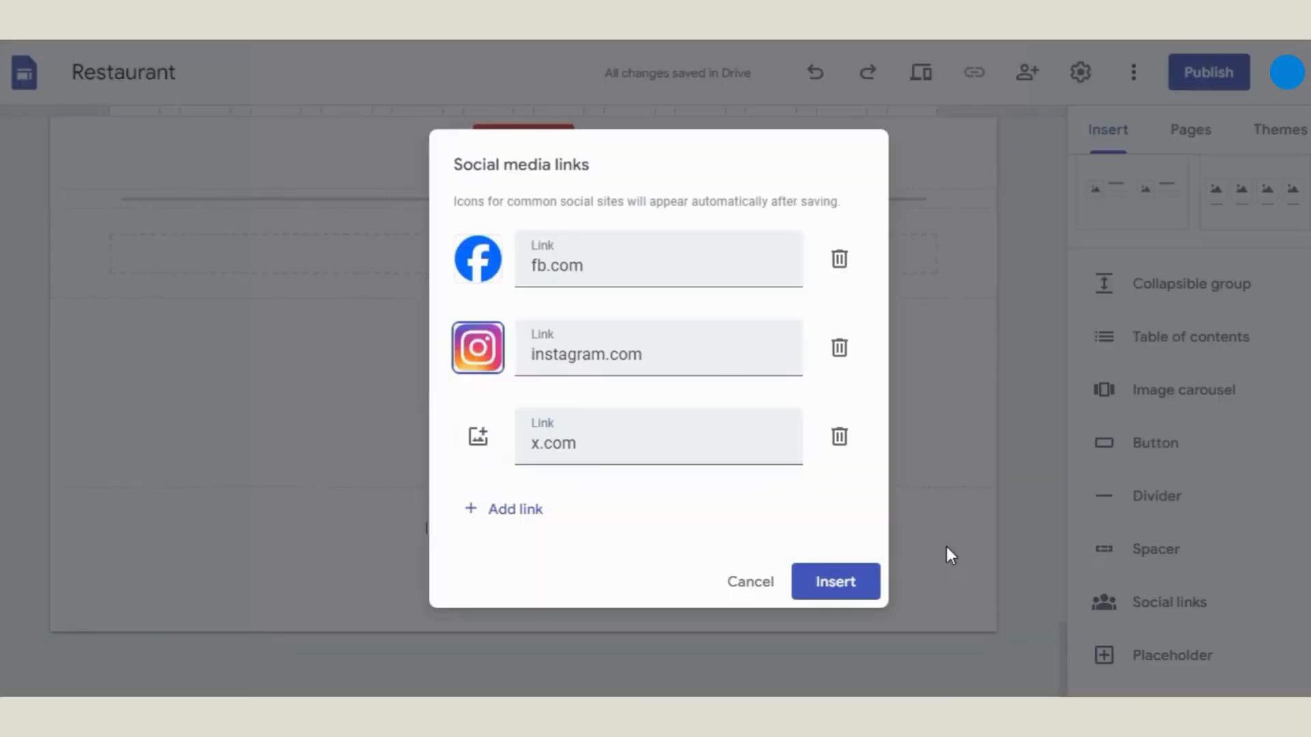
click(478, 436)
click(813, 582)
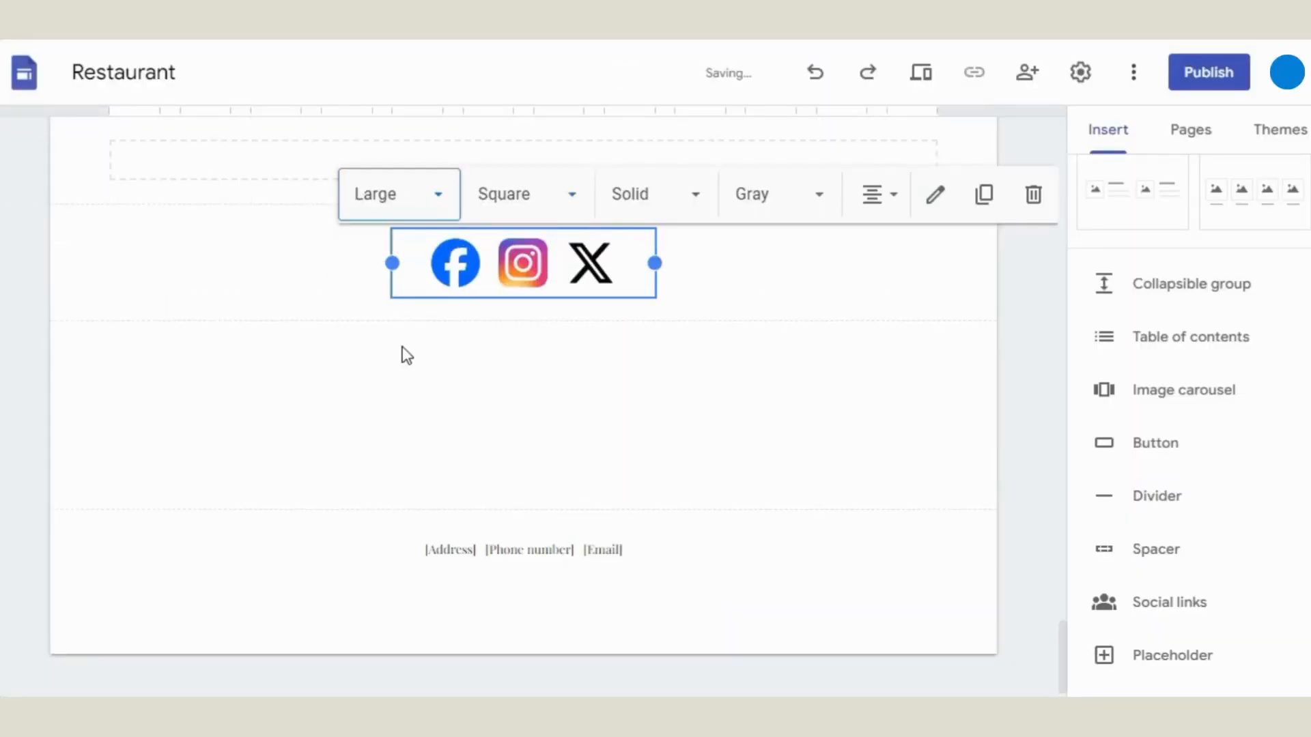
click(694, 391)
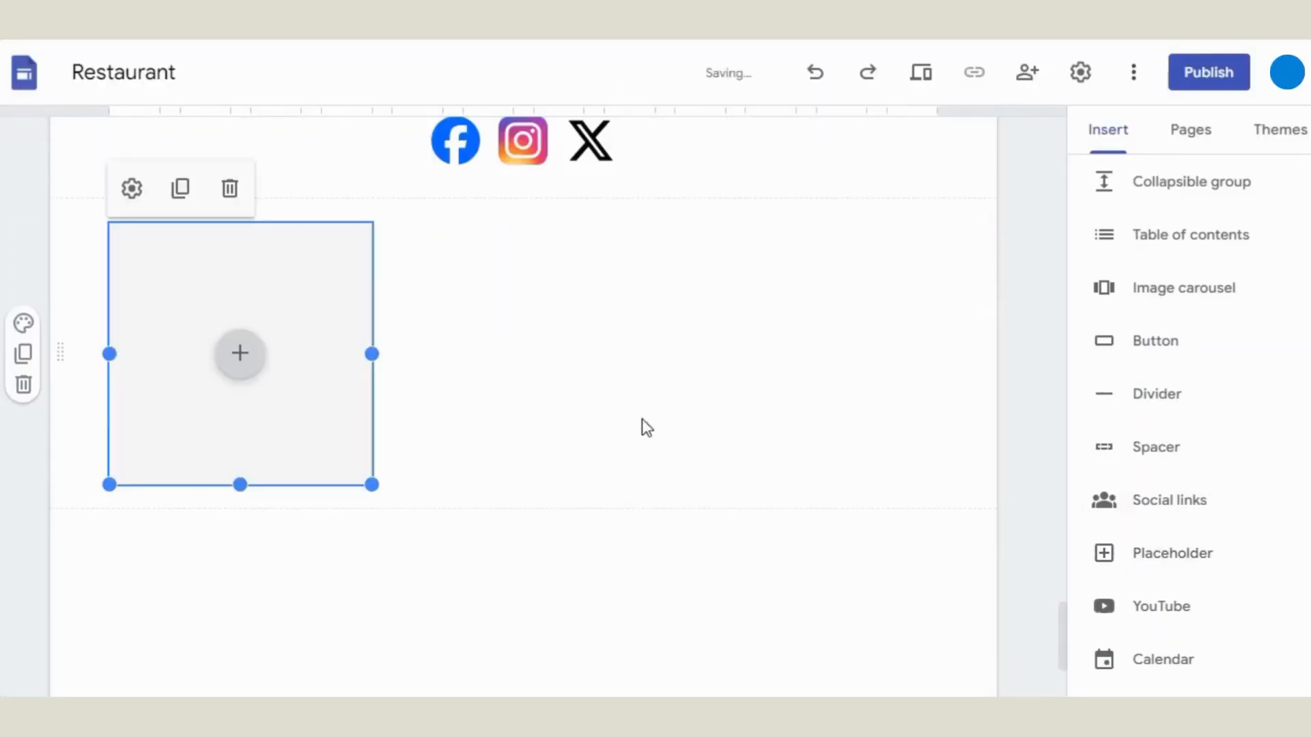
- Add a placeholder below the social links, fill it with restaurant-1.jpg from Google Drive and make it slightly taller
click(278, 457)
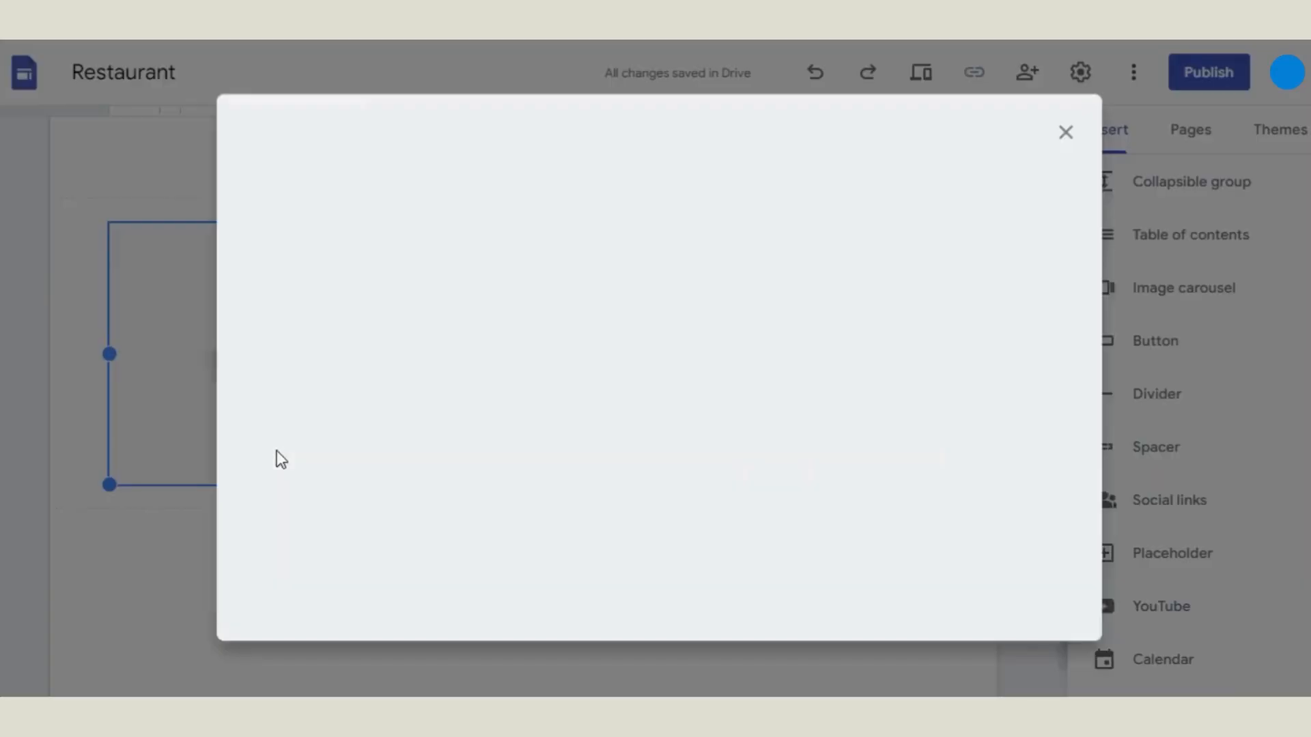
scroll(735, 460, down, 3)
double_click(735, 460)
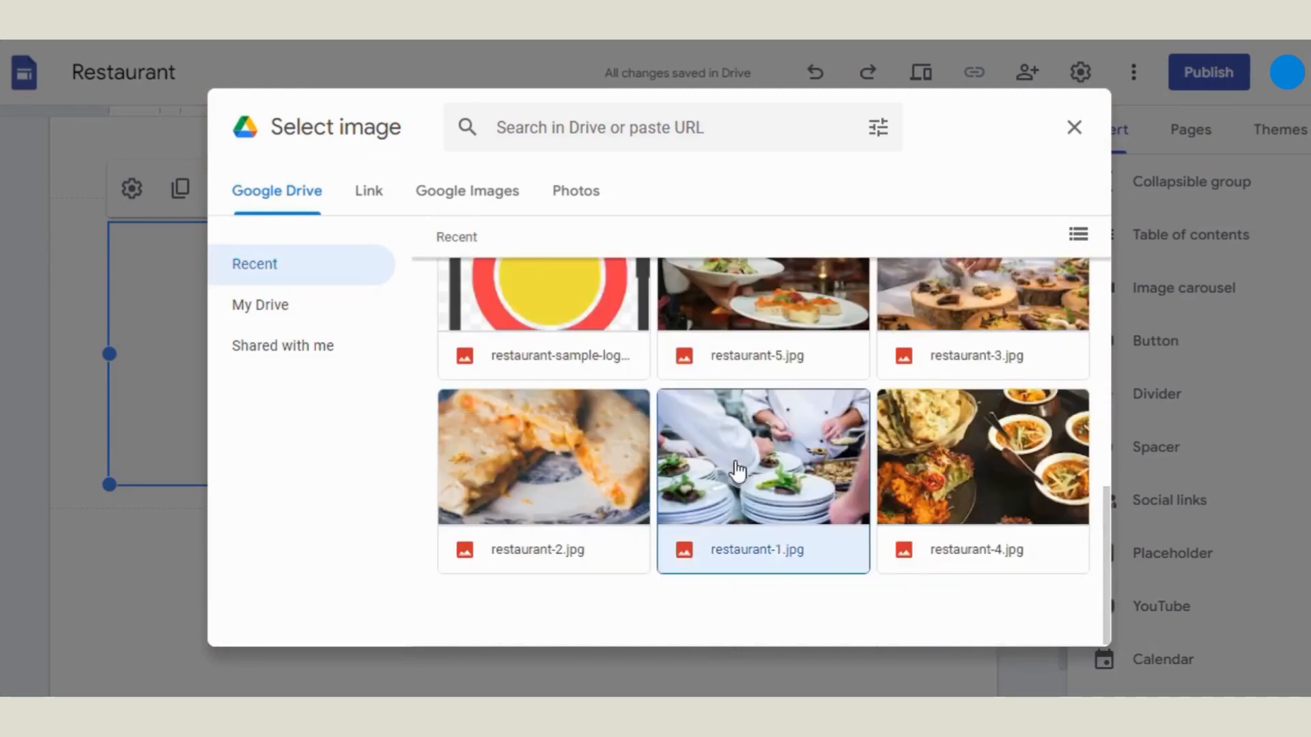
drag(372, 485, 374, 519)
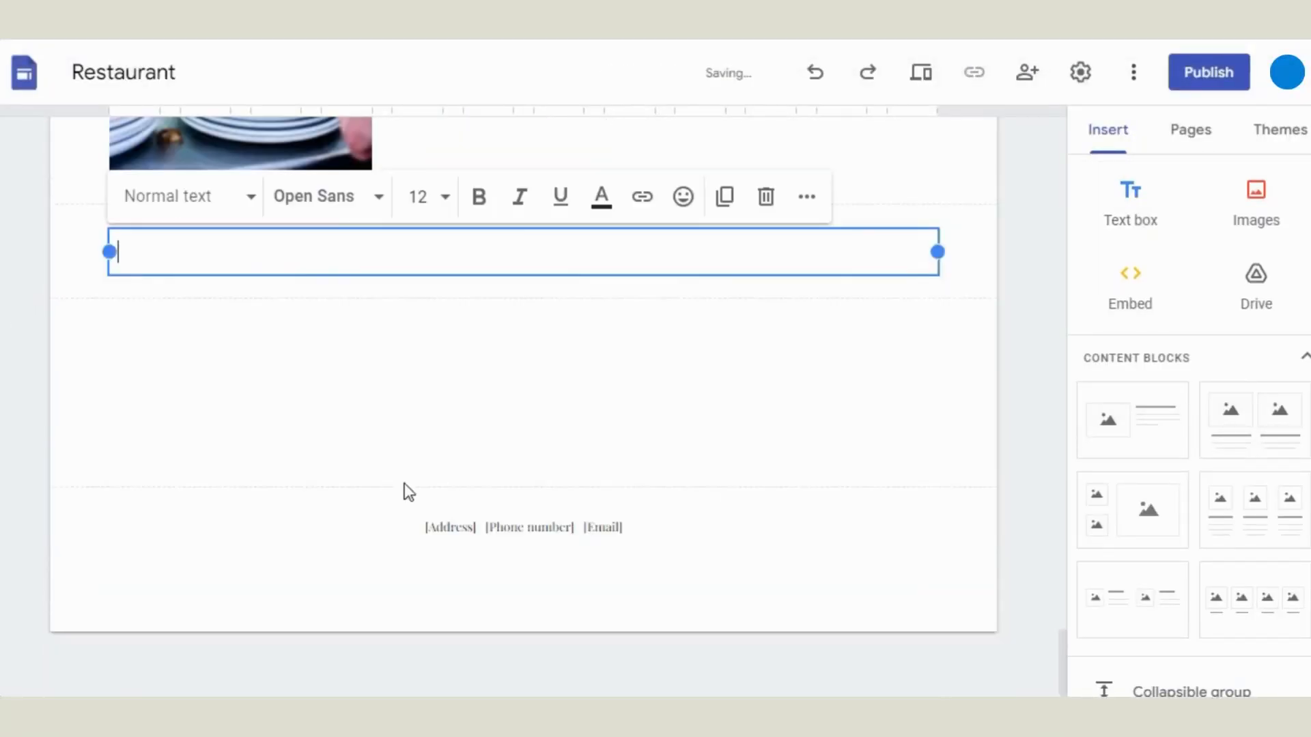
- Add a text box with the Lorem ipsum paragraph and place it beside the stacked-plates photo in the same row
text(Lorem ipsum dolor sit amet, consectetur adipiscing elit. Proin vehicula urna vitae eros vehicula suscipit. Fusce ultricies tincidunt metus. Fusce a lorem quis metus accumsan venenatis. Suspendisse facilisis lectus molestie magna laoreet, nec condimentum ex dignissim. Sed id augue posuere, tempus massa in, posuere mauris. Donec viverra orci sed quam efficitur euismod. Nunc nec tellus at urna condimentum rutrum vitae at nisl. Sed non lobortis nibh.  Nunc nec tellus at urna condimentum rutrum vitae at nisl. Sed non lobortis nibh.  Nunc nec tellus at urna condimentum rutrum vitae at nisl. Sed non lobortis nibh.  Nunc nec tellus at urna condimentum rutrum vitae at nisl. Sed non lobortis nibh.)
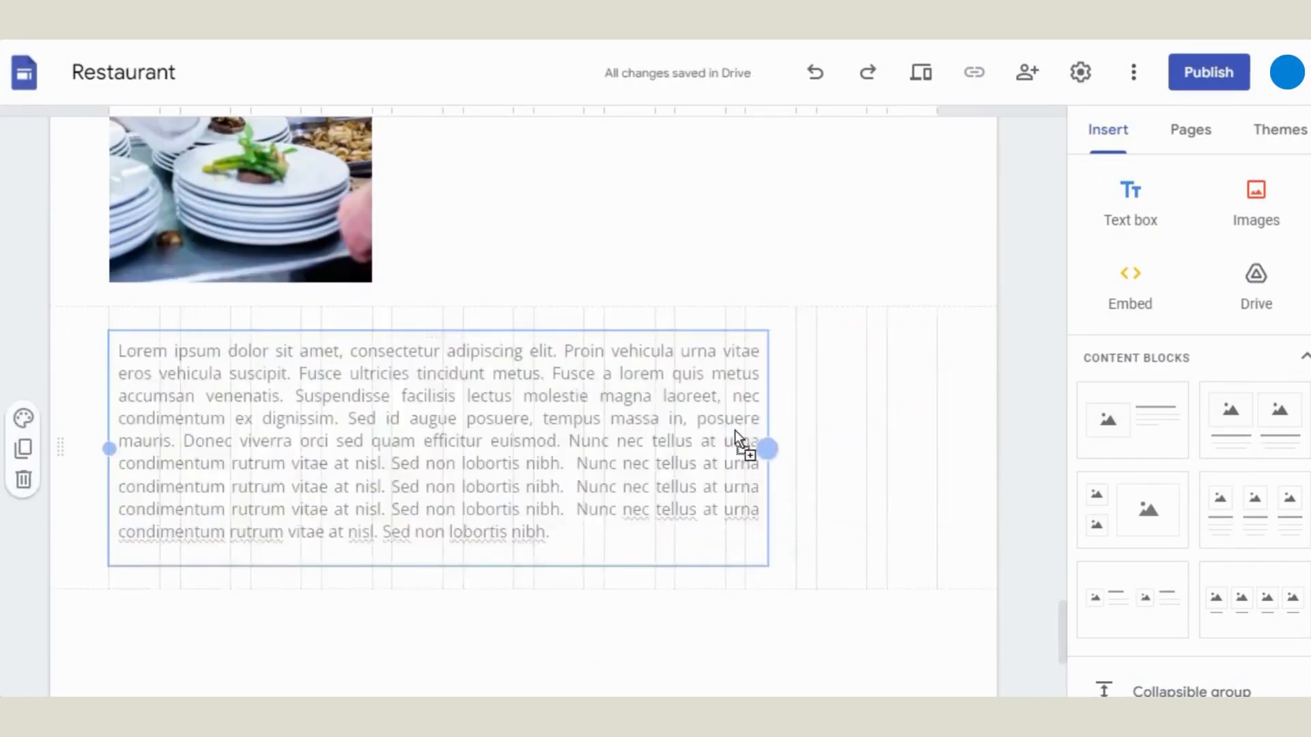
drag(746, 445, 658, 296)
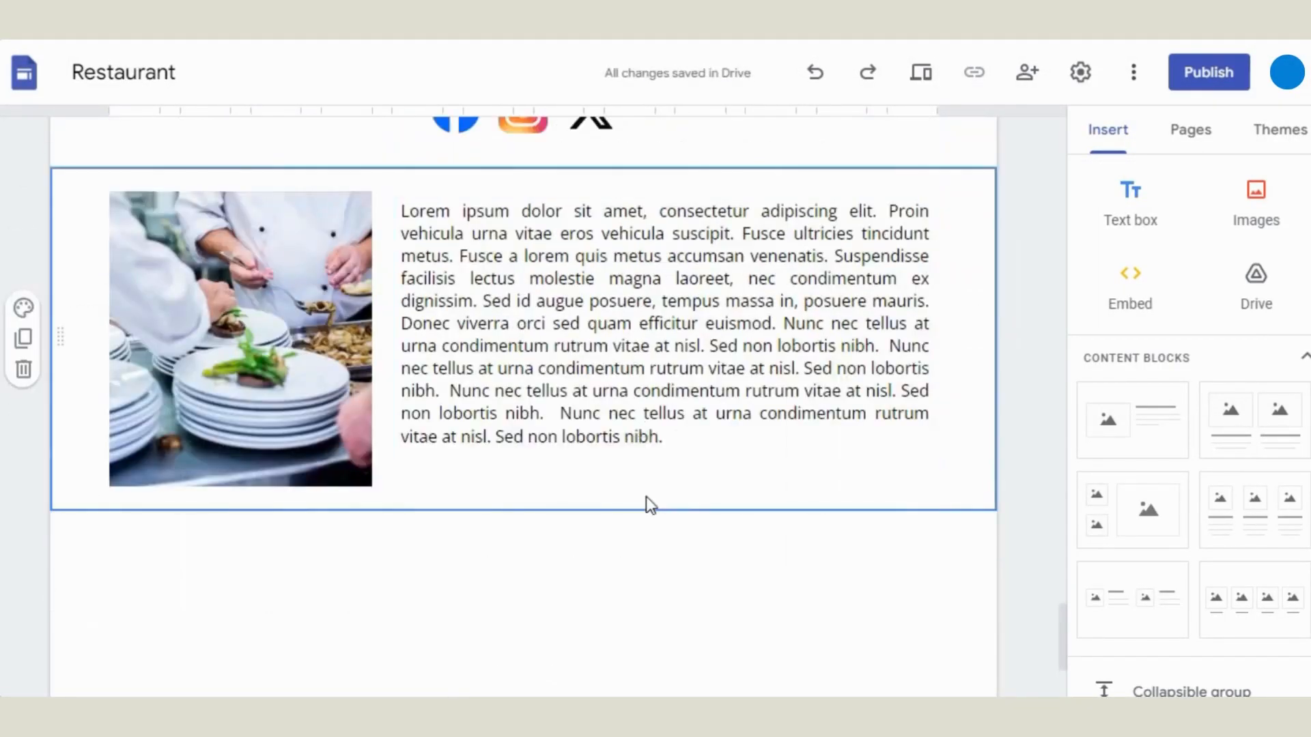
scroll(1158, 514, down, 6)
click(1149, 606)
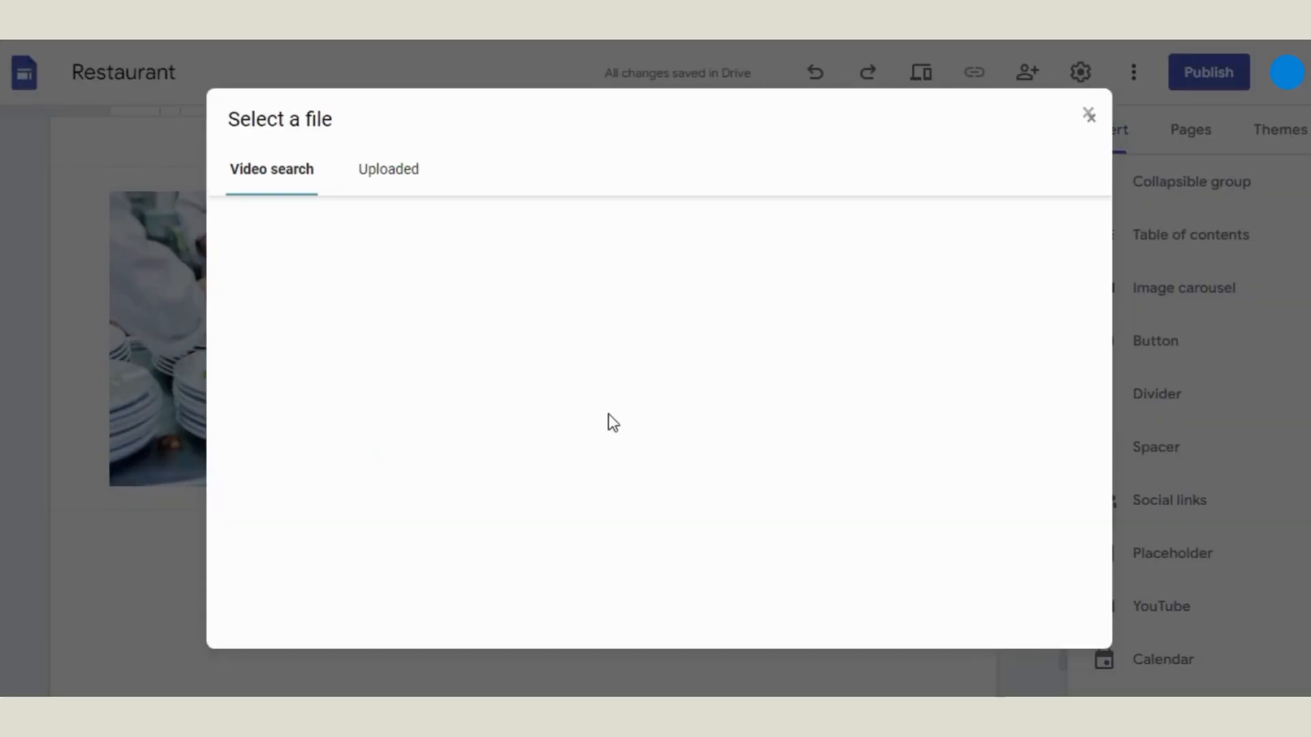
text(https://www.youtube.com/watch?v=6CSuRM-Dzjs)
key(Return)
click(444, 327)
click(283, 607)
drag(338, 361, 504, 539)
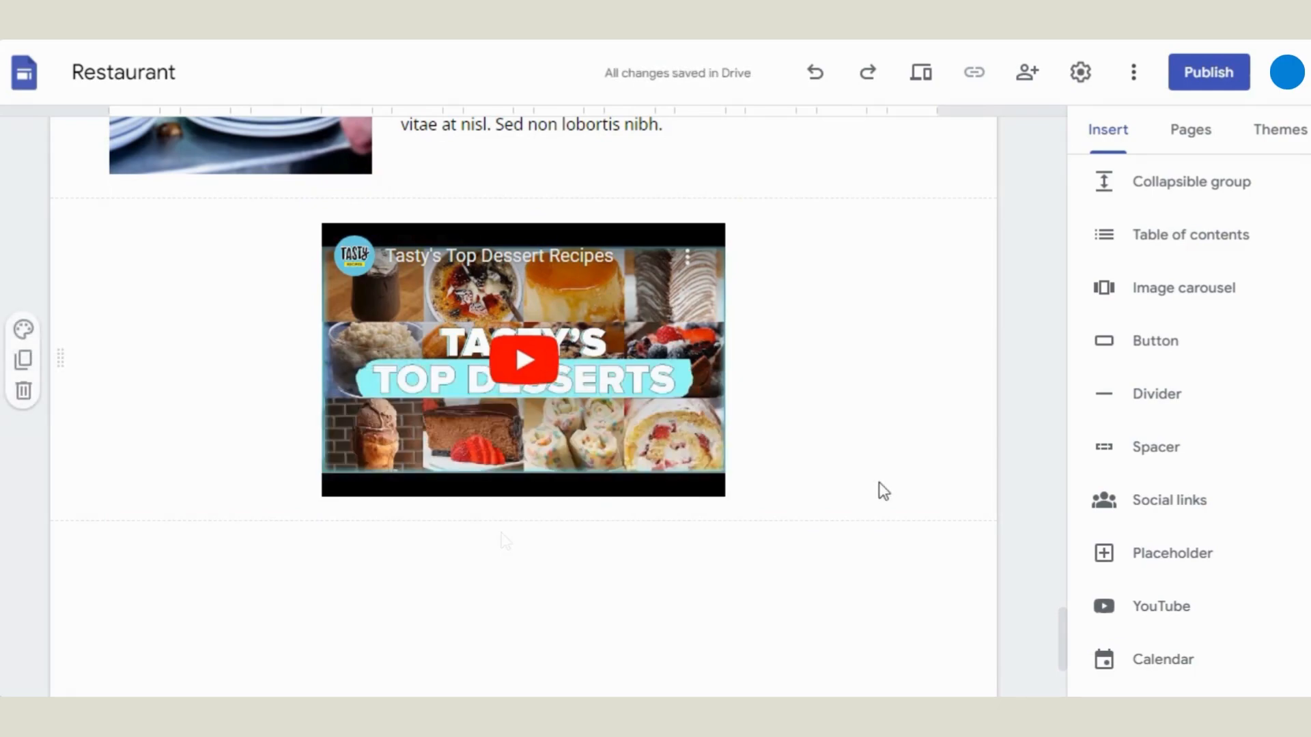
- Replace the footer placeholder text with the restaurant's address, e-mail address and phone number on three separate lines
scroll(1181, 506, down, 5)
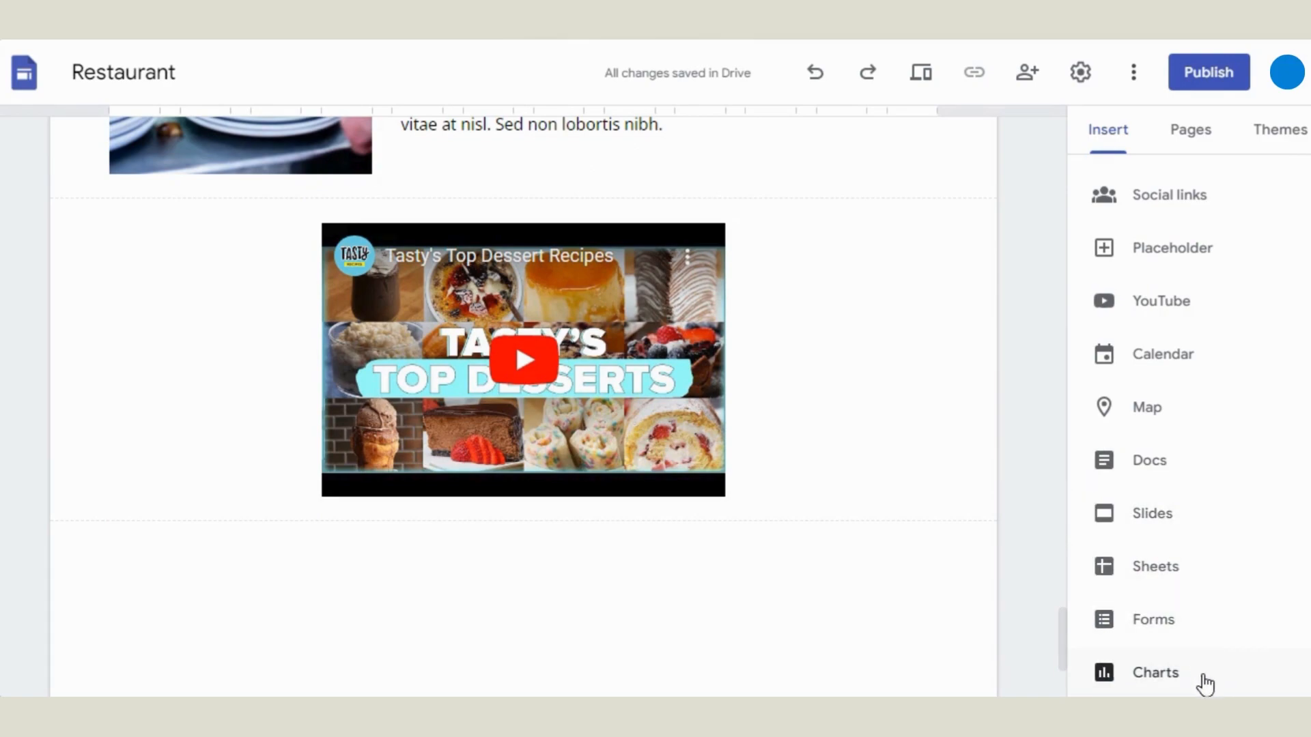
scroll(572, 535, down, 3)
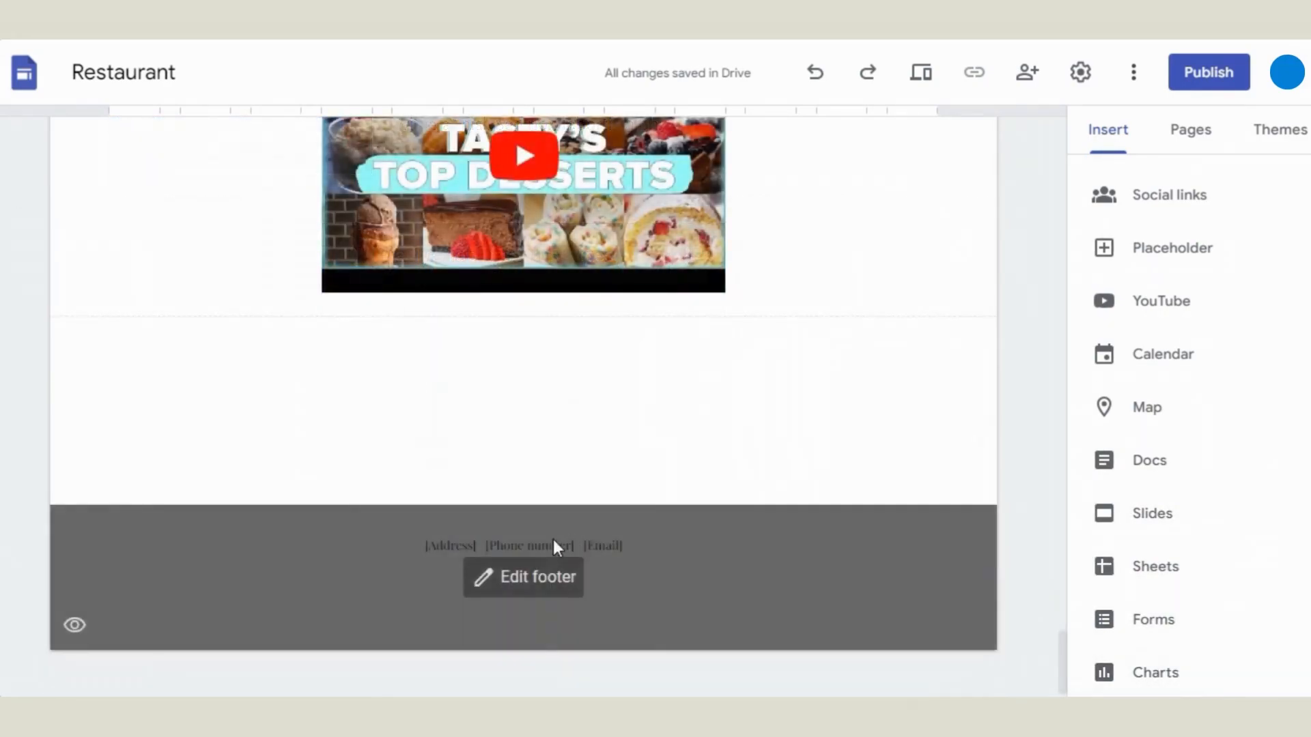
click(536, 544)
triple_click(553, 544)
text(santa Monica, Los Angeles, CA.)
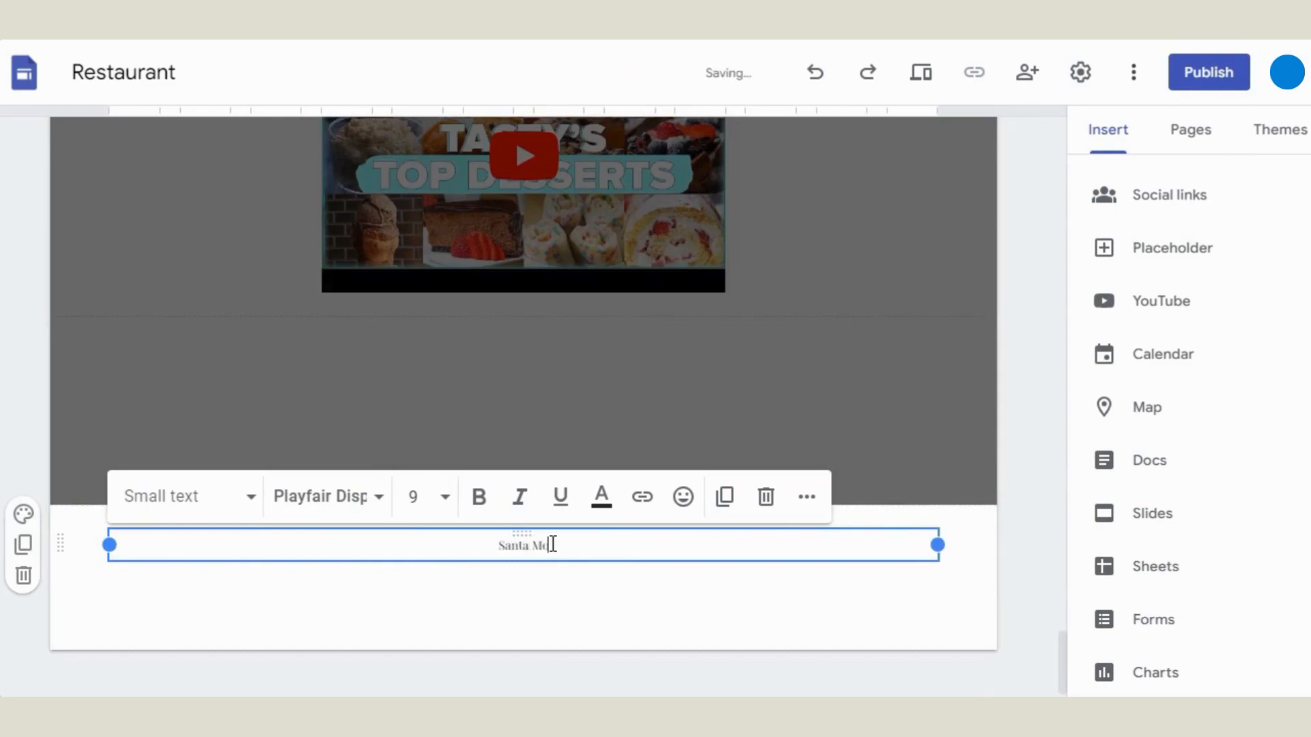
text( USA)
key(Return)
text(example@gmail.com)
key(Return)
text(+15558881234)
- Enlarge the font of all the footer contact text
key(ctrl+a)
click(418, 496)
click(416, 396)
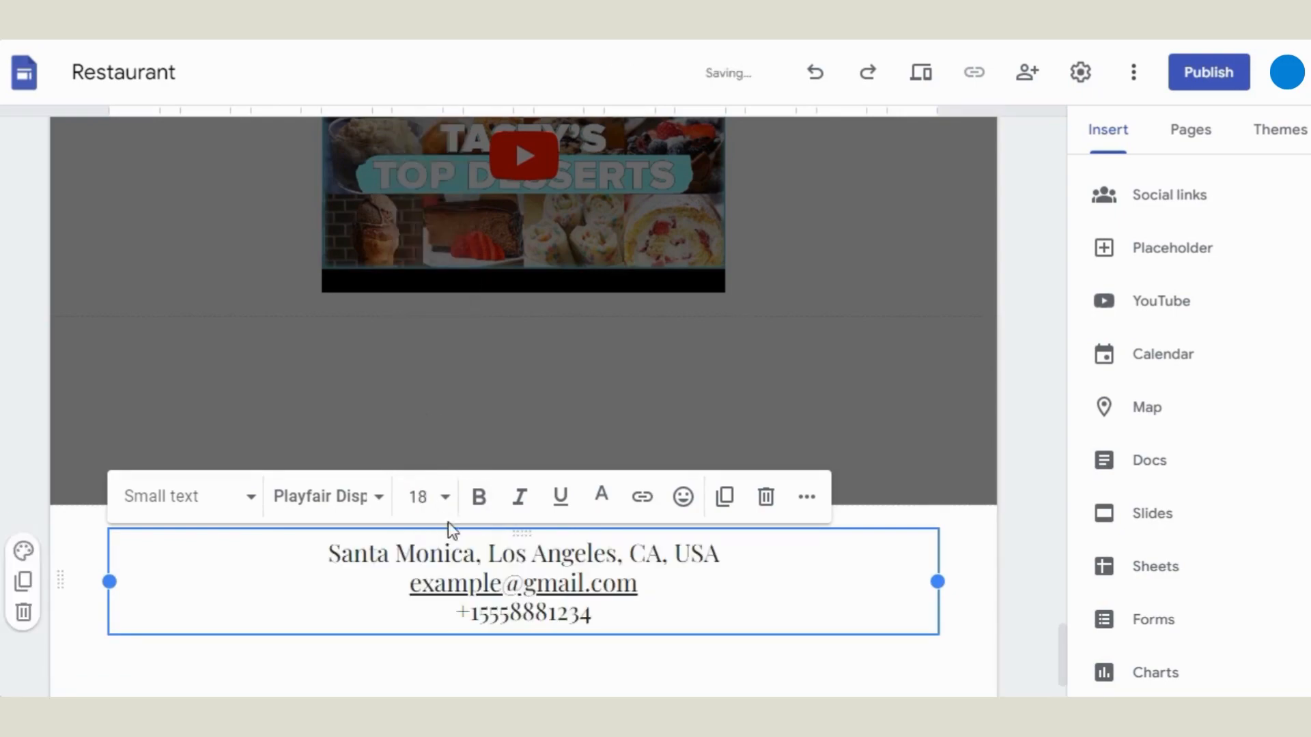
click(433, 406)
- Add a new page named Sample Page and nest it as a subpage under Contact Us
click(1191, 140)
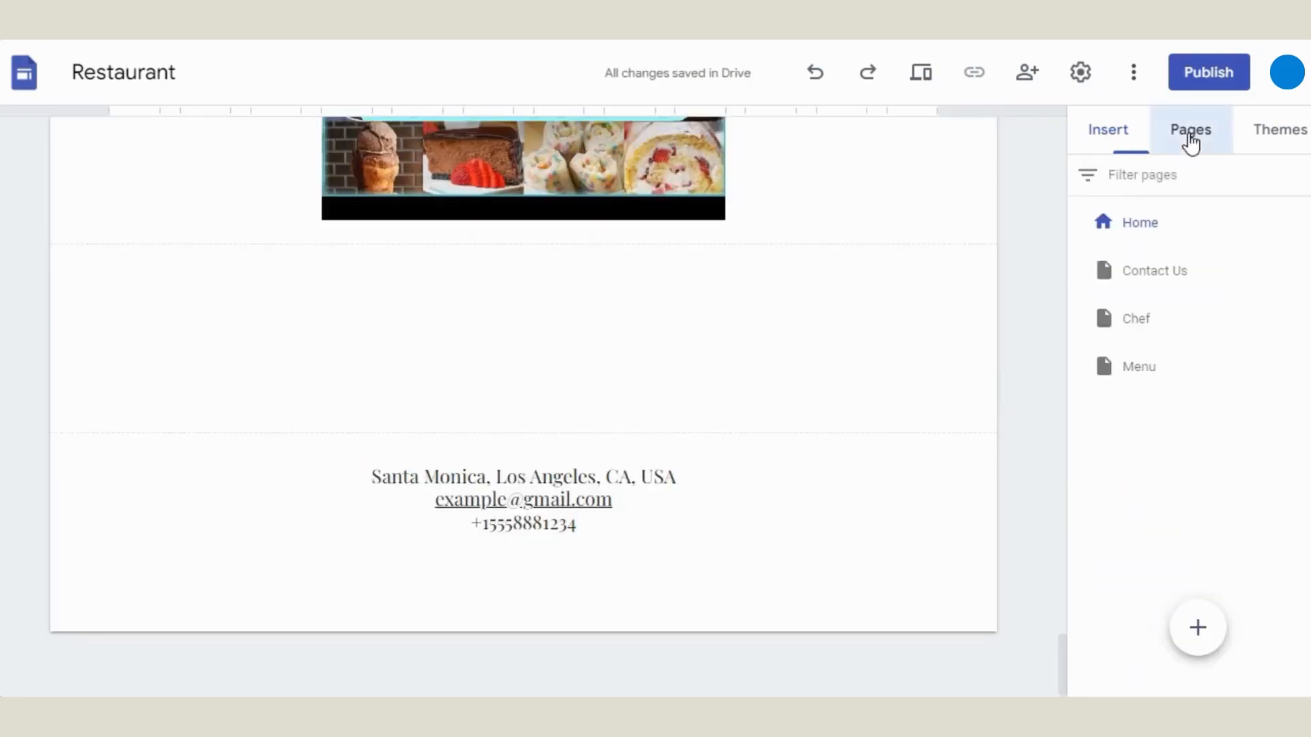
click(1197, 627)
text(Sample Page)
key(Return)
drag(1160, 270, 1158, 316)
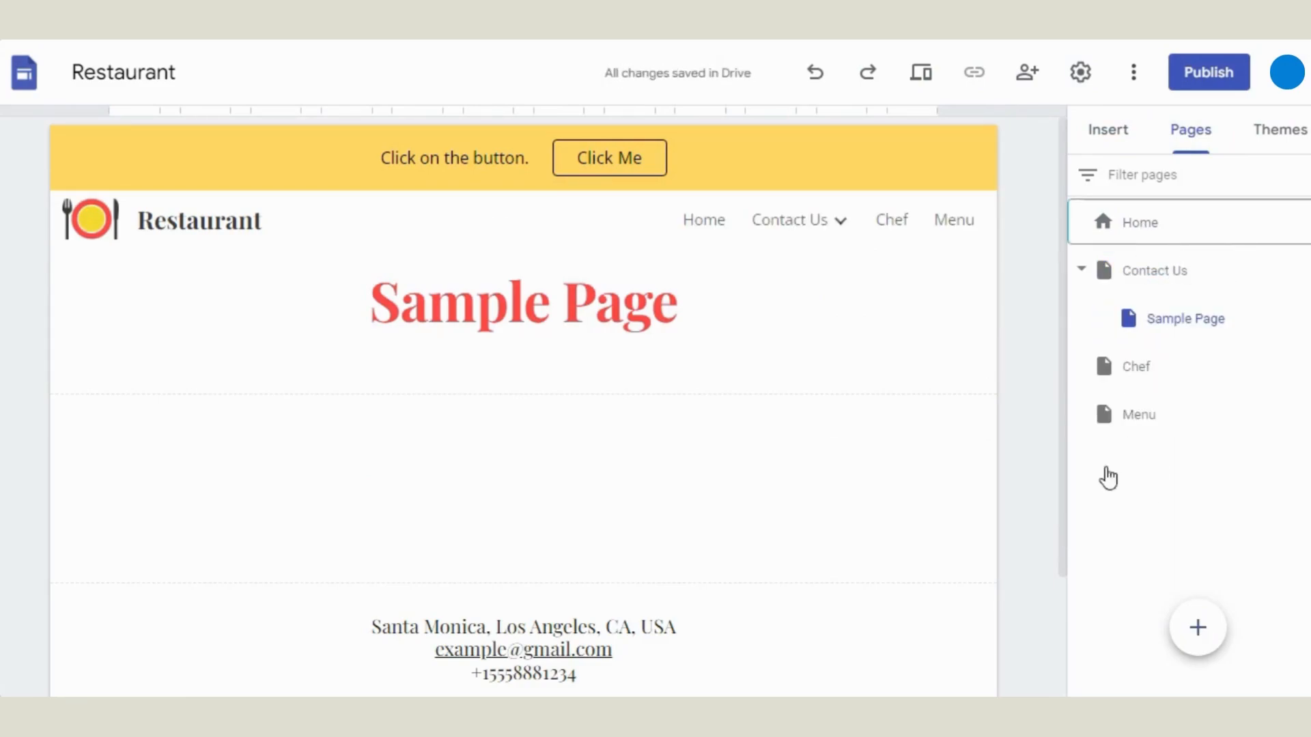
- Try several of the themes created by Google and apply the Impression theme to the site
click(1267, 137)
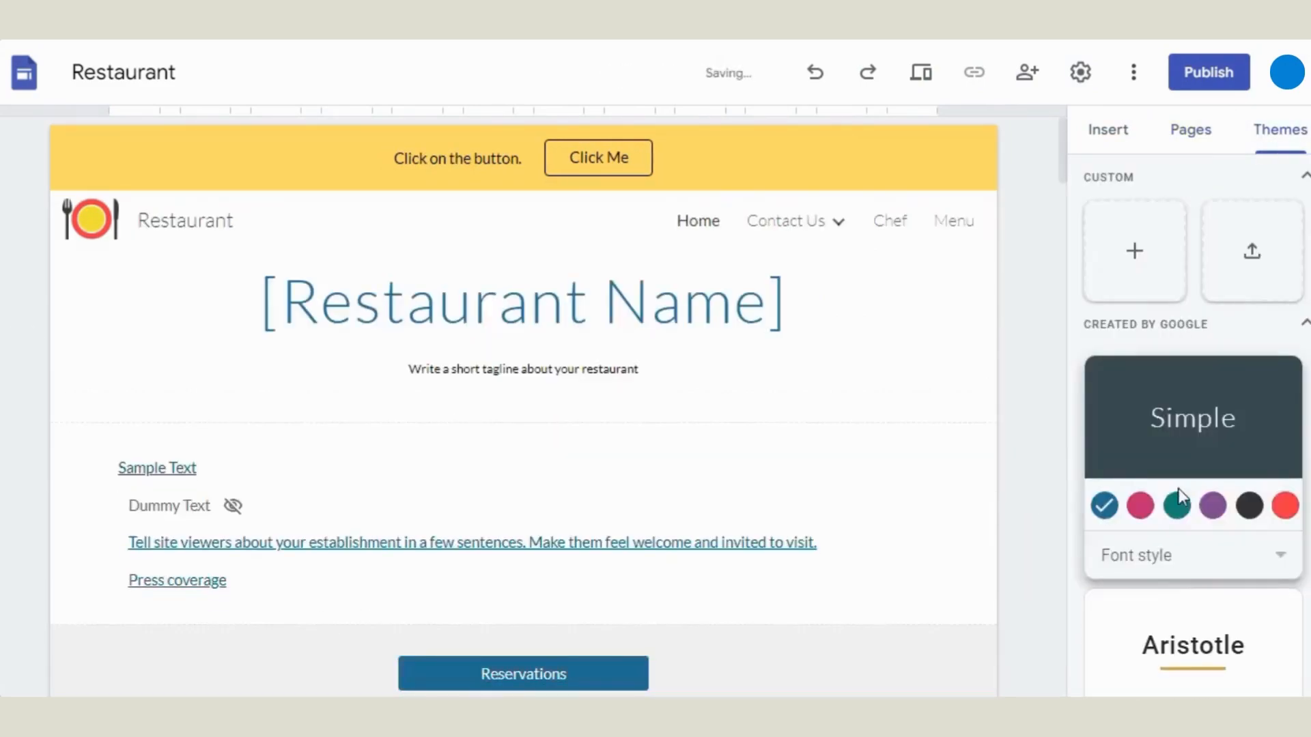
scroll(1178, 489, down, 5)
click(1189, 479)
scroll(1191, 484, down, 1)
click(1203, 503)
click(1195, 618)
- Change the home page title to "Antonio's Cafe & Grill" and the tagline below it to "Welcome!"
triple_click(593, 302)
text(Antonio's Cafe & Grill)
click(556, 480)
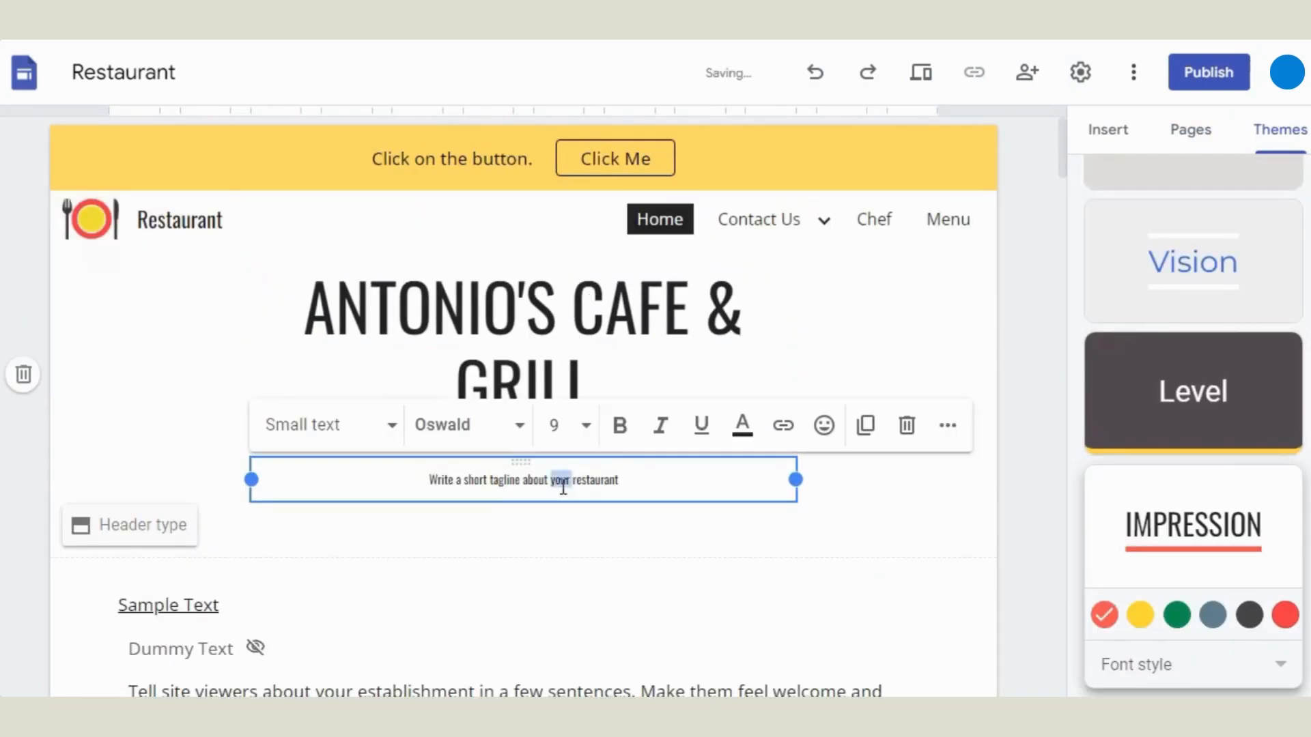
text(Welcome!)
click(993, 410)
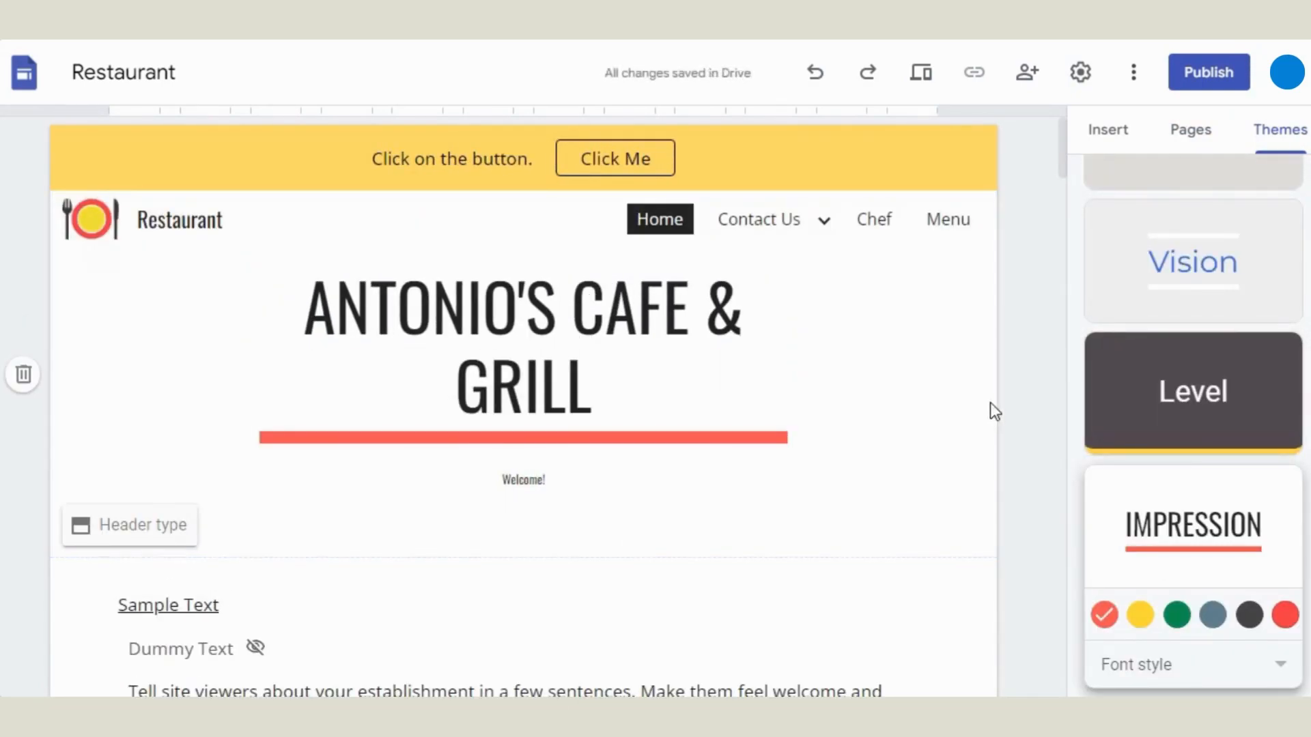
- Preview the site in tablet, phone and large-screen layouts and return to the editor
click(1103, 140)
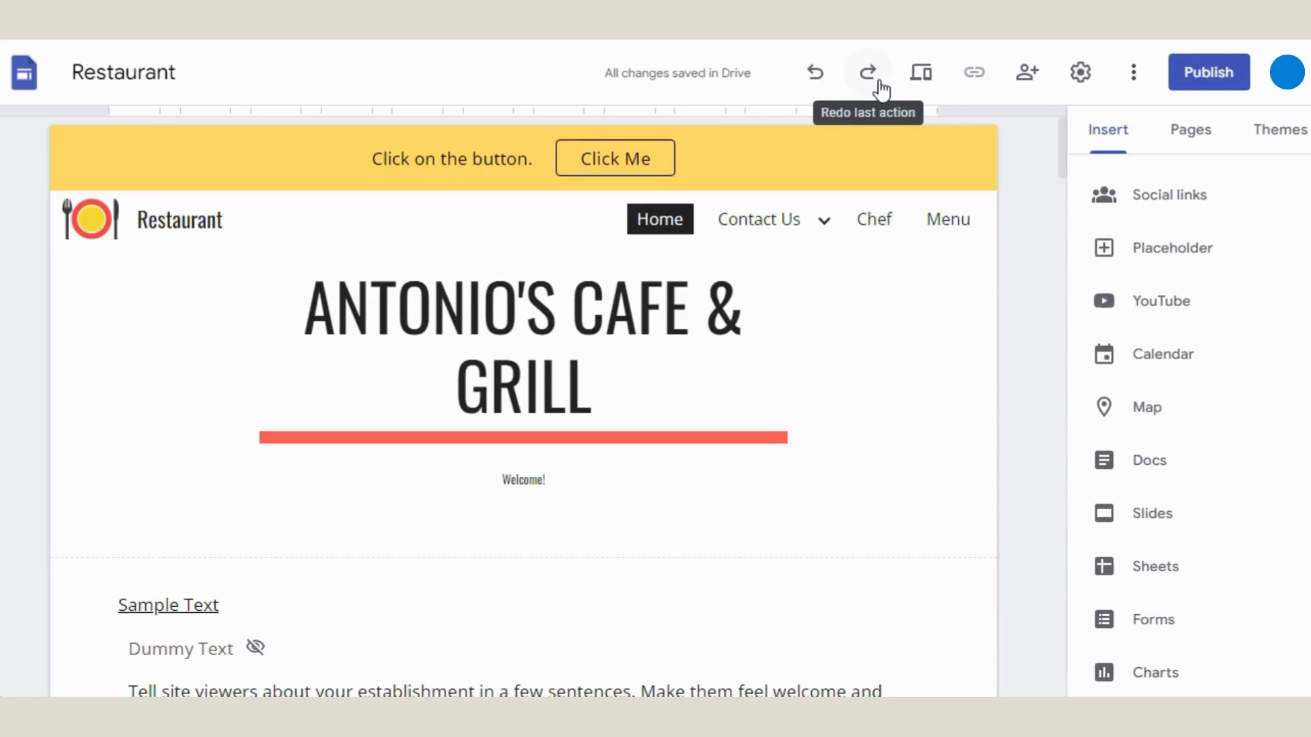
click(920, 80)
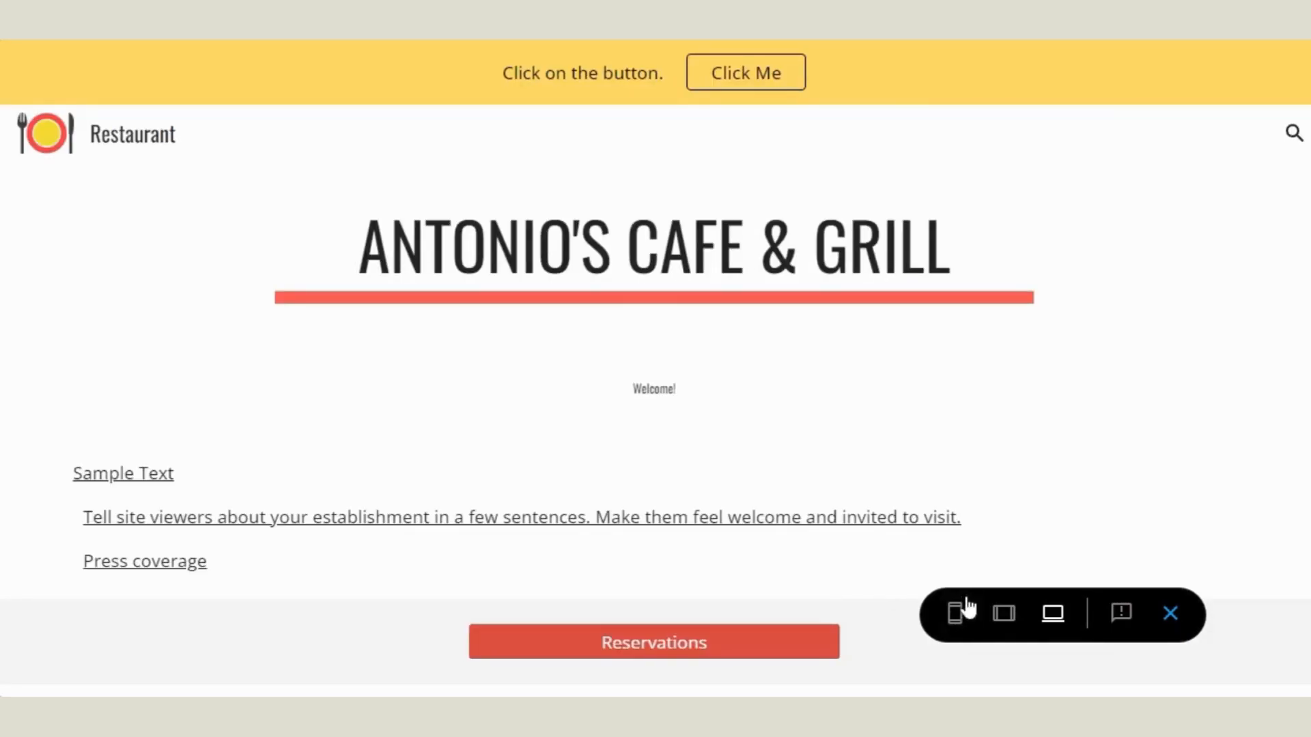
click(1003, 614)
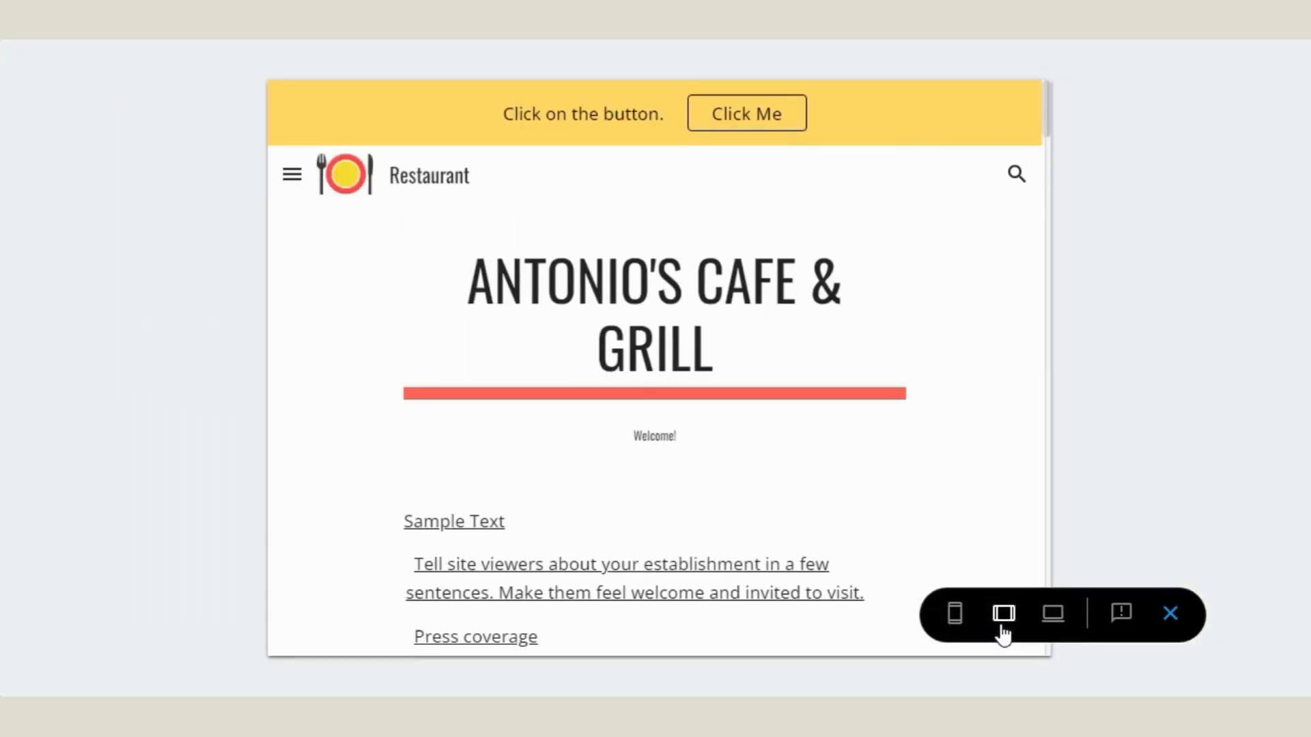
click(955, 617)
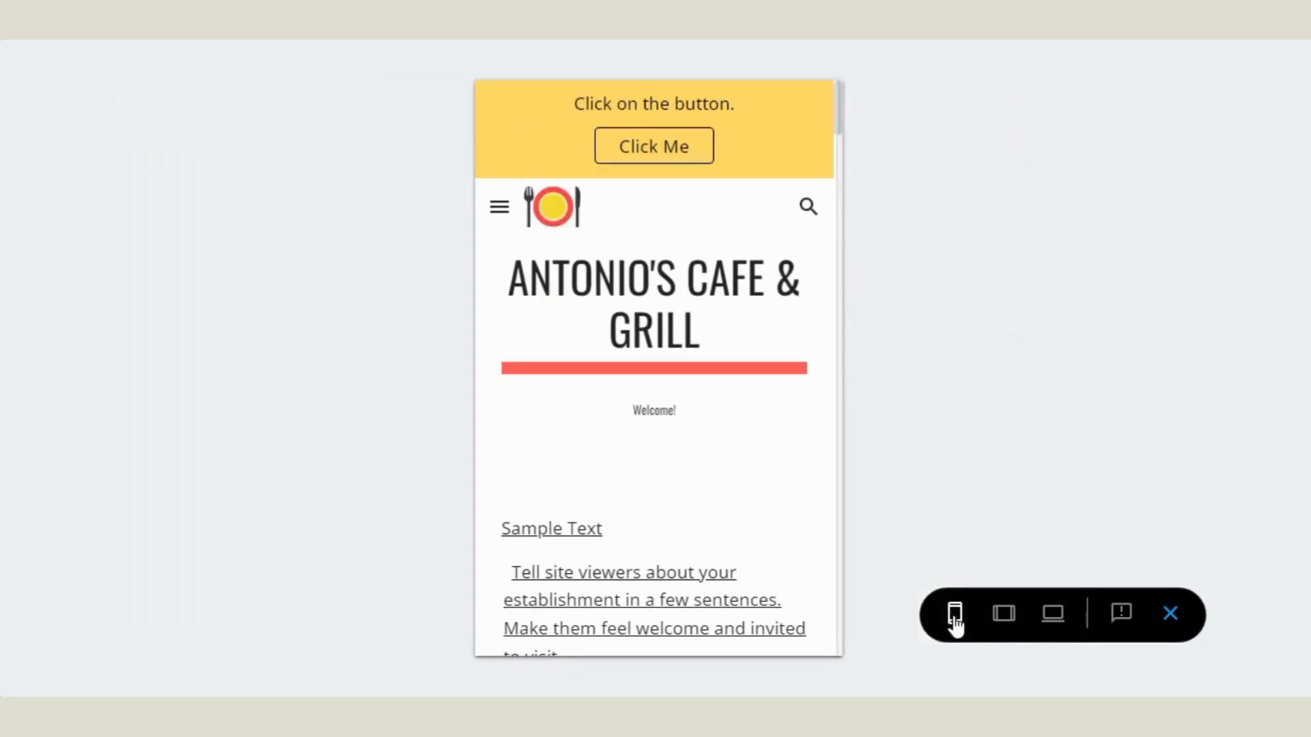
click(1049, 621)
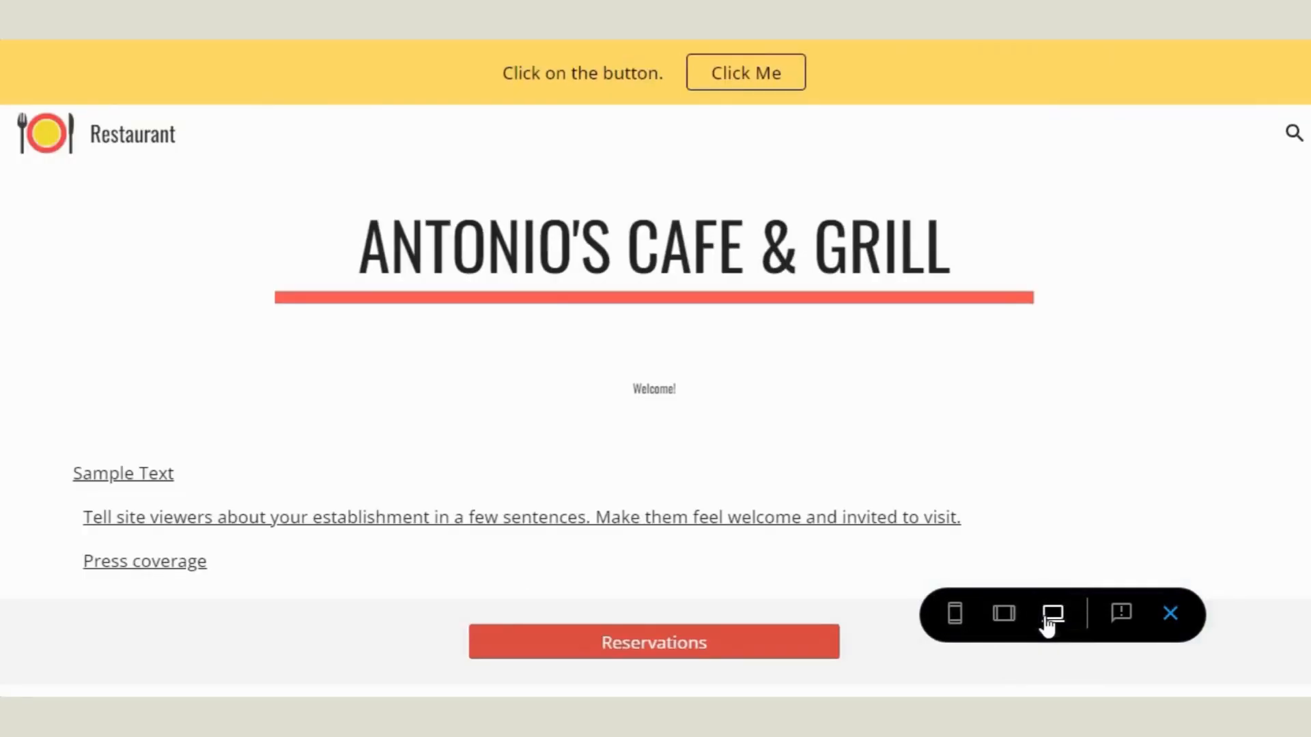
click(1170, 614)
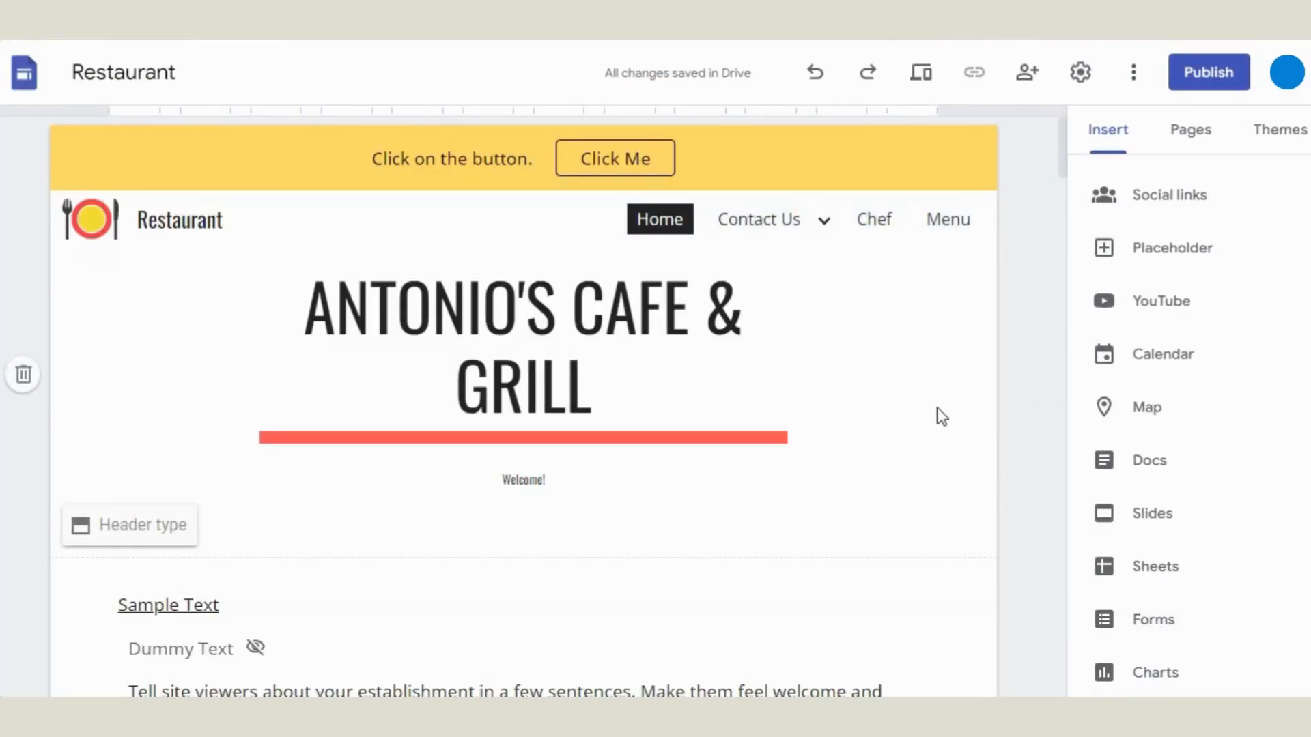
- Check who has access to the site's draft and published version in its sharing settings
click(1034, 88)
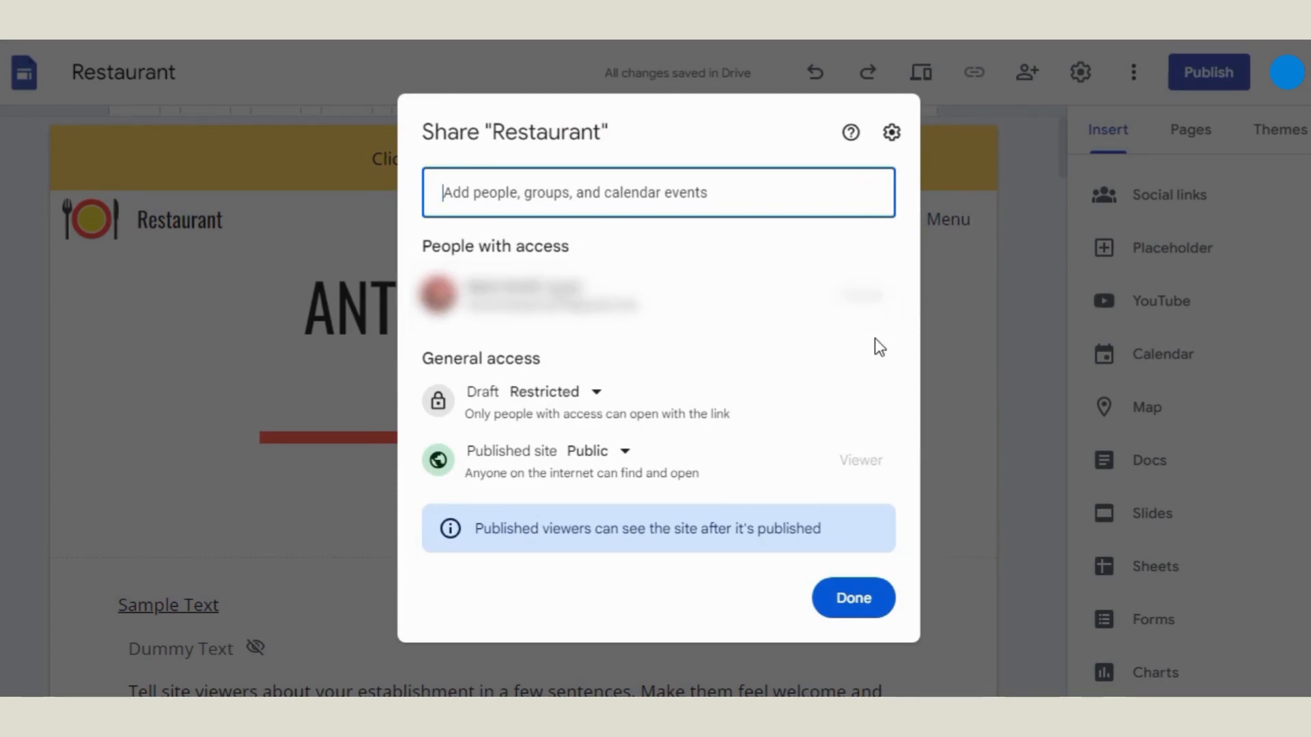
key(Escape)
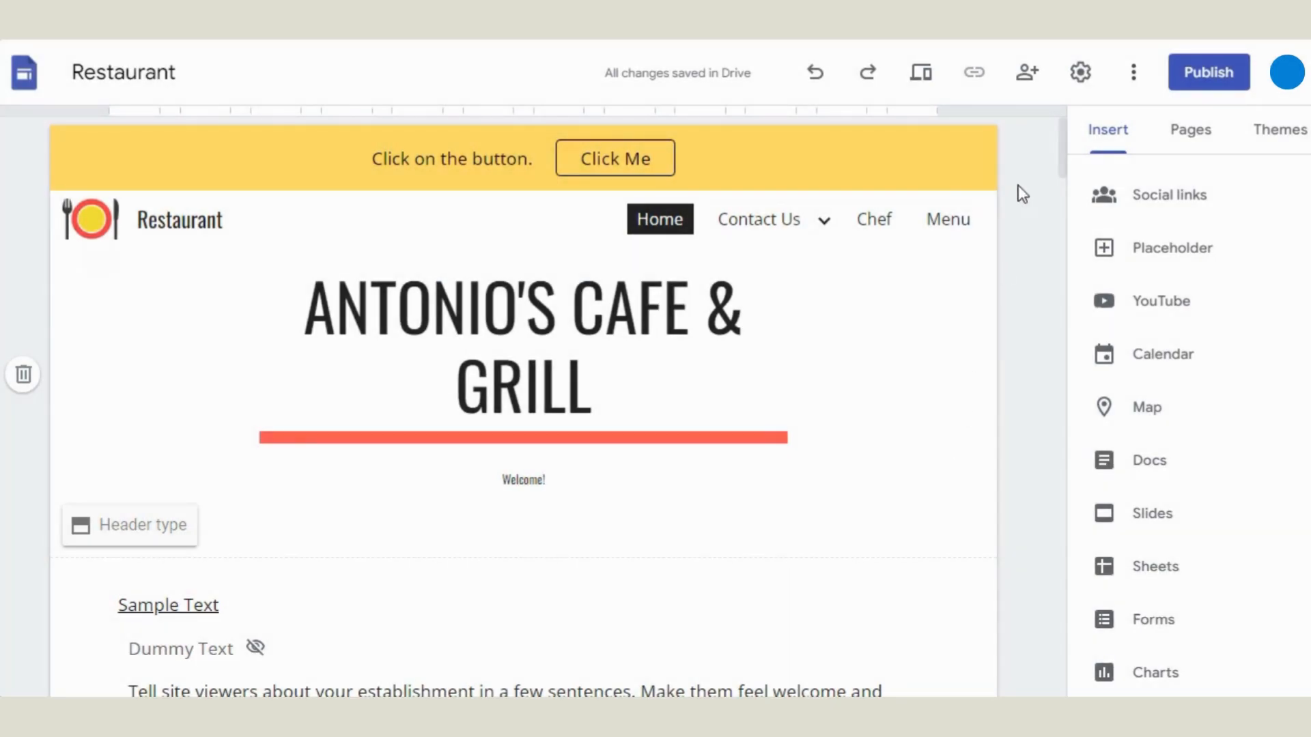
- Set the site navigation mode to Side and its color to White
click(1081, 72)
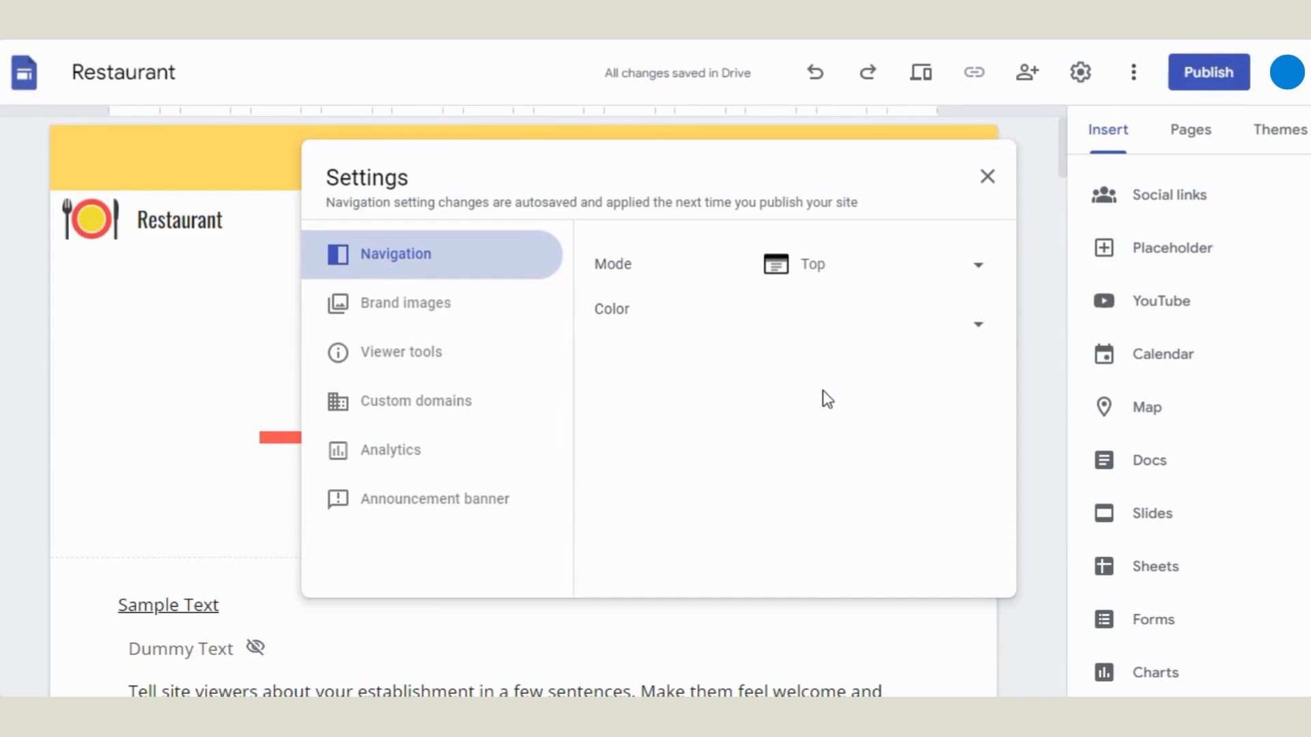
click(829, 270)
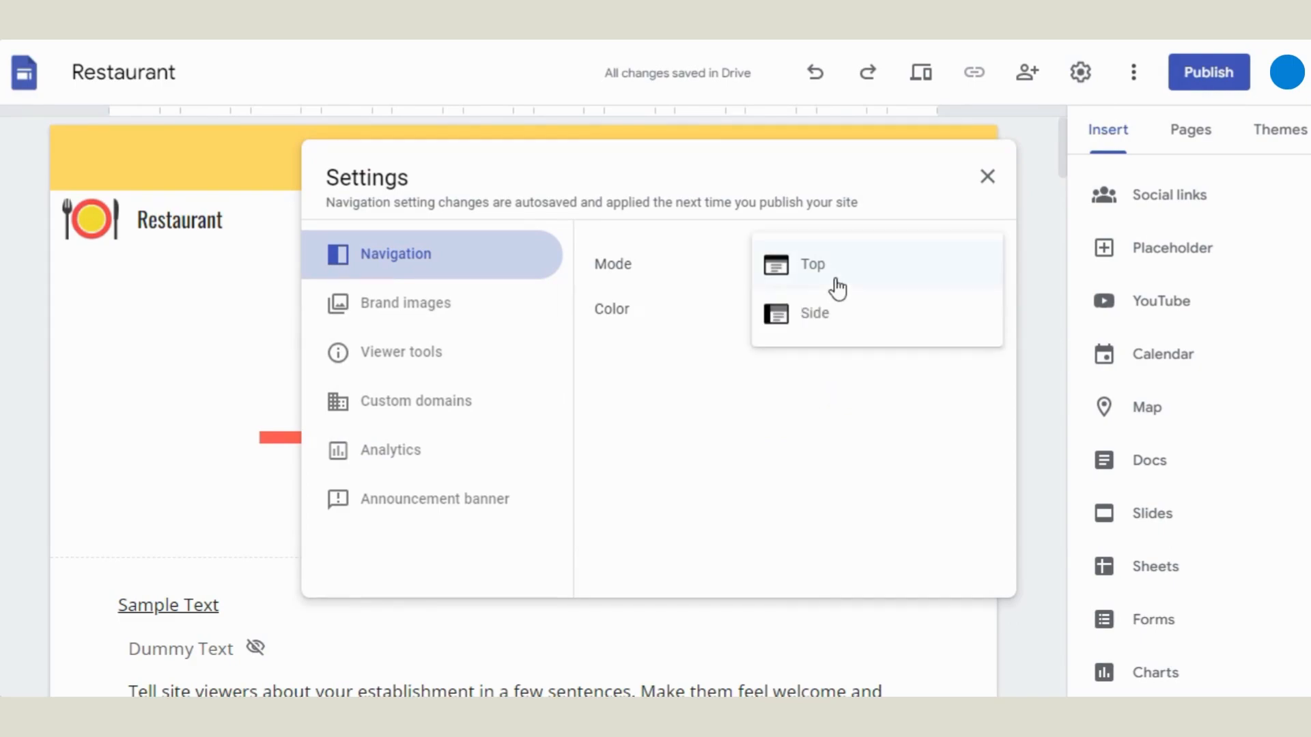
click(821, 316)
click(845, 337)
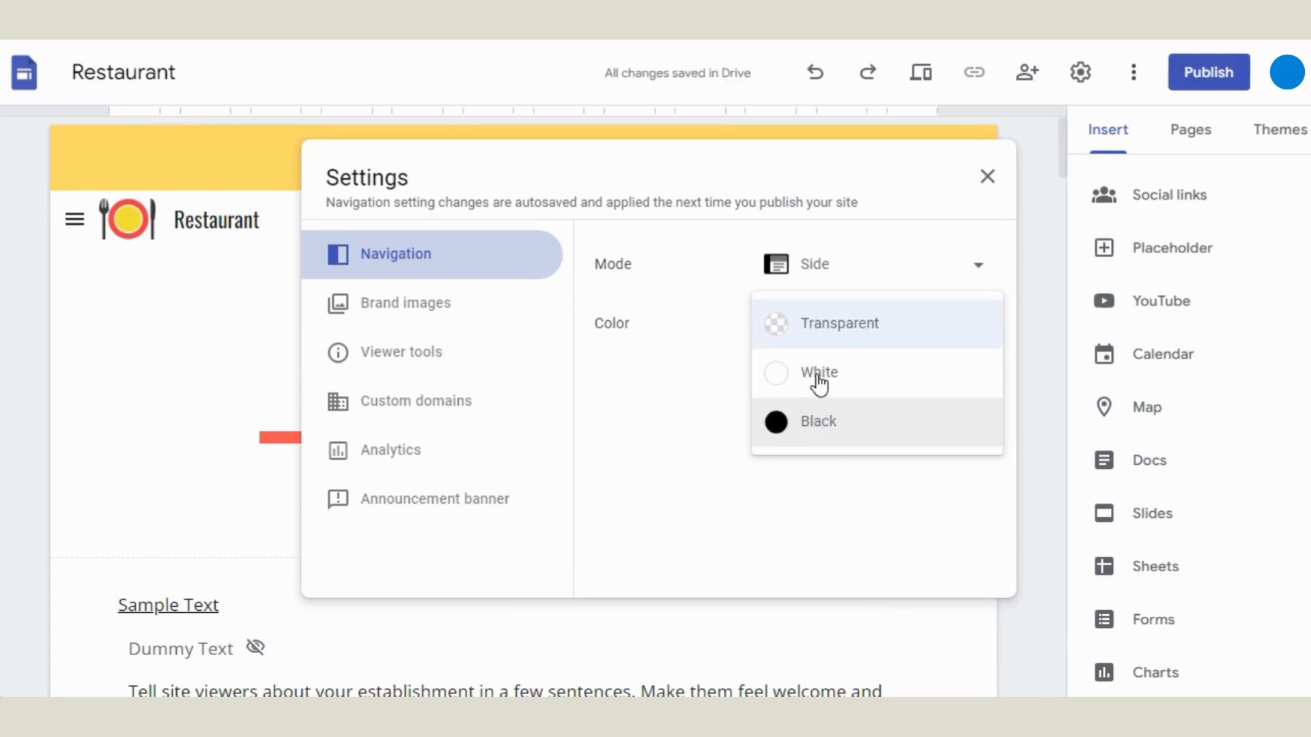
key(Up)
key(Return)
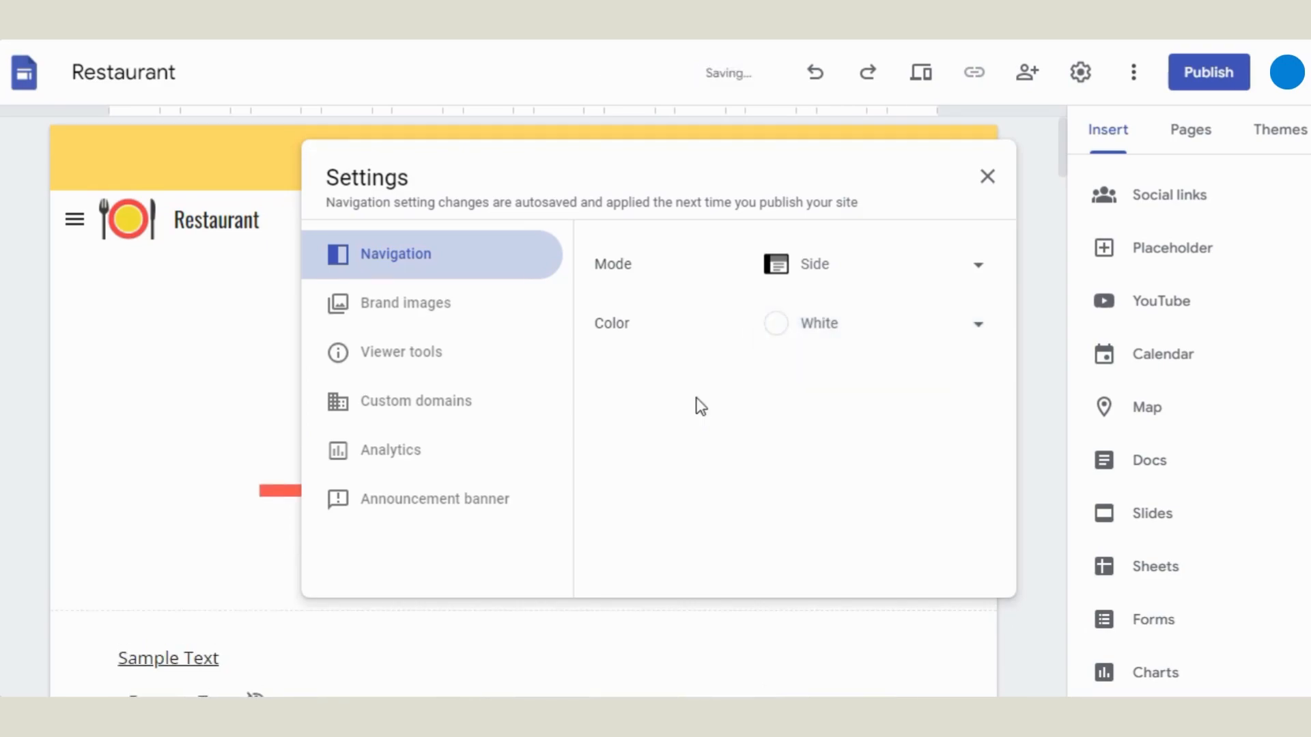
click(987, 179)
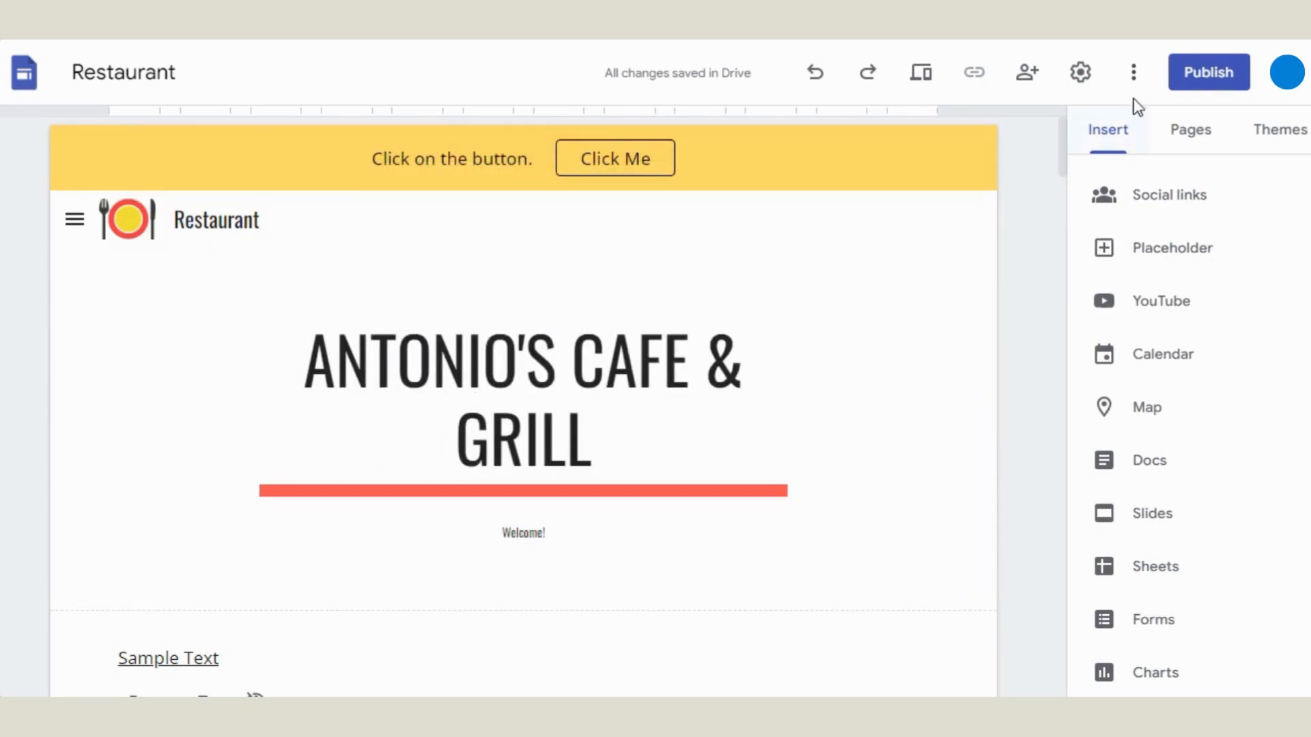
click(1133, 74)
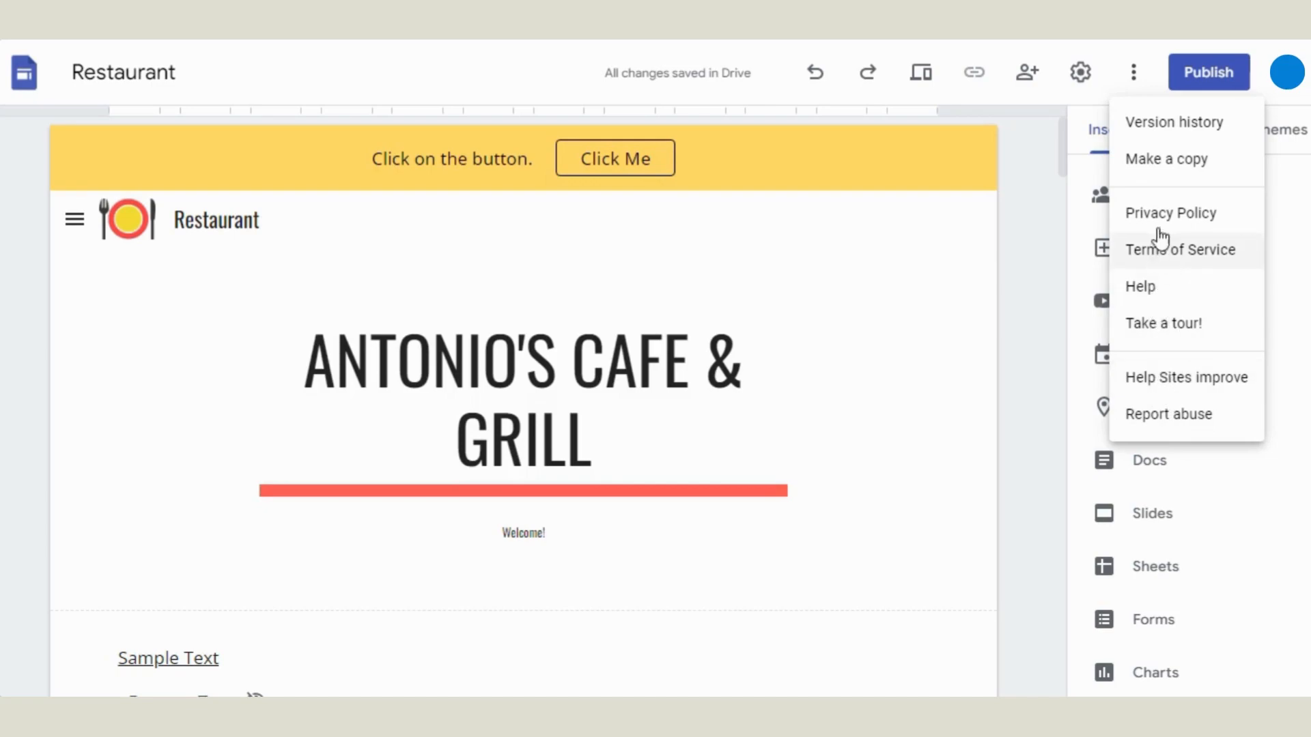
click(1135, 73)
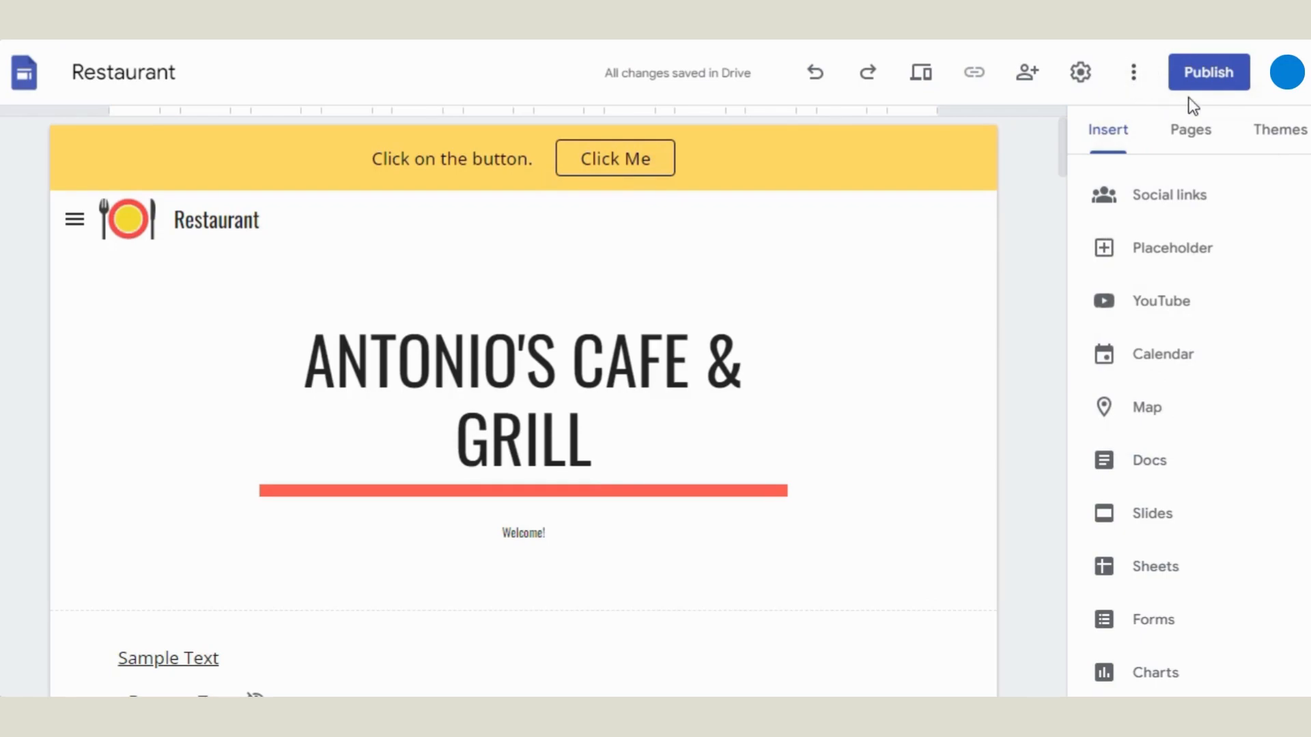
- Publish the site at the web address antonios-cafe-grill, requesting that public search engines not display it
click(1204, 90)
click(670, 229)
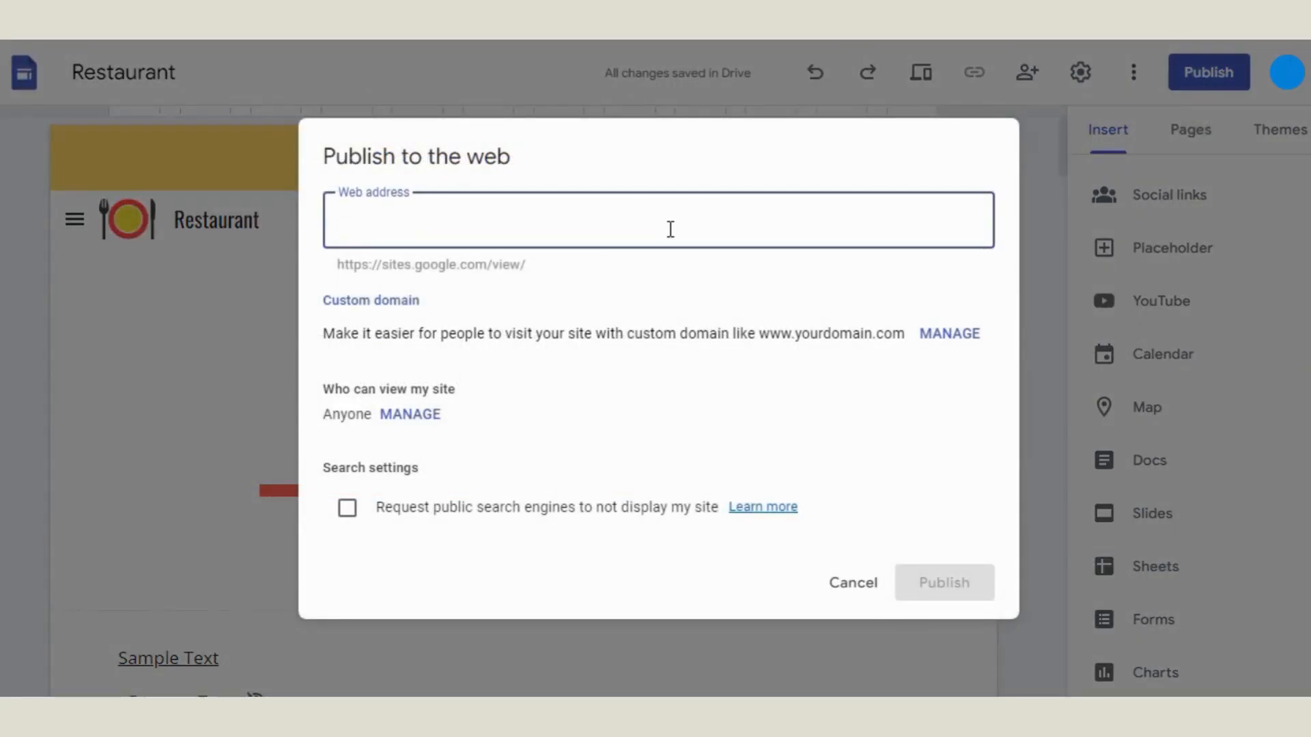
text(antonios-cafe-grill)
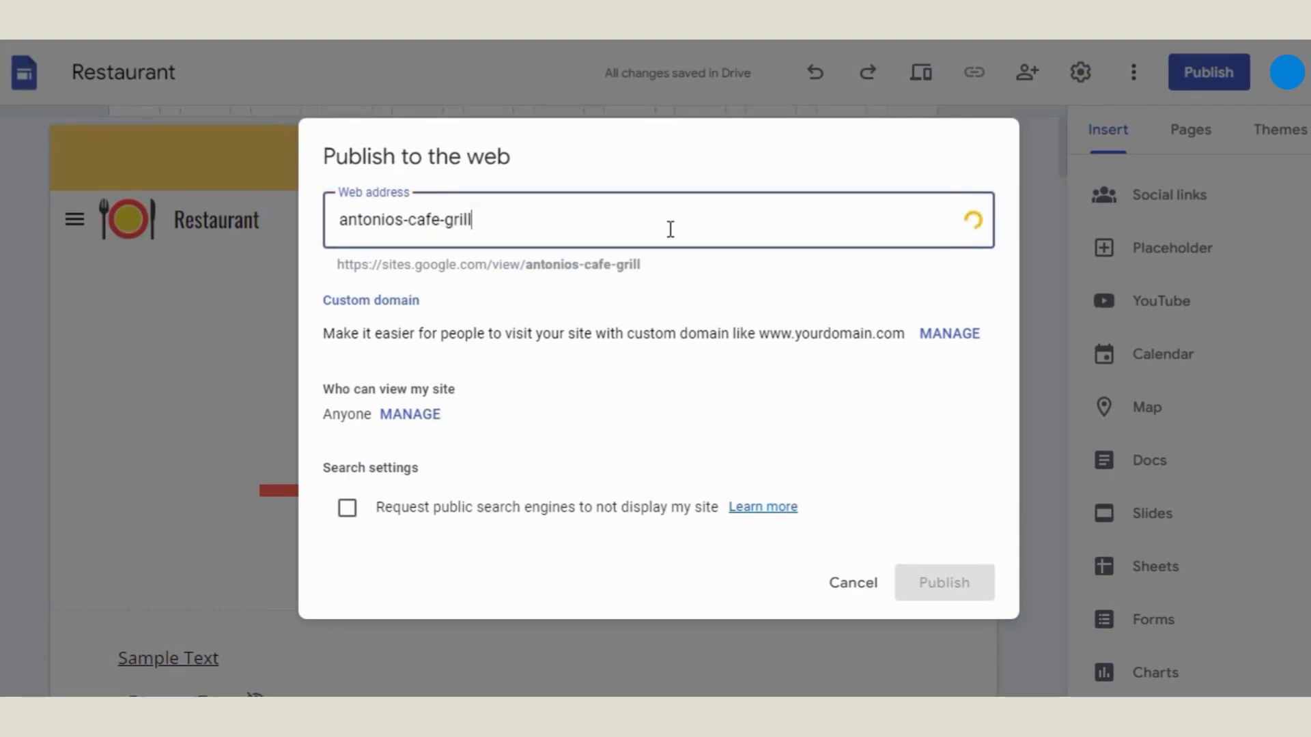
click(413, 414)
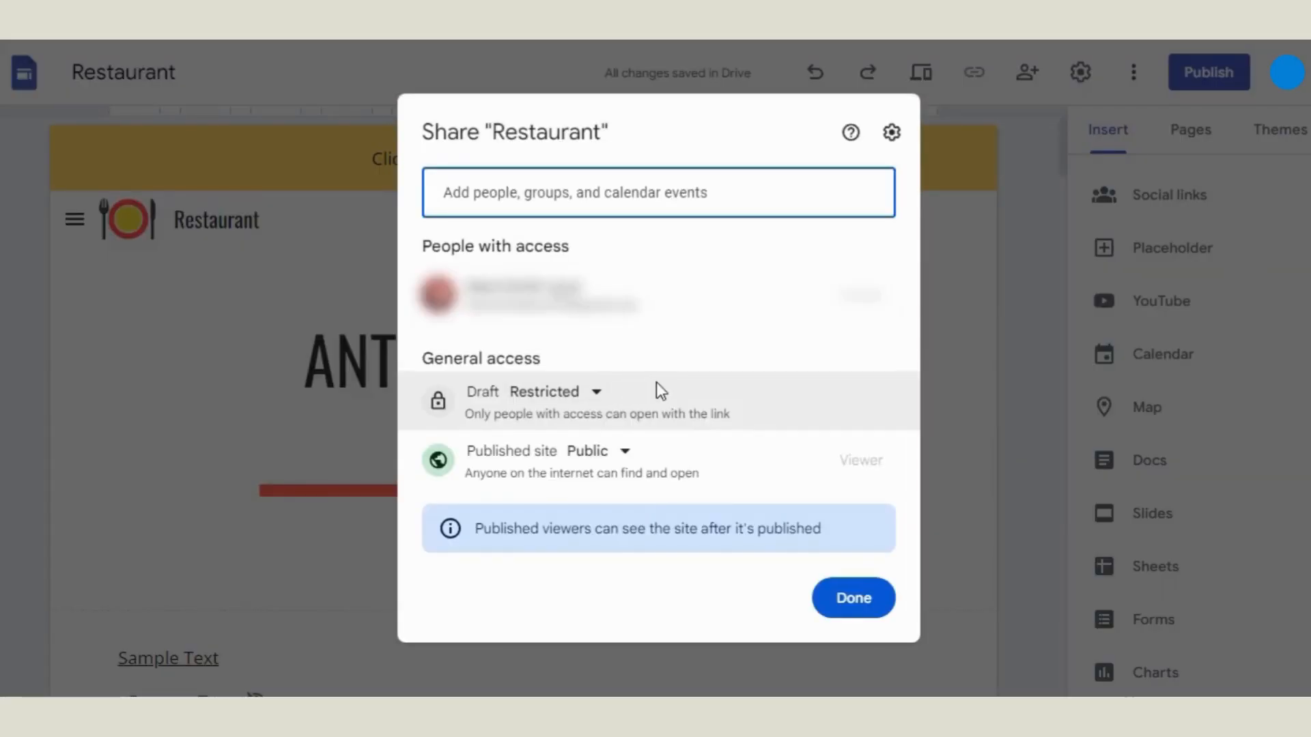
click(854, 606)
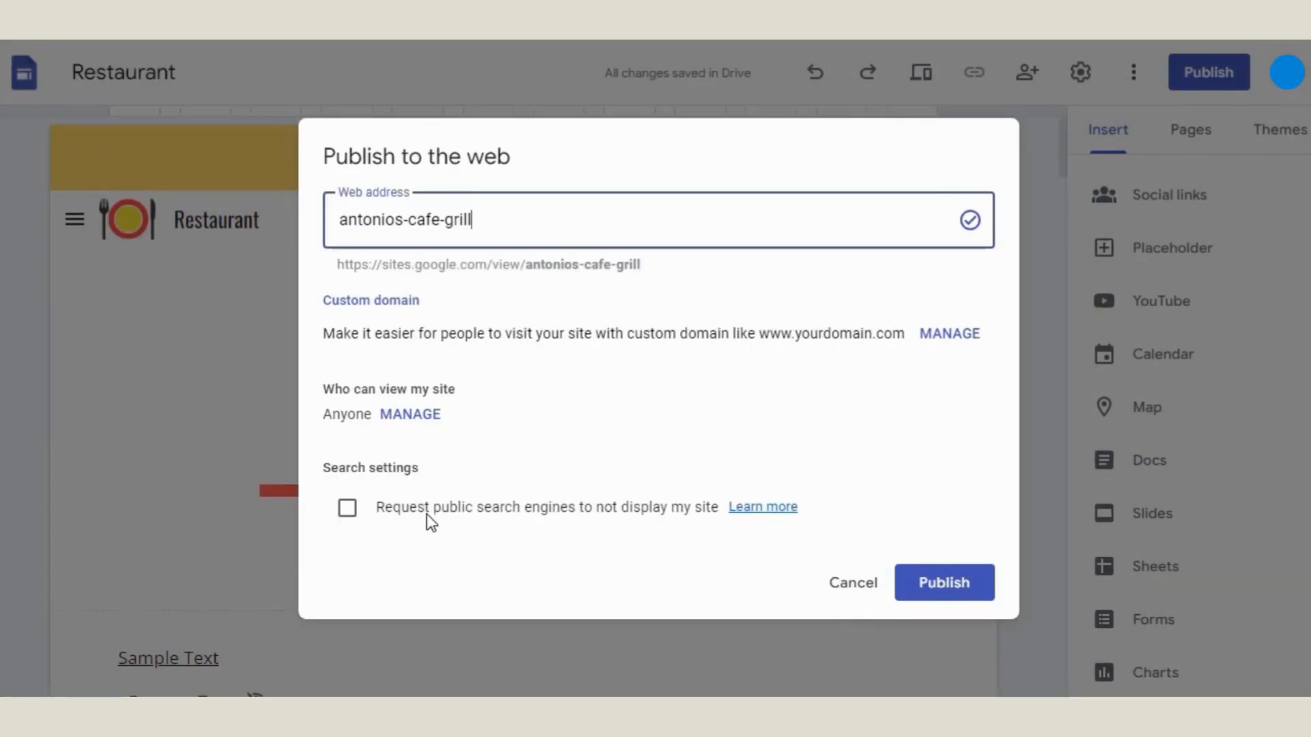
click(347, 508)
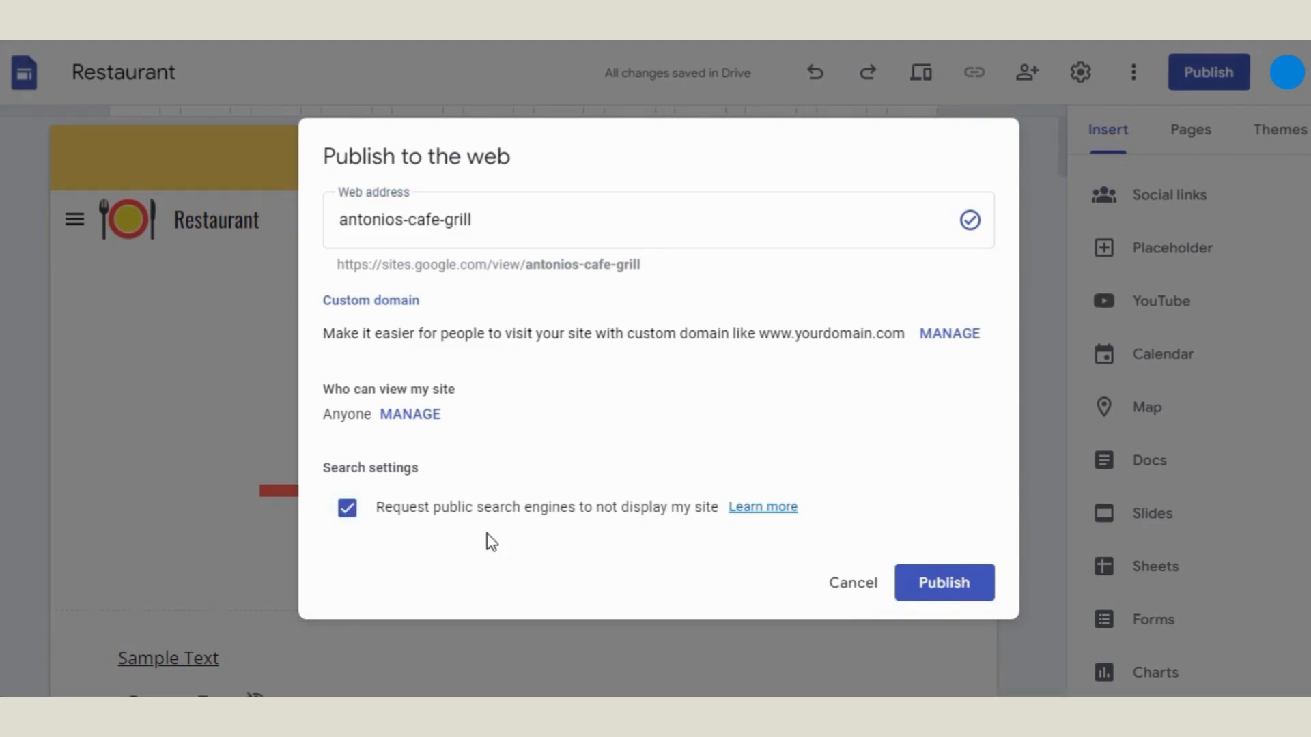
click(926, 584)
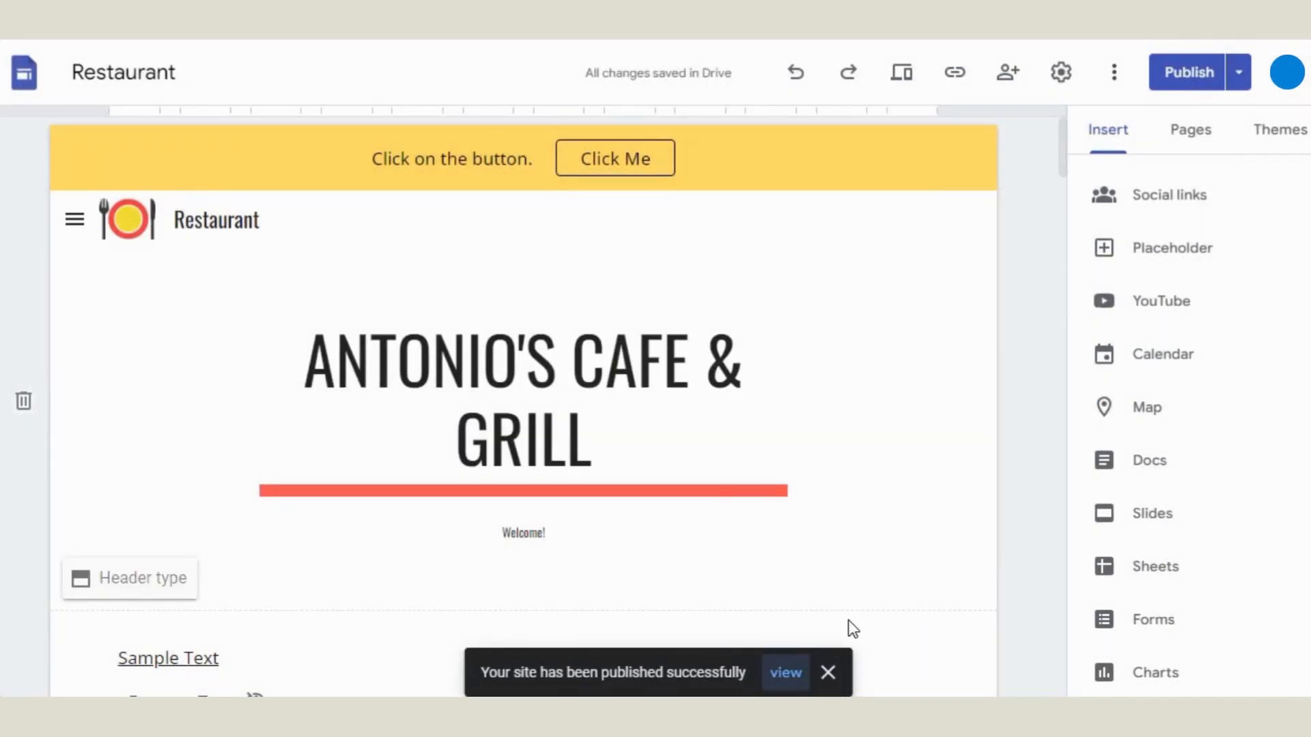
- View the published site, try its search with the word "test" and return to editing
click(789, 672)
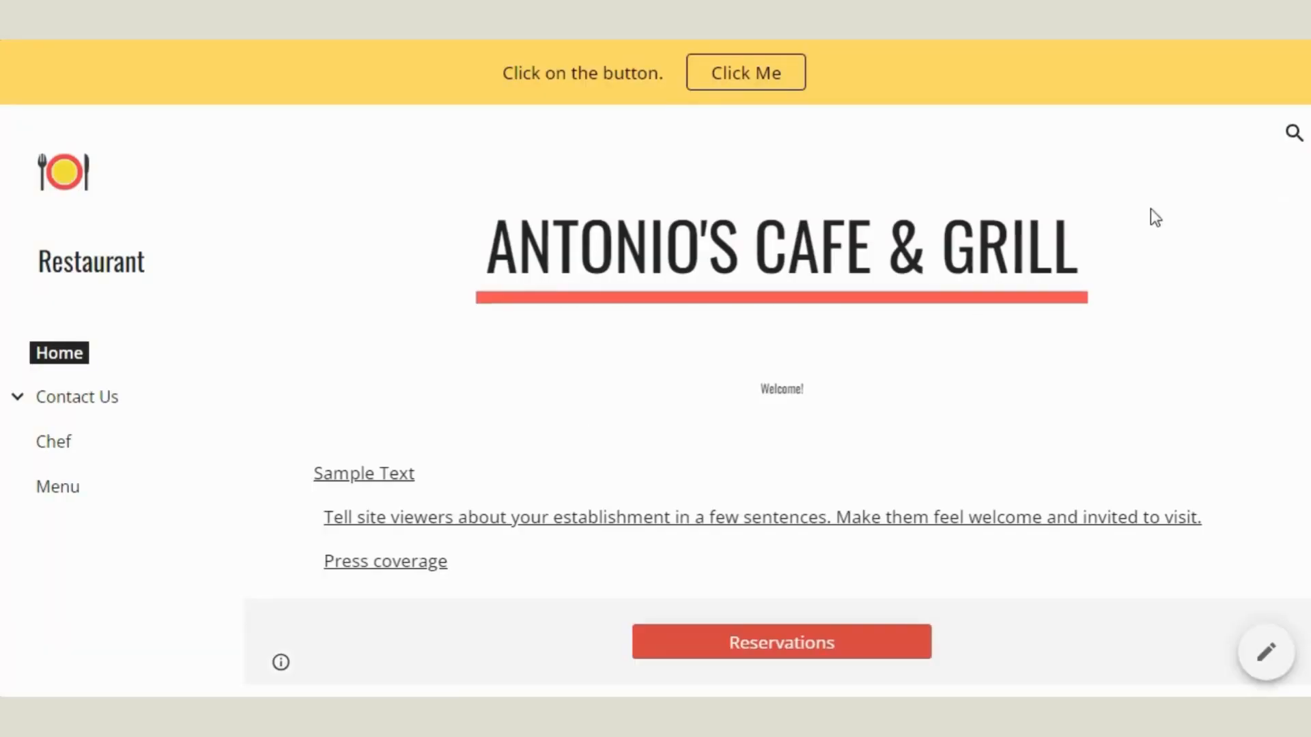
click(1293, 134)
text(test)
key(Return)
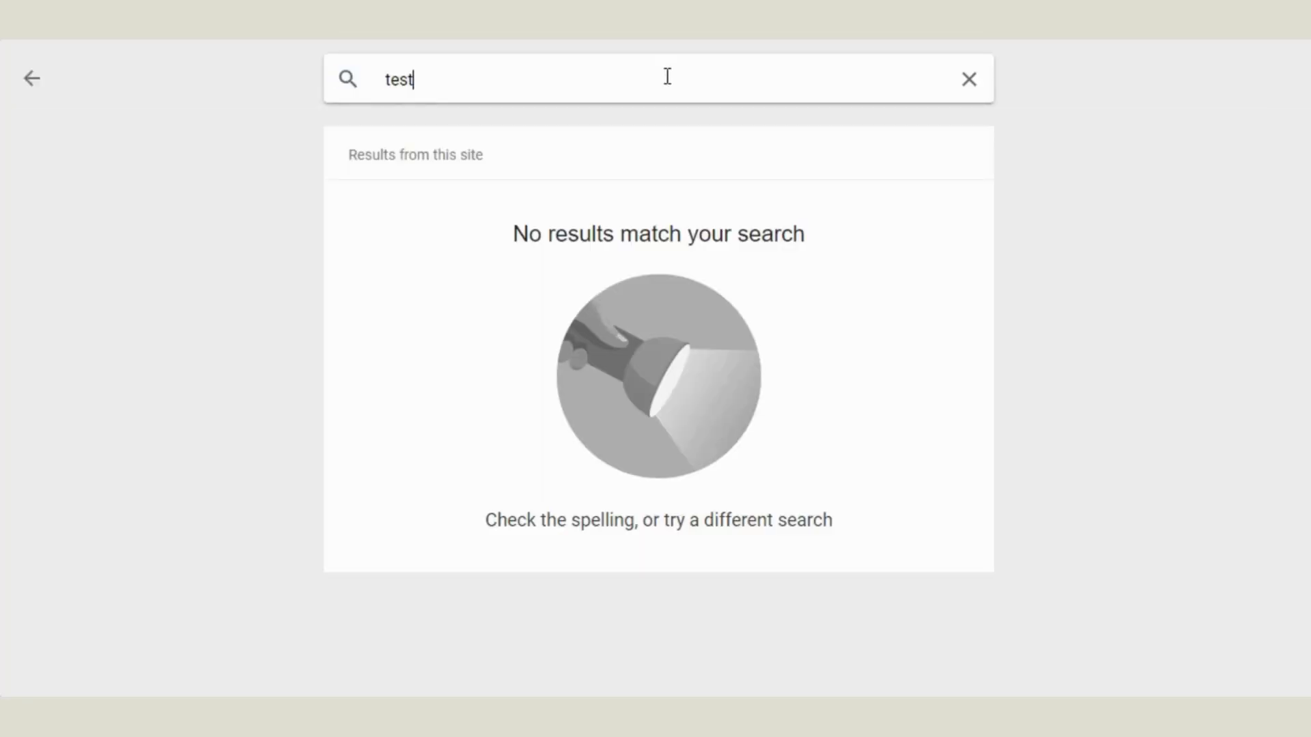
click(970, 80)
click(313, 88)
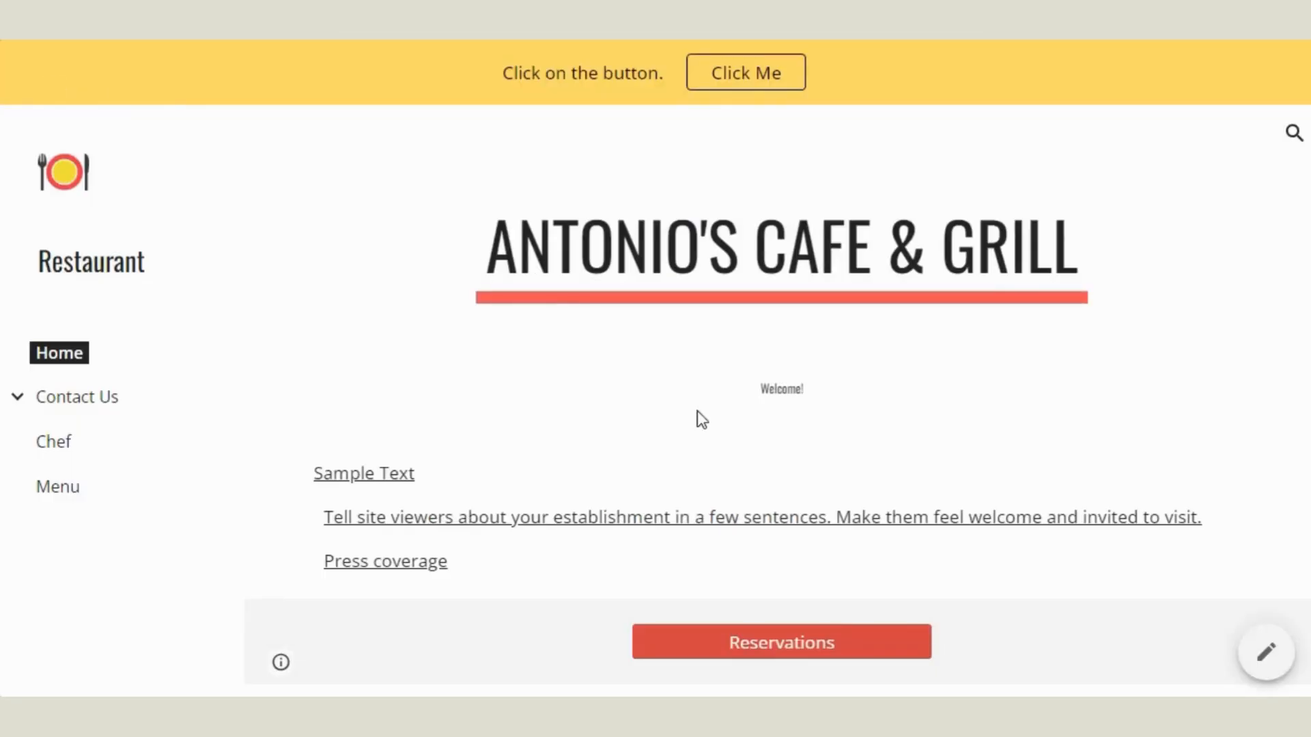
click(1266, 676)
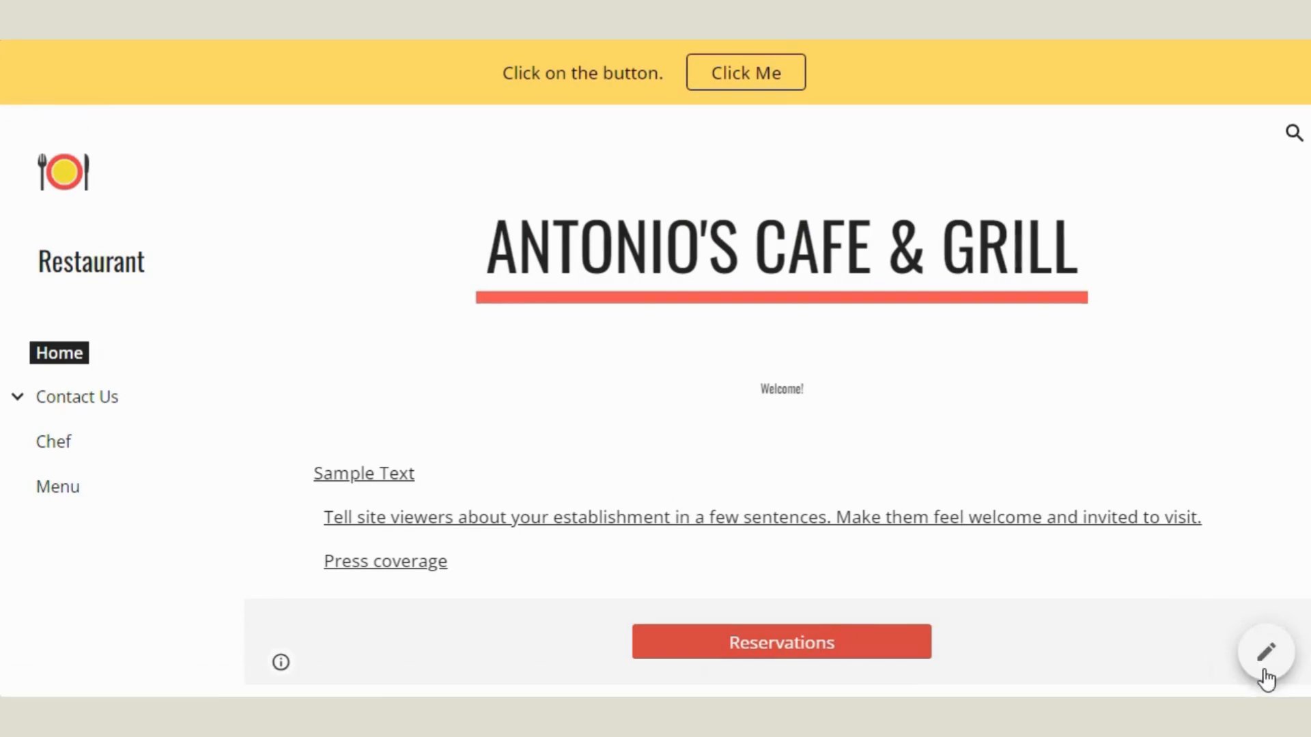